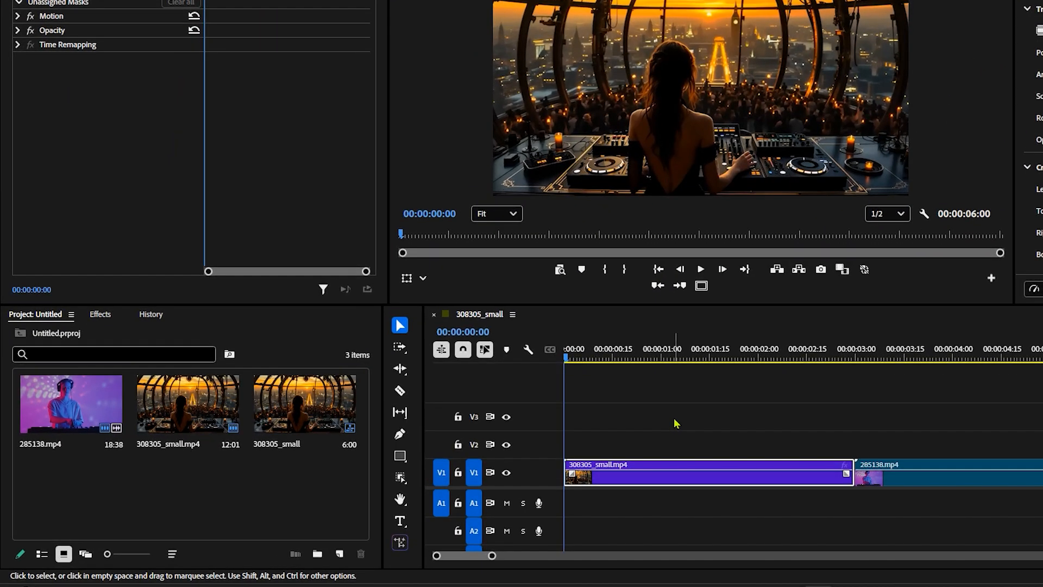
Create a 1920 x 1080 adjustment layer at 30 fps and place it on V2 at the start of the sequence
left_click(339, 554)
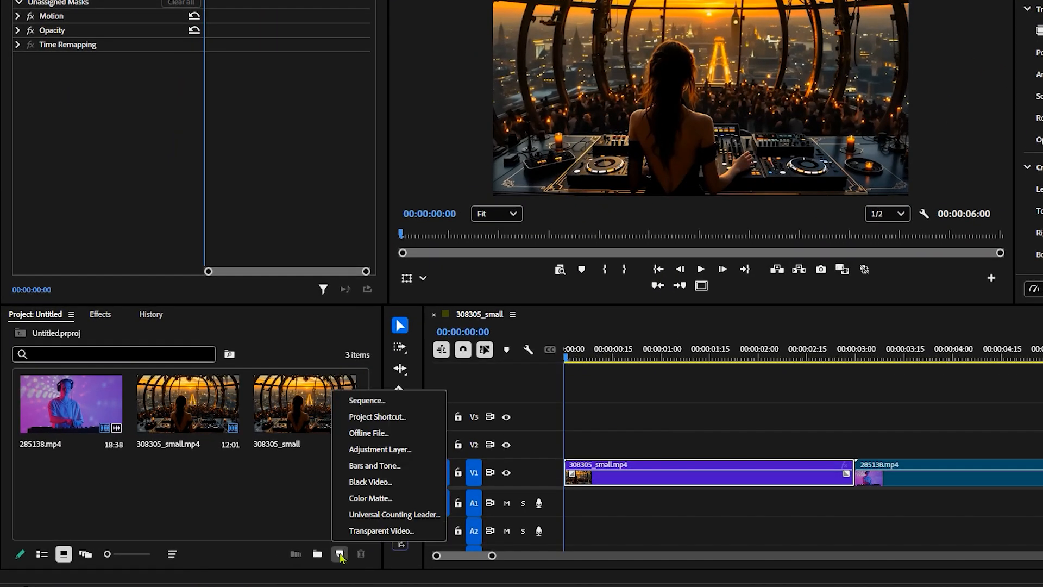
left_click(380, 449)
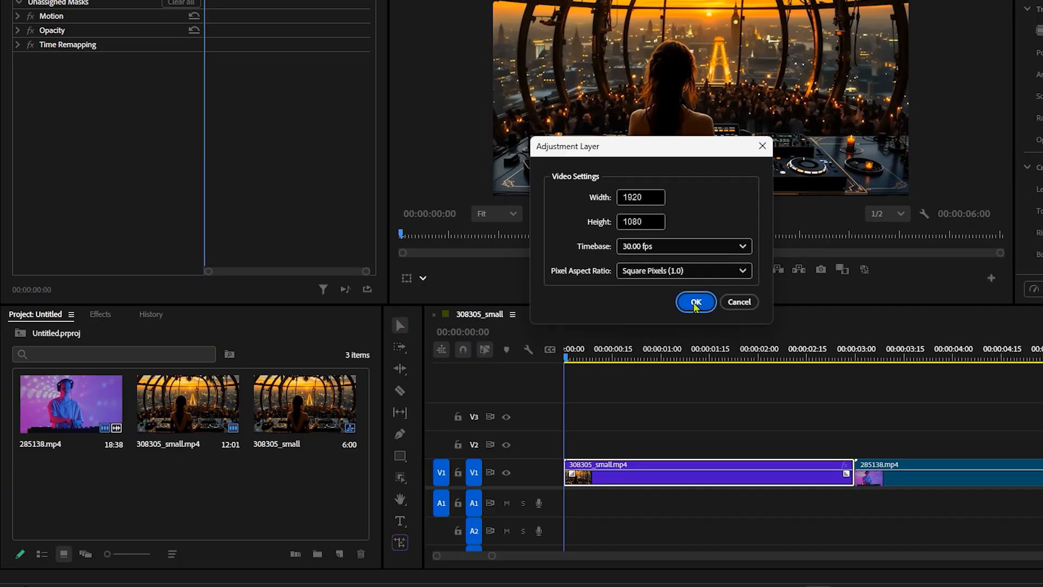
left_click(696, 304)
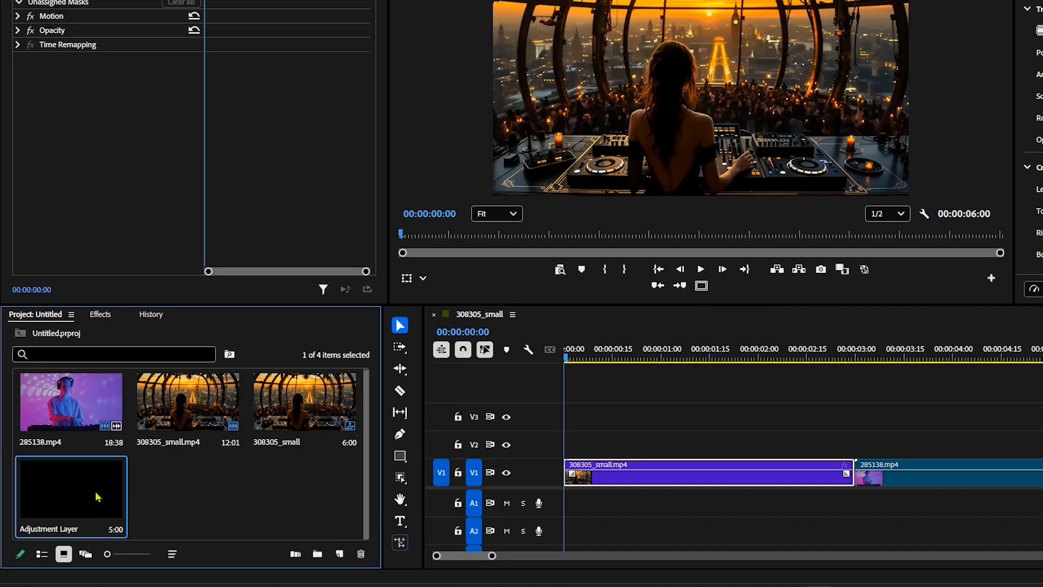
left_click_drag(188, 493, 607, 448)
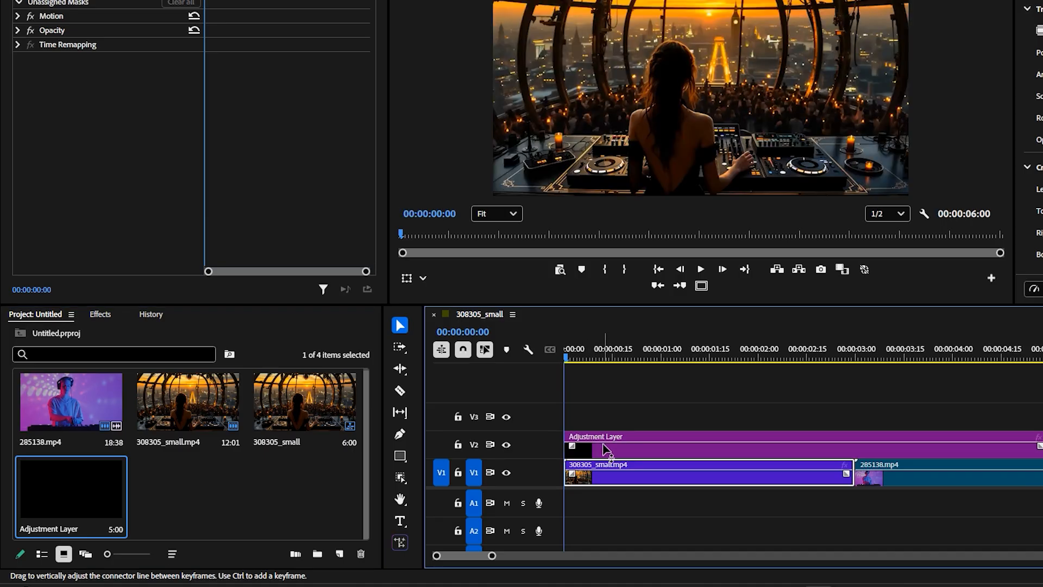
Shorten the adjustment layer on V2 to end at frame 17
left_click(478, 332)
type("17")
key("Return")
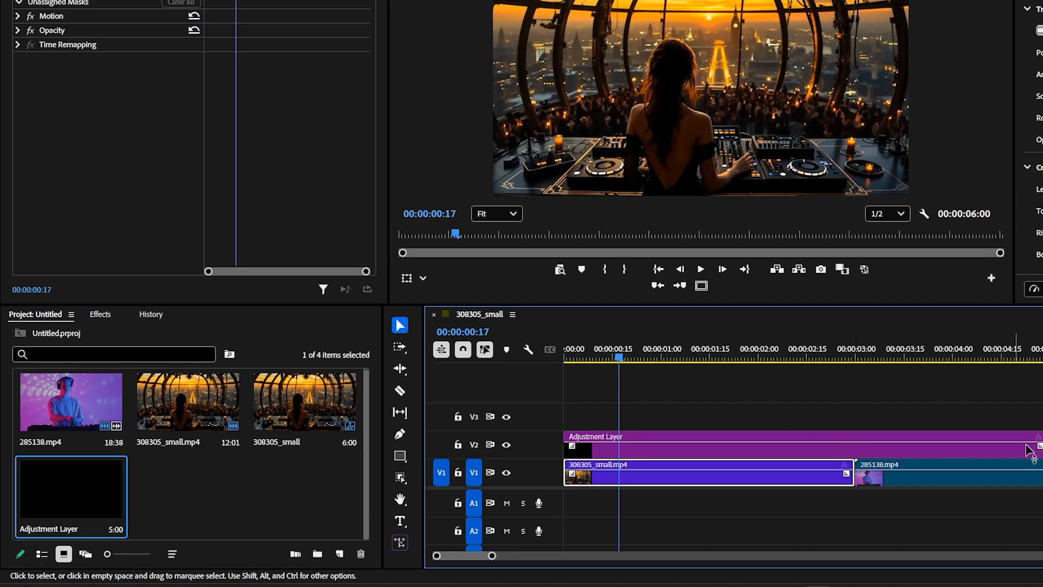
left_click_drag(1032, 447, 619, 424)
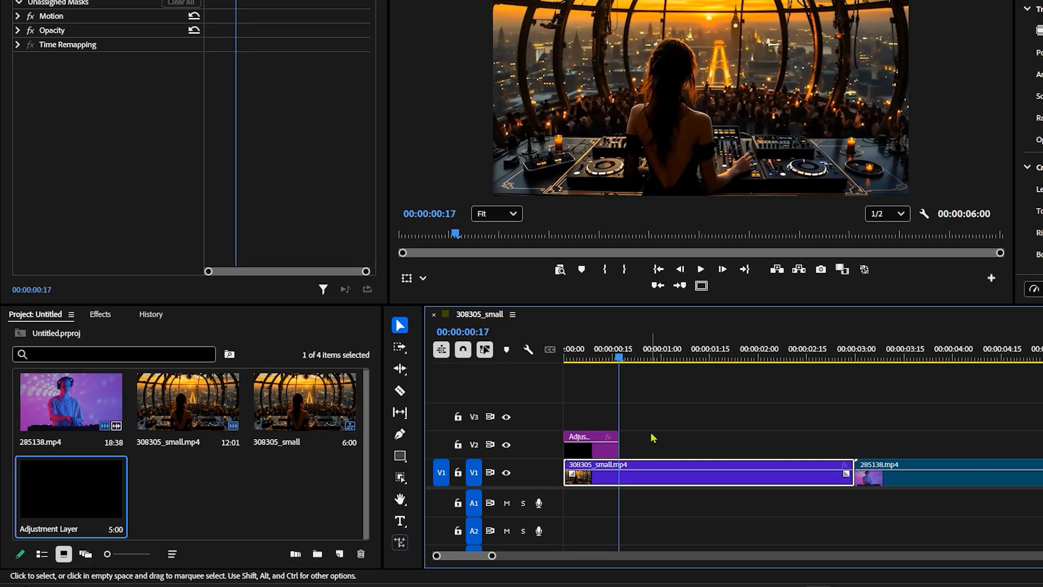
Split the adjustment layer on V2 into two pieces at frame 8
left_click(485, 332)
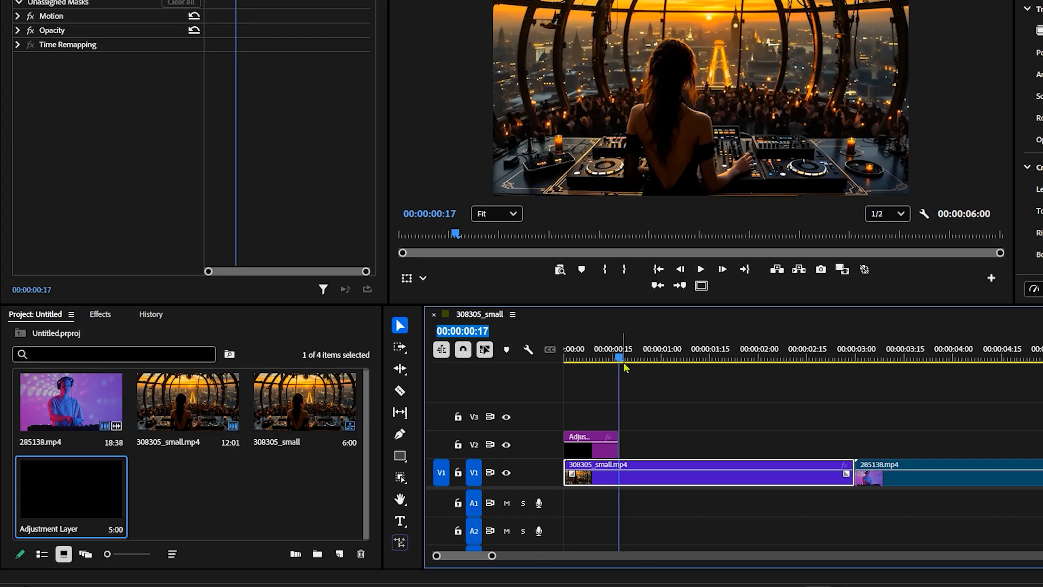
type("8")
key("Return")
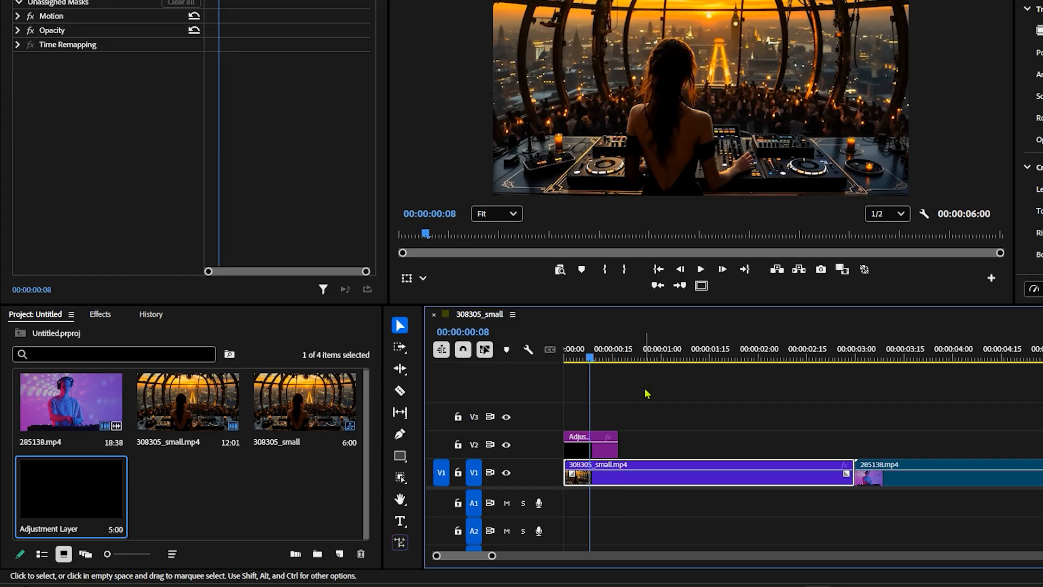
left_click(605, 454)
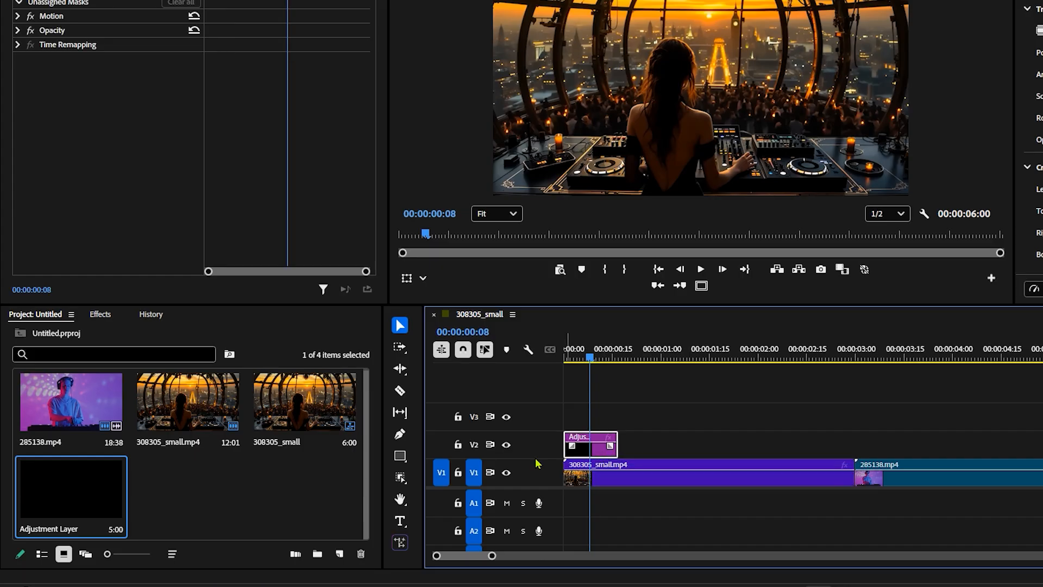
left_click(400, 390)
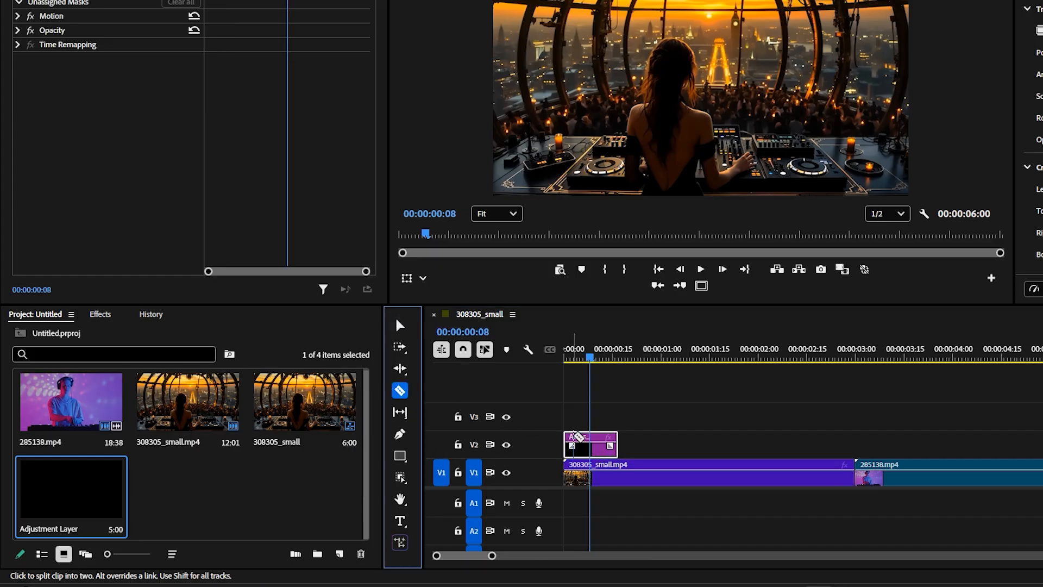
left_click(590, 442)
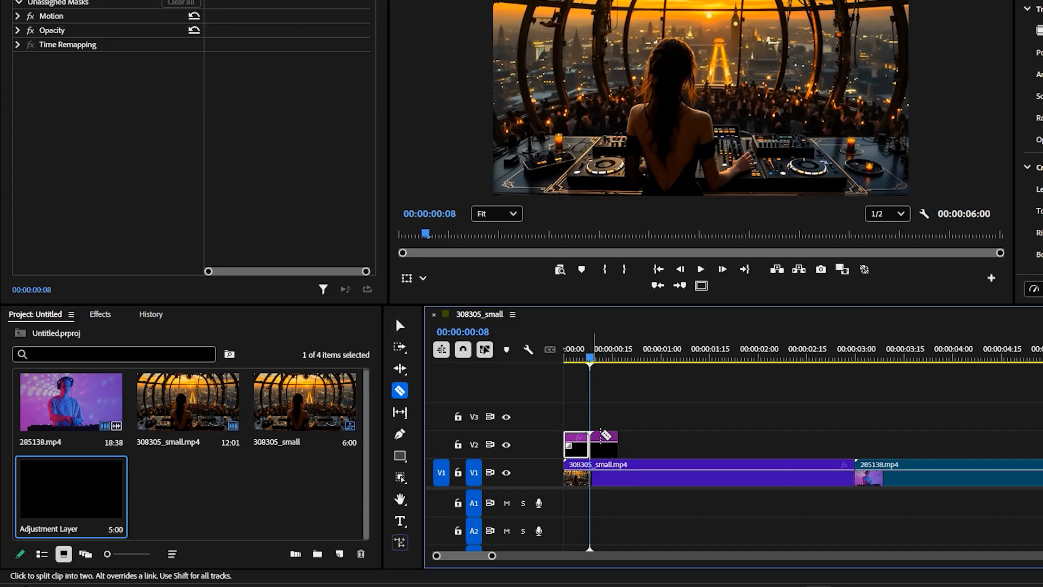
Move both adjustment layer pieces so their split meets the cut between the two clips, and duplicate the pair onto V3 and V4
key("v")
mouse_move(662, 404)
left_mouse_down()
mouse_move(564, 438)
mouse_move(562, 457)
mouse_move(880, 451)
left_mouse_up()
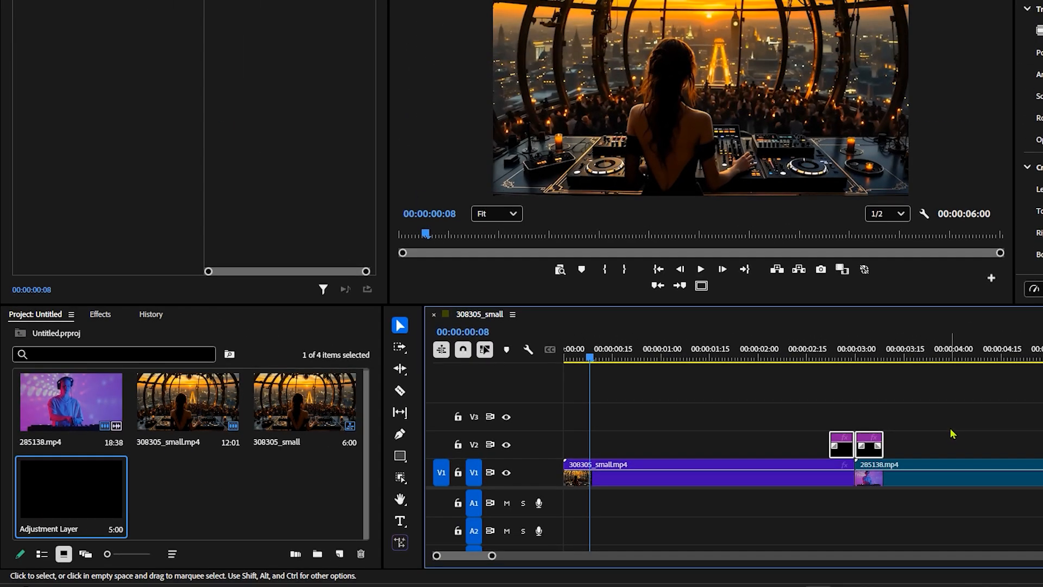
left_click_drag(929, 401, 870, 388)
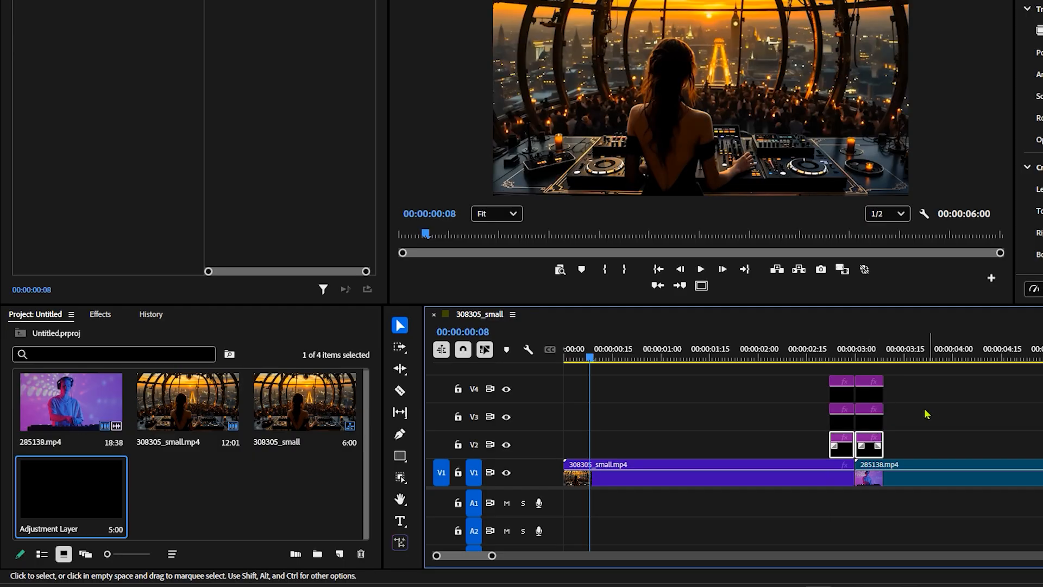
Delete the V2 adjustment layer piece that lies before the cut
left_click(843, 442)
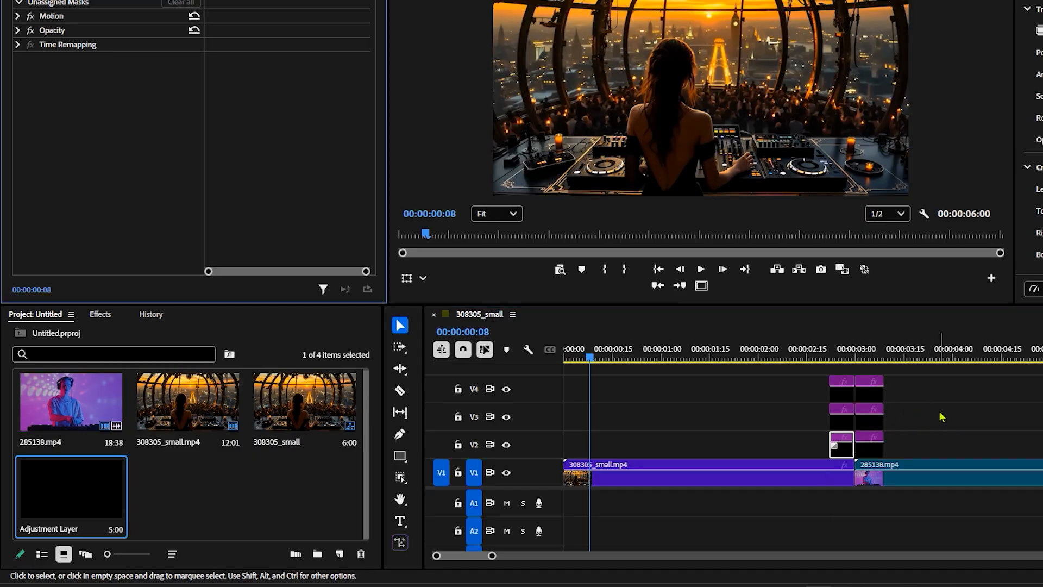
left_click(845, 455)
key("Delete")
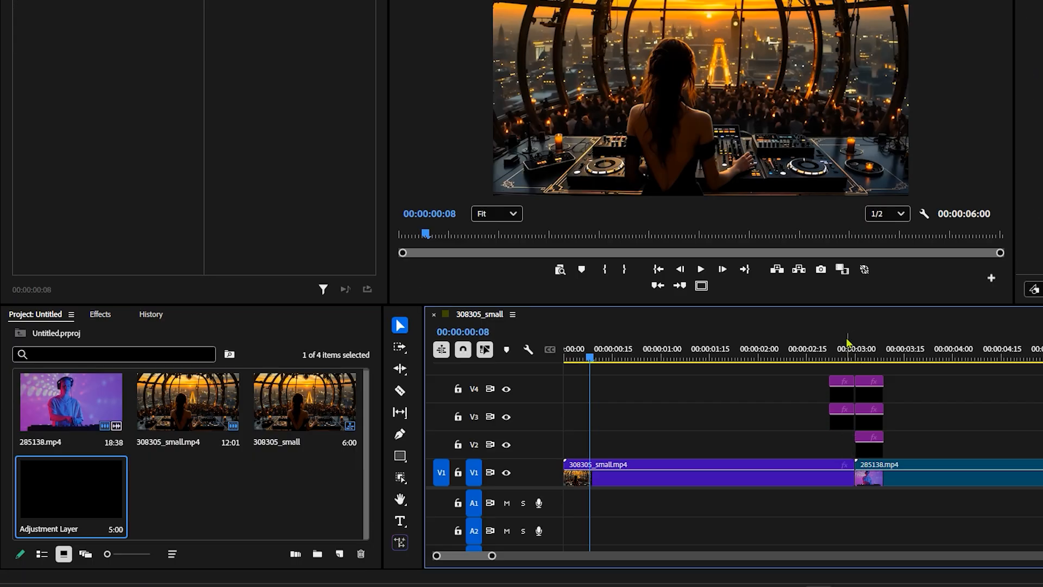
Apply the Replicate effect to the V2 adjustment layer after the cut, with the playhead at 00:00:03:00
left_click(856, 356)
left_click(871, 447)
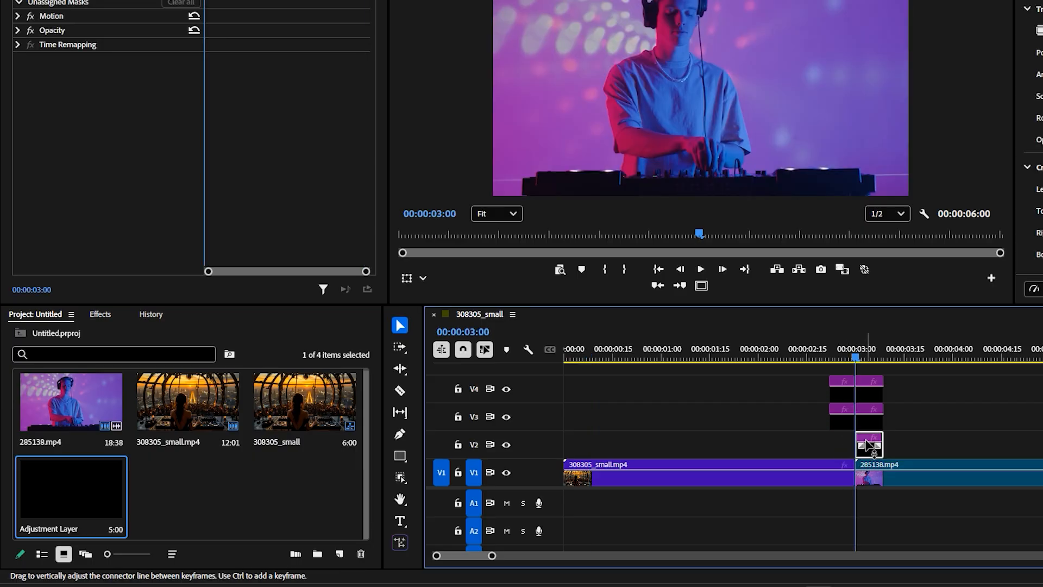
left_click(100, 315)
left_click(101, 334)
type("re")
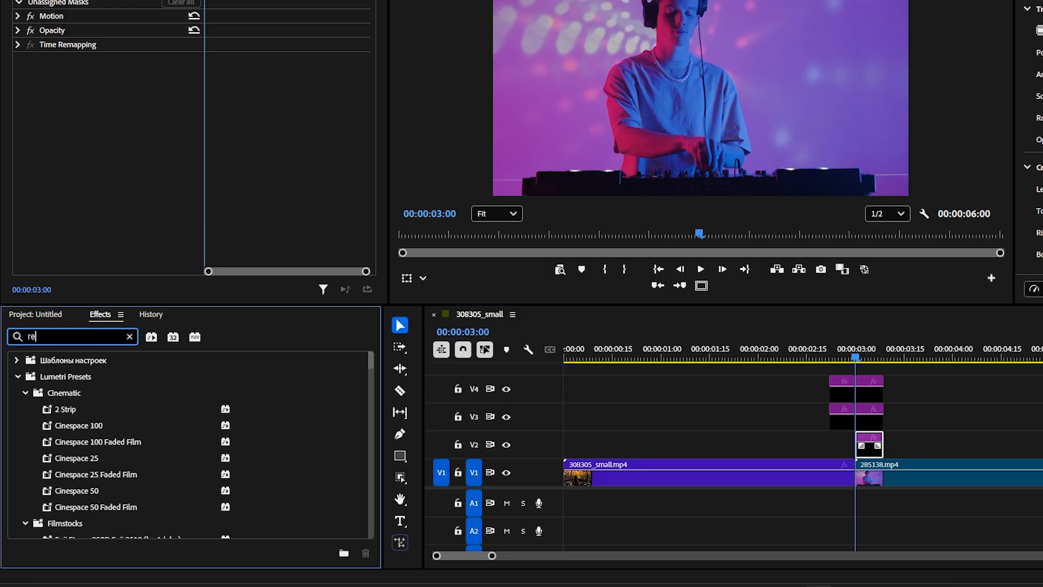
type("pl")
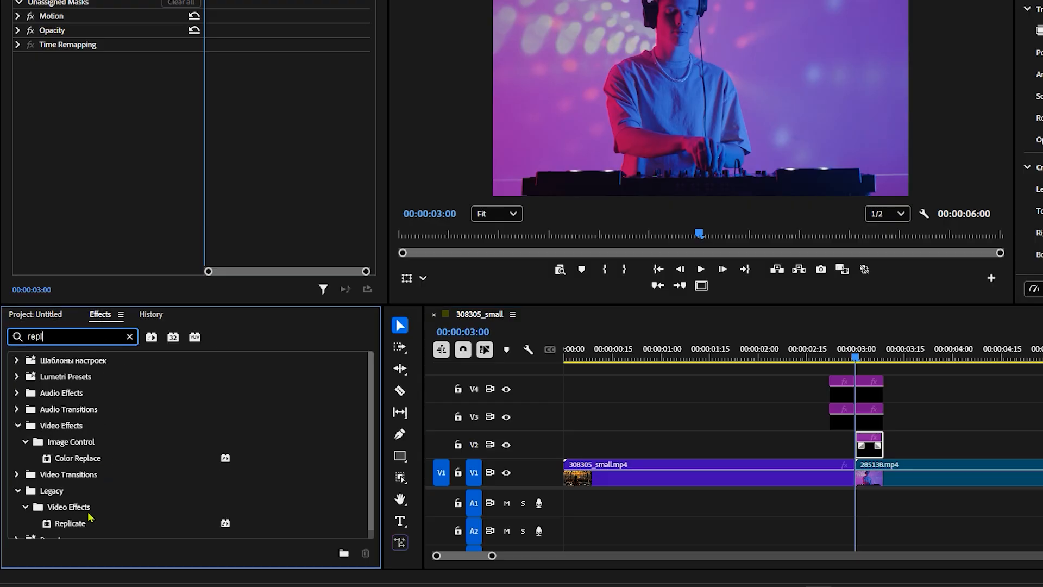
left_click(80, 527)
left_click_drag(77, 519, 869, 444)
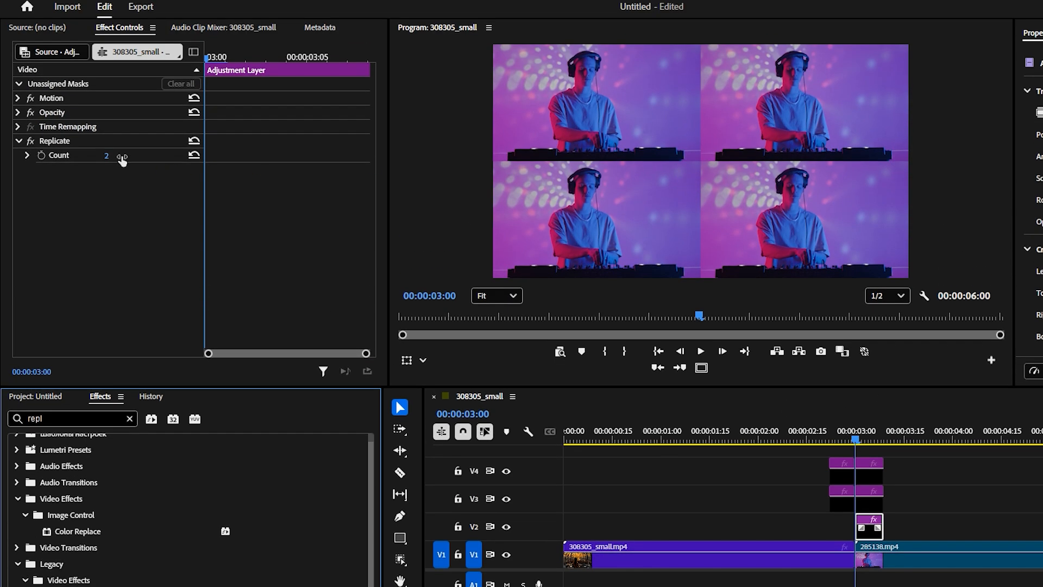
Set the Replicate effect's Count to 3
left_click(107, 155)
type("3")
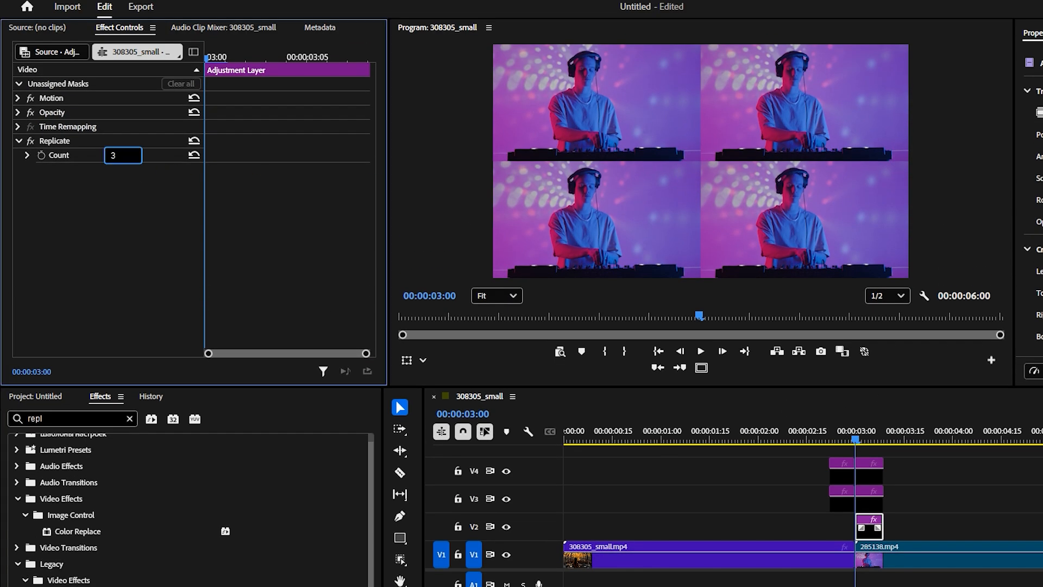
left_click(130, 191)
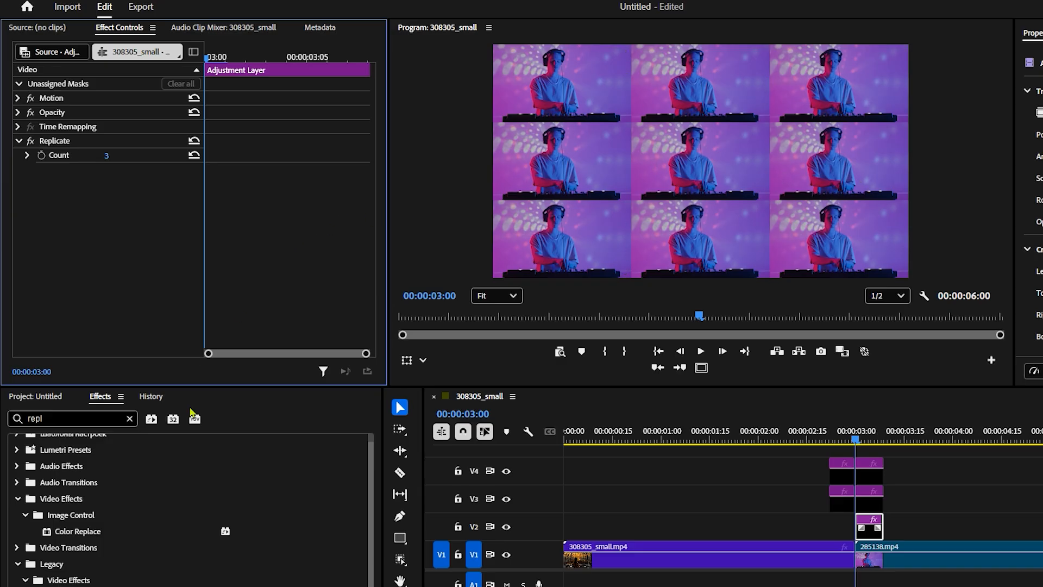
Find the Mirror effect and add four instances of it to the V2 adjustment layer
left_click(130, 419)
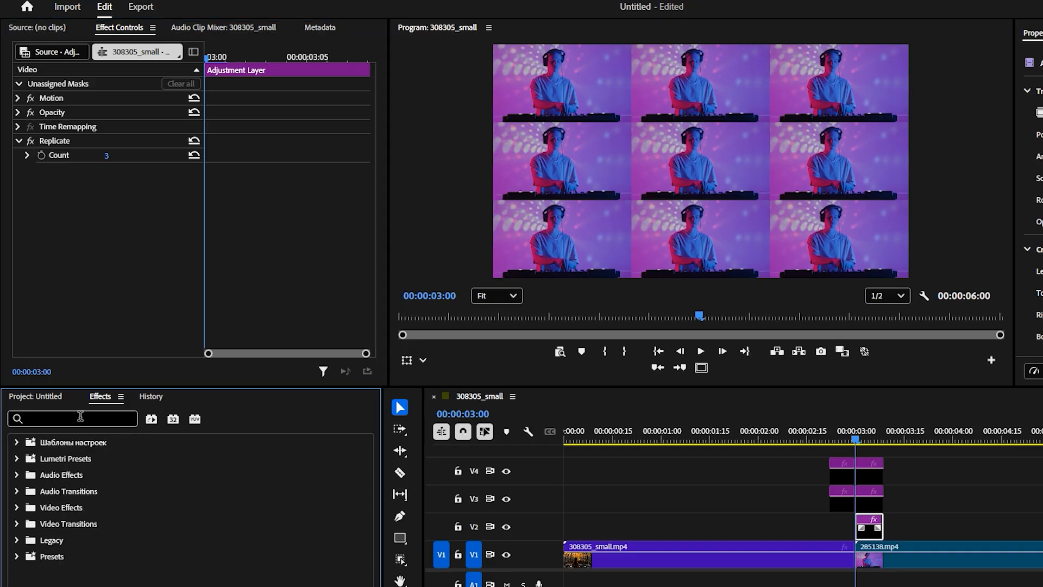
type("mir")
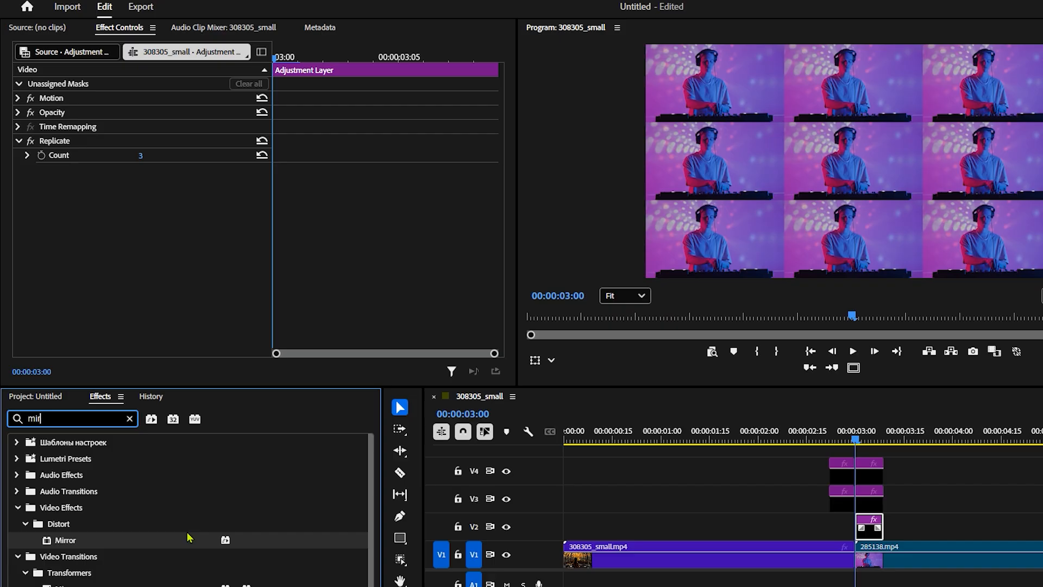
double_click(68, 541)
double_click(65, 540)
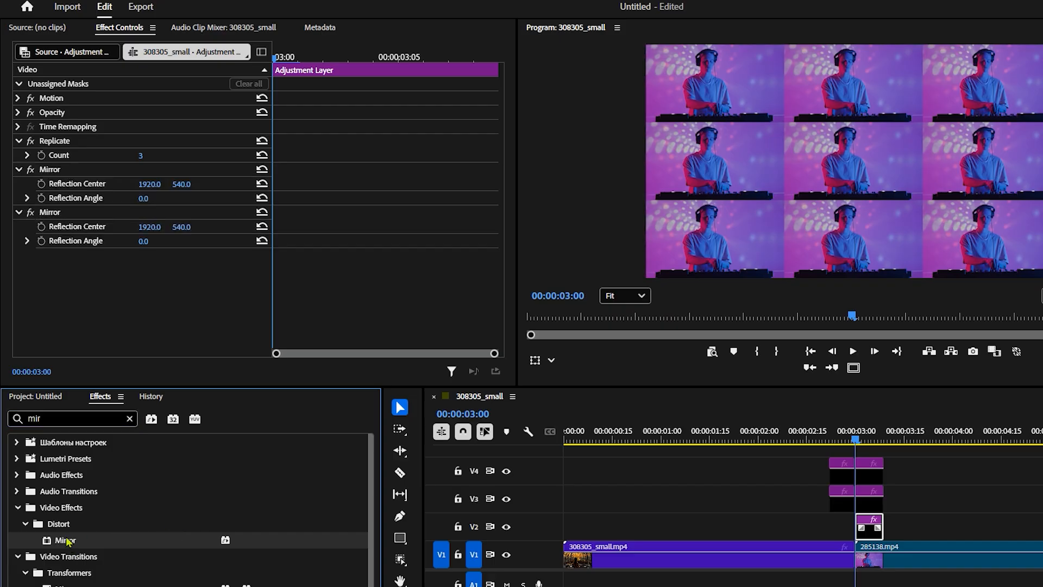
double_click(65, 541)
double_click(65, 541)
double_click(65, 540)
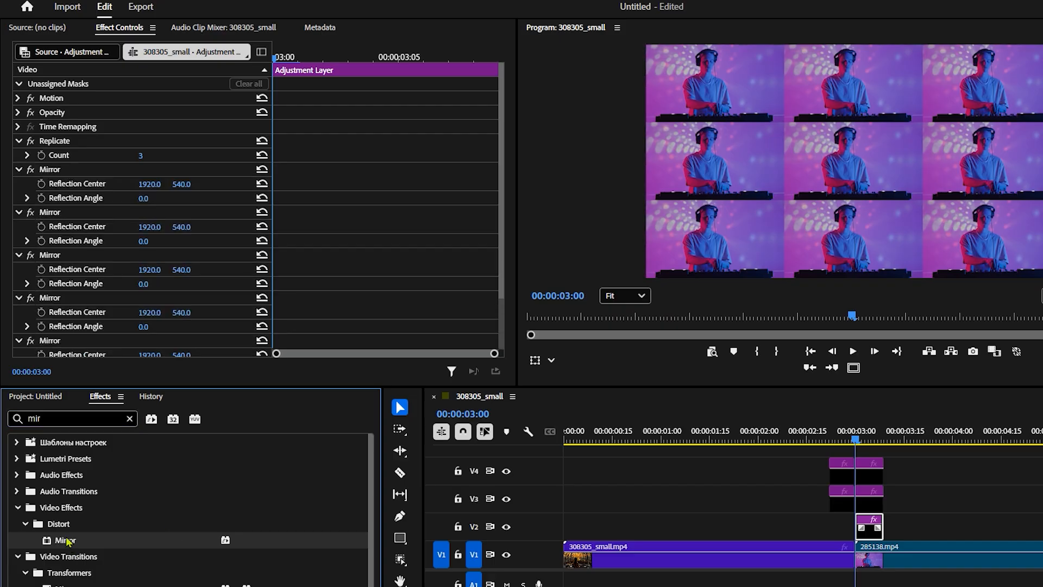
key("ctrl+z")
Collapse the settings of the last three Mirror effects, leaving only the first one expanded
left_click(26, 298)
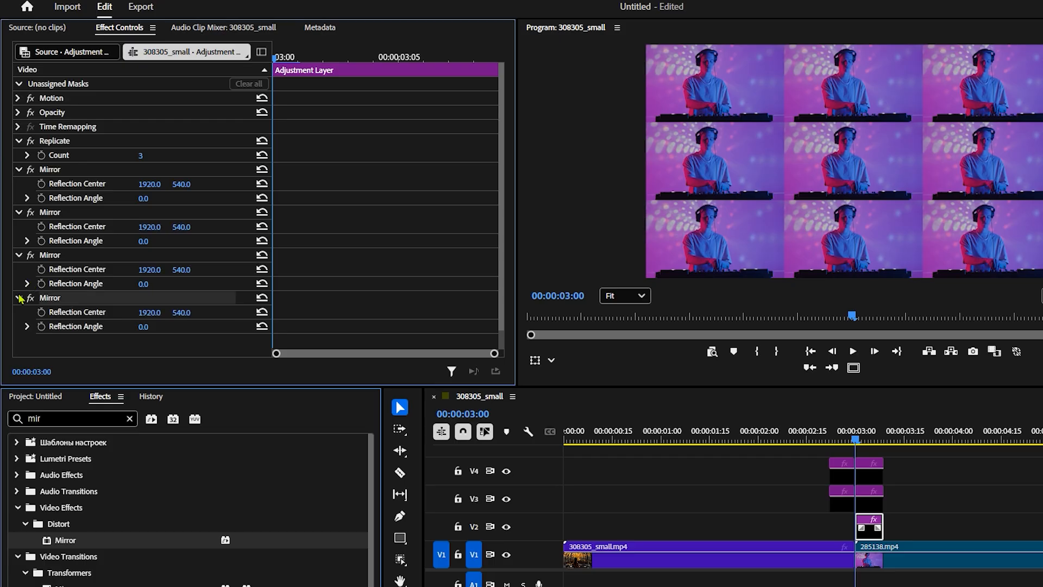
left_click(18, 298)
left_click(18, 256)
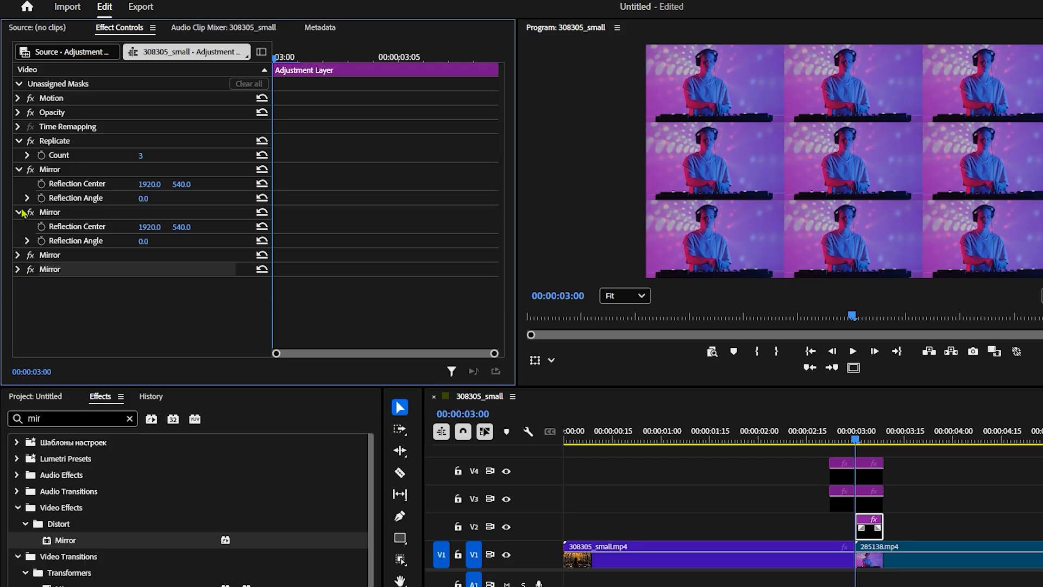
left_click(19, 212)
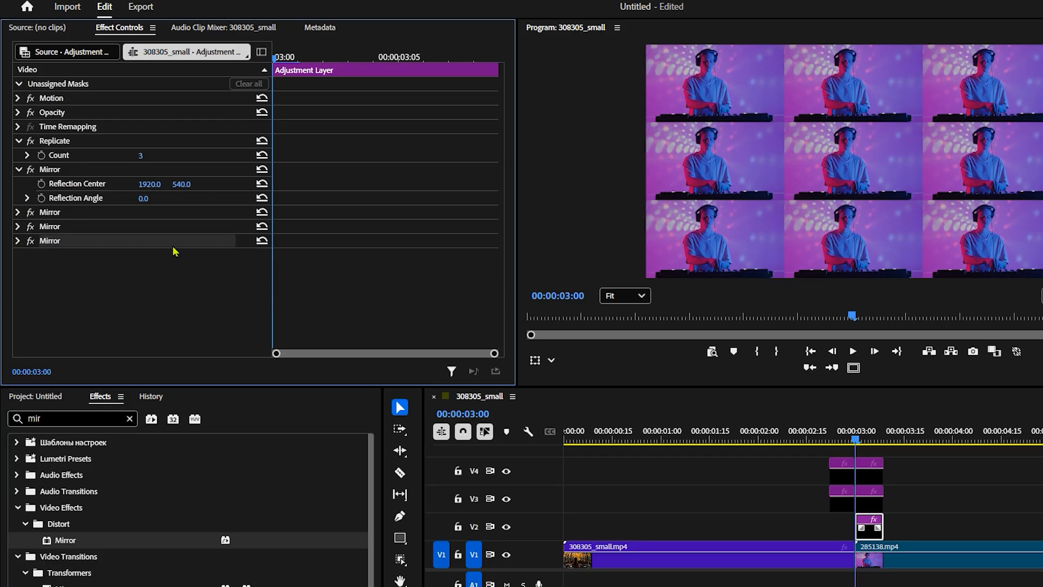
Set the first Mirror effect's Reflection Angle to 270°
left_click_drag(146, 198, 179, 226)
left_click(143, 199)
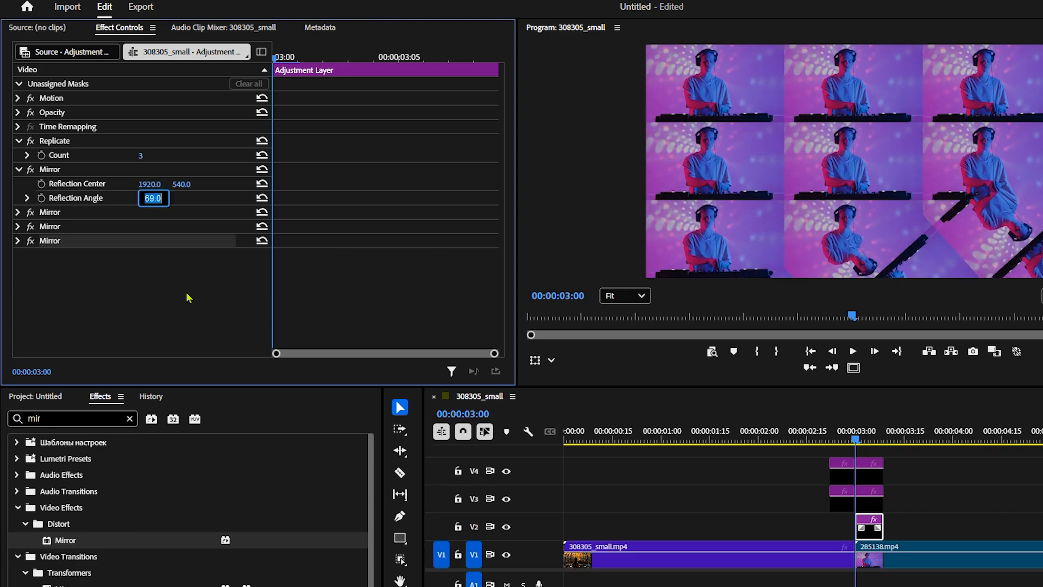
type("270")
key("Return")
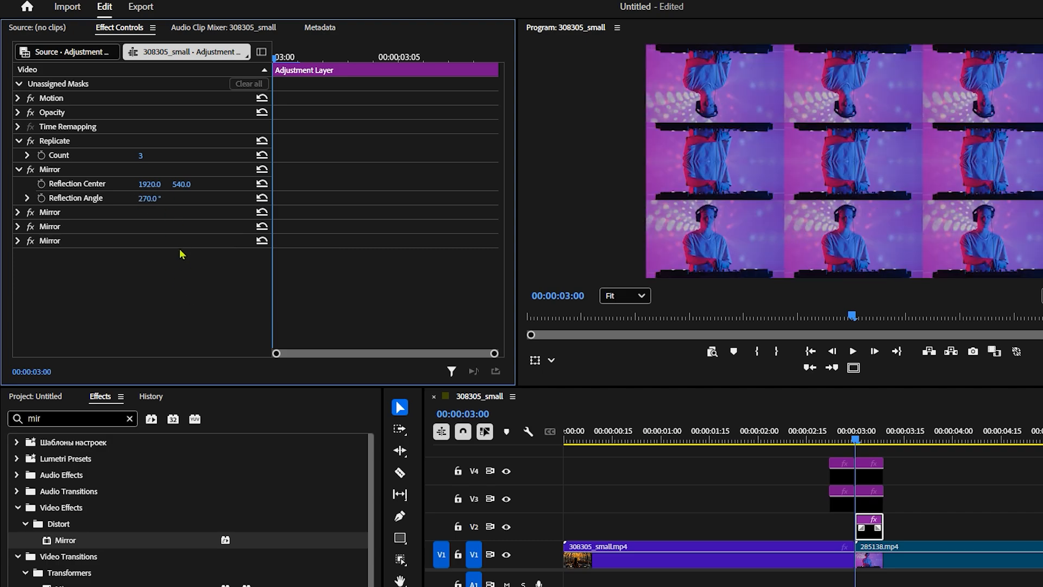
Set the first Mirror's vertical Reflection Center at the seam between the upper and middle rows, and collapse its settings
left_click_drag(182, 184, 122, 184)
left_click(184, 185)
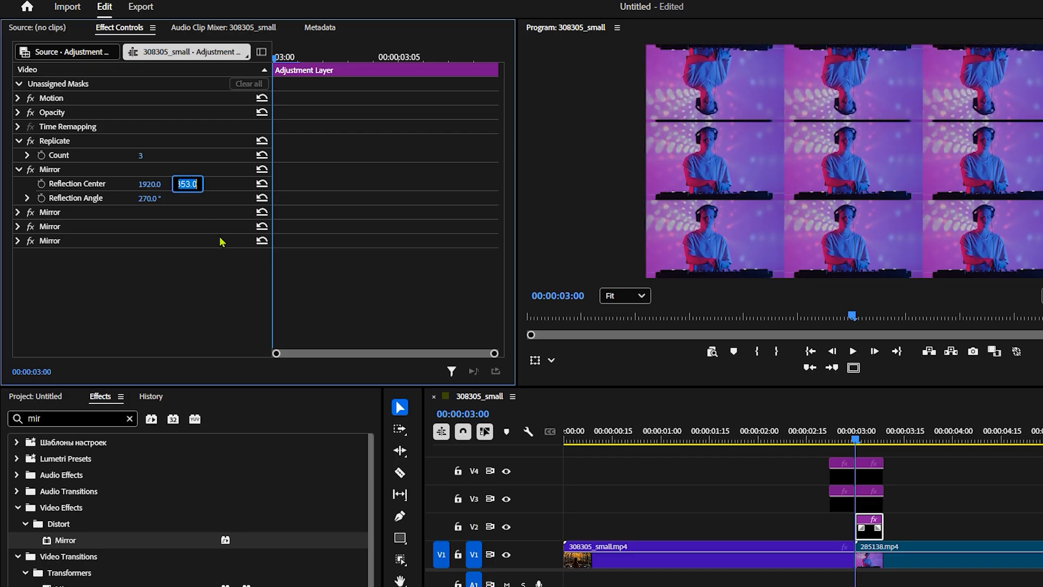
type("360")
key("Return")
left_click(19, 170)
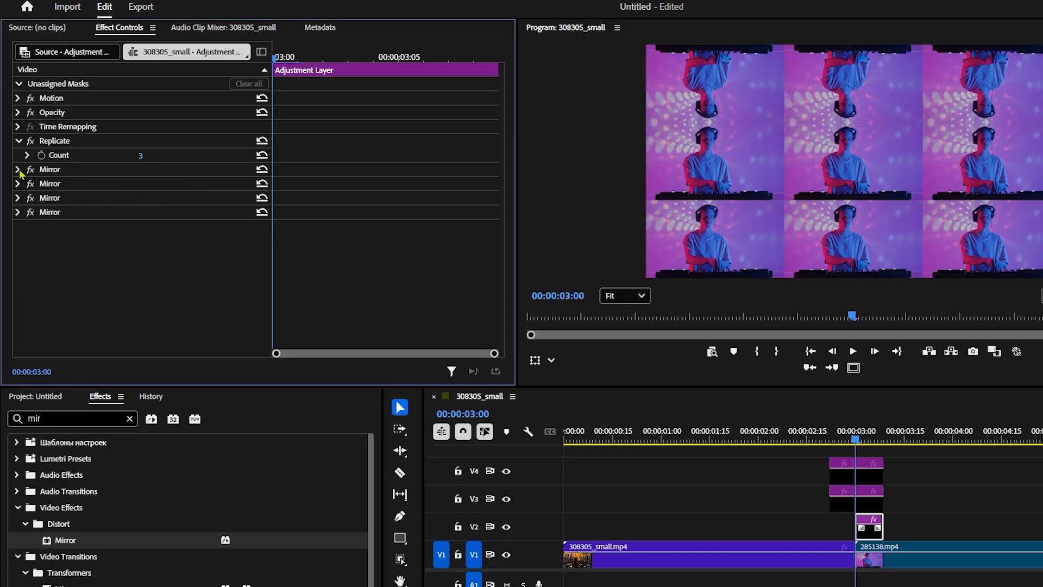
Expand the second Mirror effect and set its Reflection Angle to 90°
left_click(18, 183)
left_click_drag(163, 220, 156, 217)
left_click(155, 216)
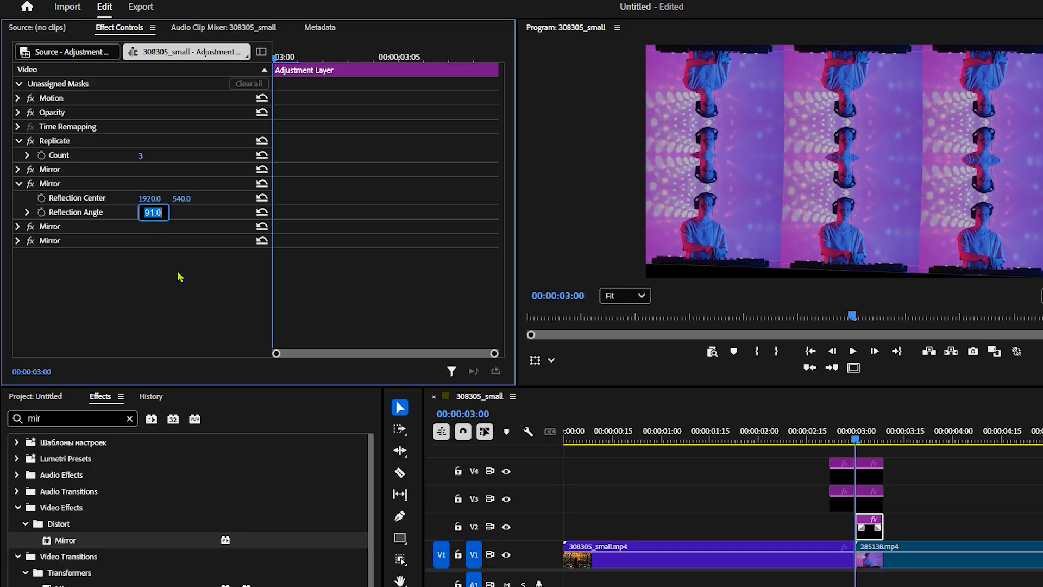
type("90")
key("Return")
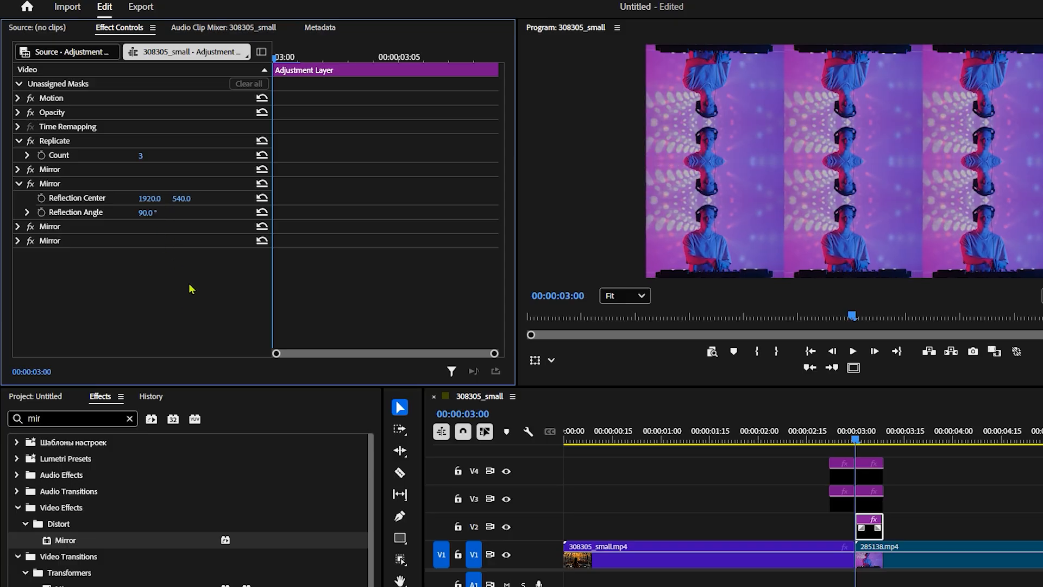
Set the second Mirror's vertical Reflection Center to 719 and collapse its settings
left_click_drag(182, 198, 285, 198)
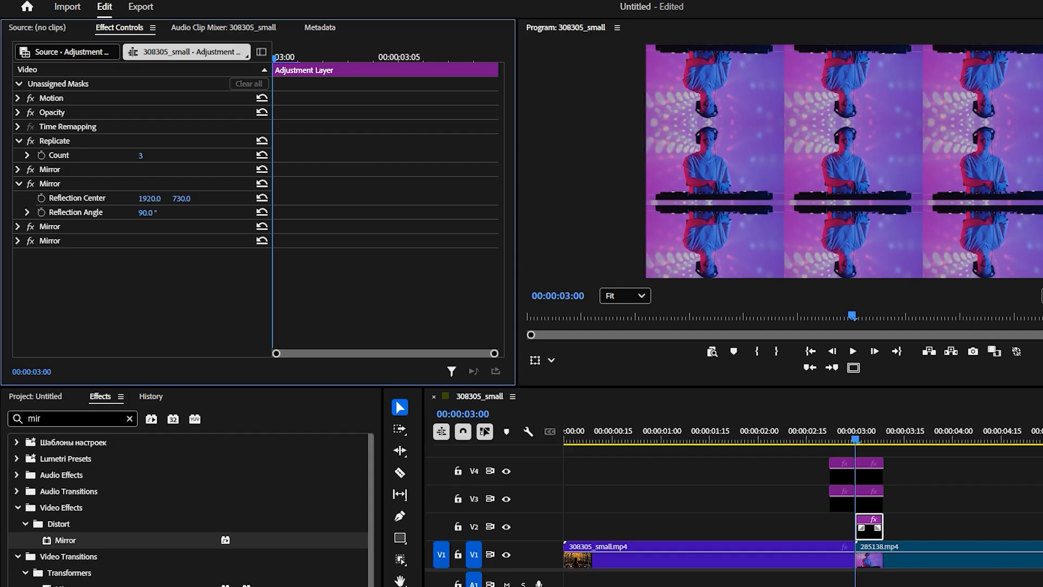
left_click(181, 199)
type("719")
key("Return")
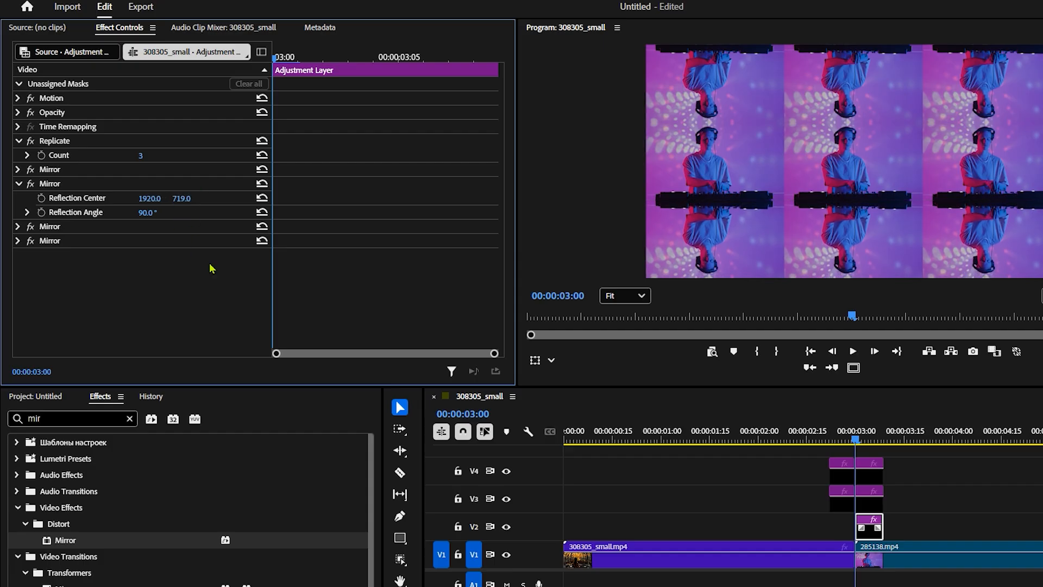
left_click(19, 183)
Expand the third Mirror effect, set its horizontal Reflection Center to 1279, and collapse its settings
left_click(19, 199)
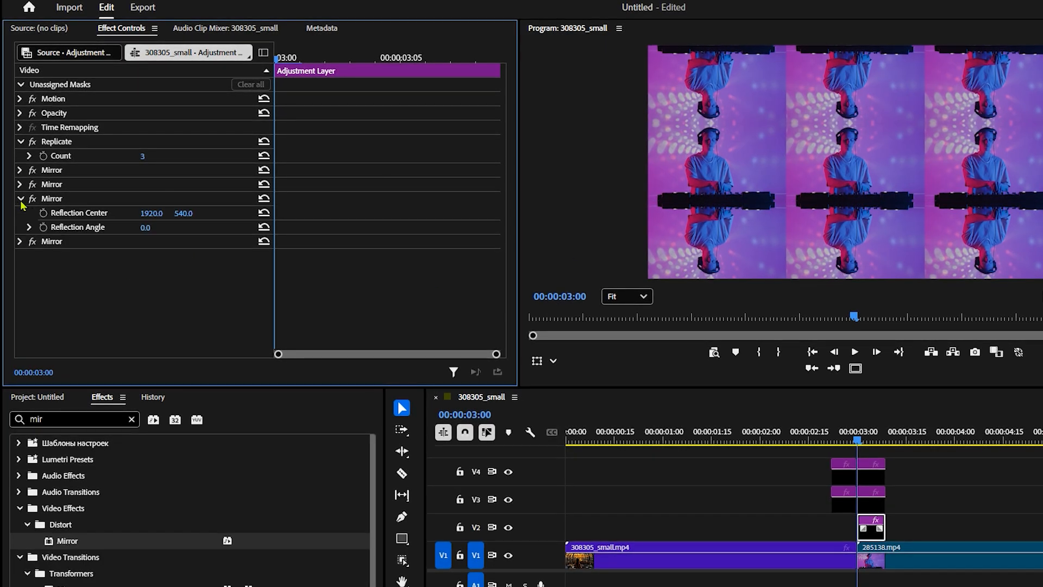
left_click_drag(151, 213, 72, 213)
left_click(152, 212)
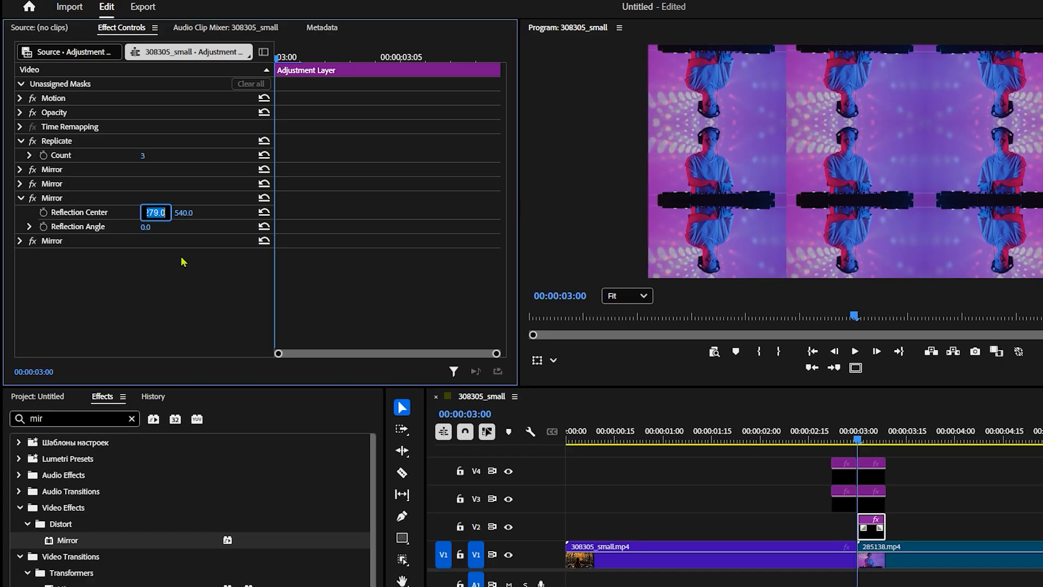
type("1278")
key("Return")
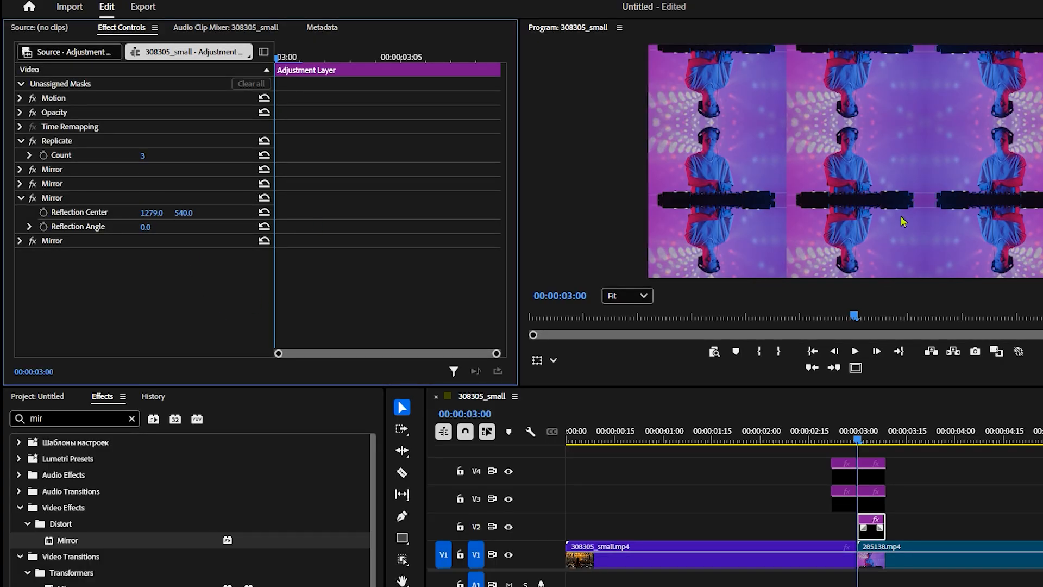
left_click(21, 200)
Expand the fourth Mirror effect and set its Reflection Angle to 180°
left_click(22, 212)
left_click(22, 213)
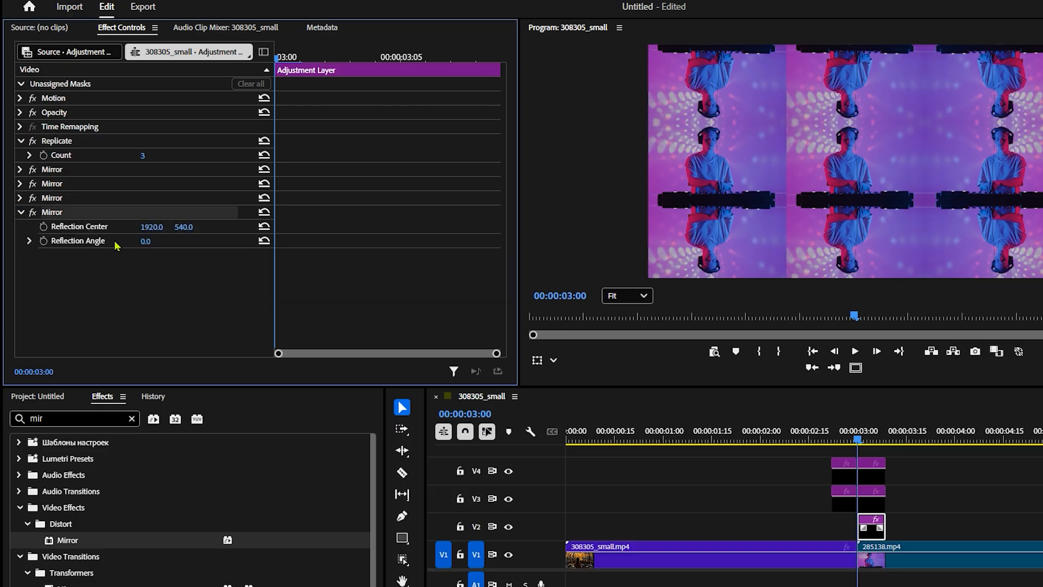
left_click(167, 245)
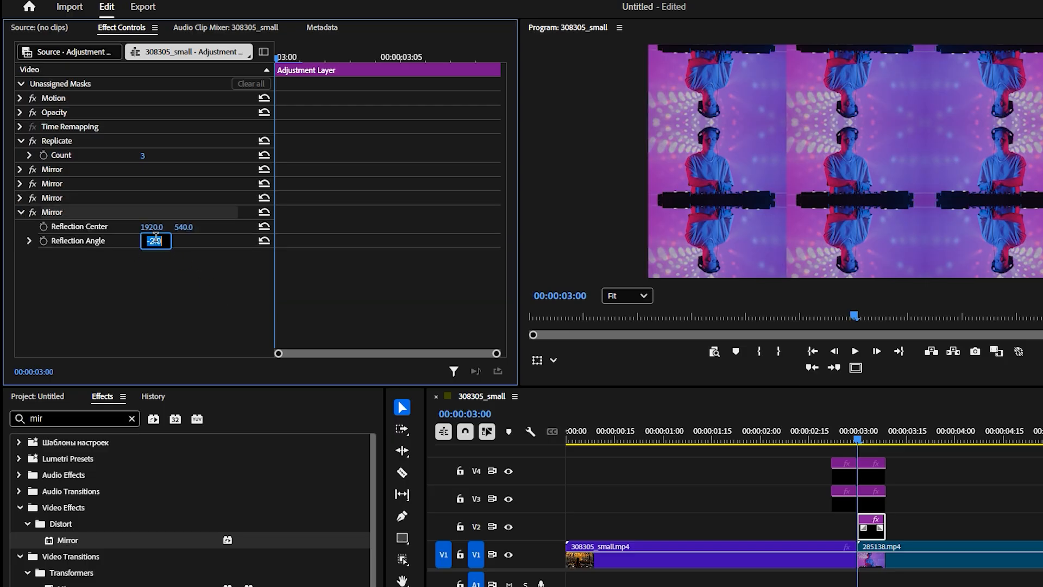
type("180")
left_click(215, 289)
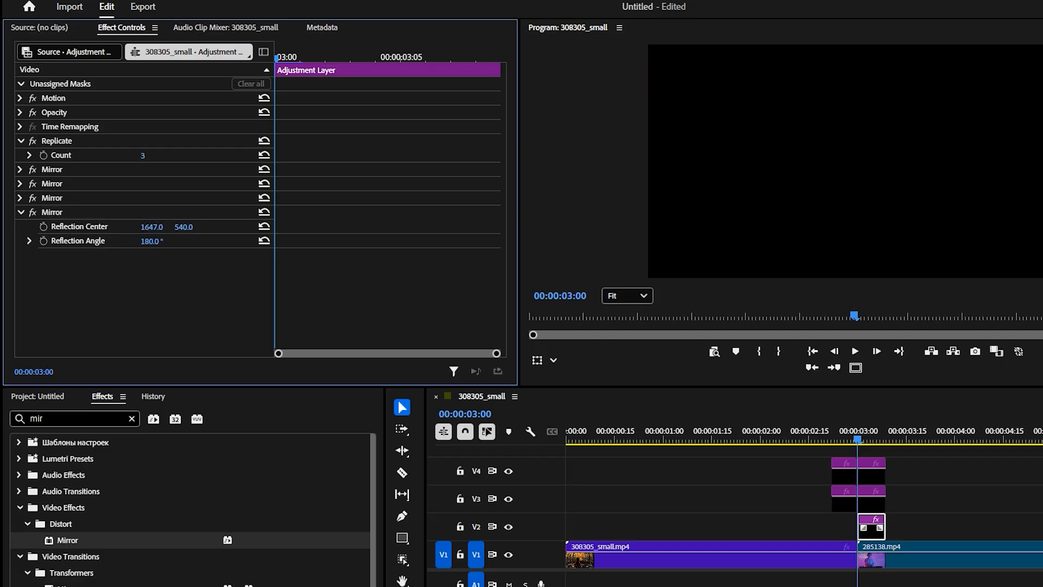
Set the fourth Mirror's horizontal Reflection Center to 640
mouse_move(152, 226)
left_mouse_down()
mouse_move(105, 227)
mouse_move(156, 227)
left_mouse_up()
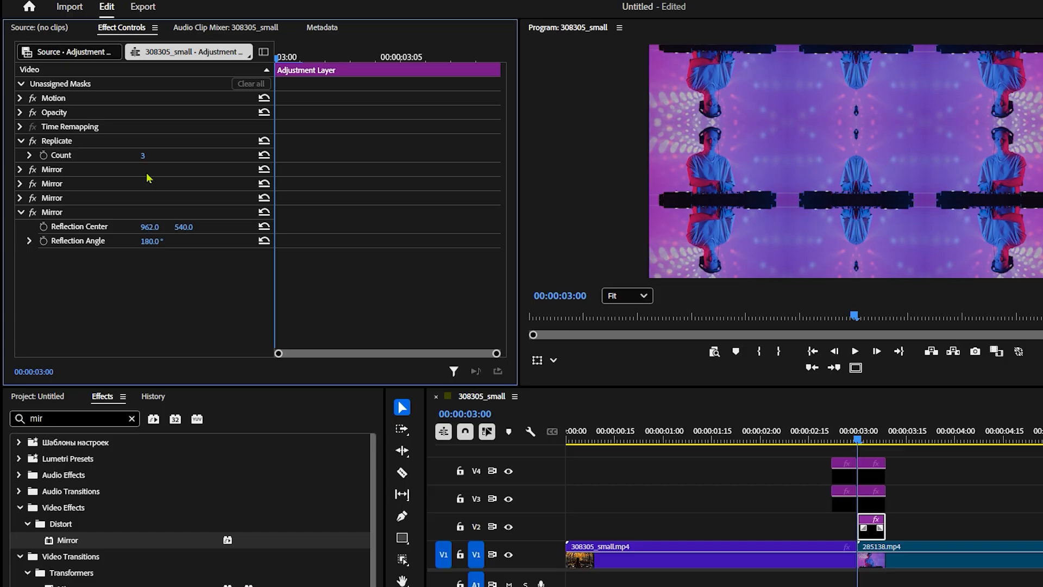
left_click(156, 226)
type("640")
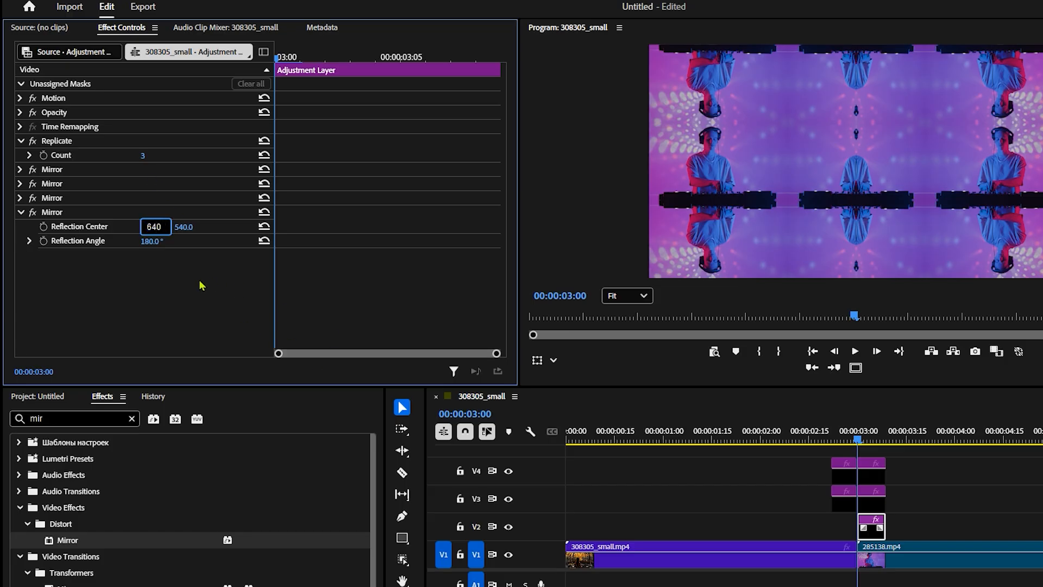
key("Return")
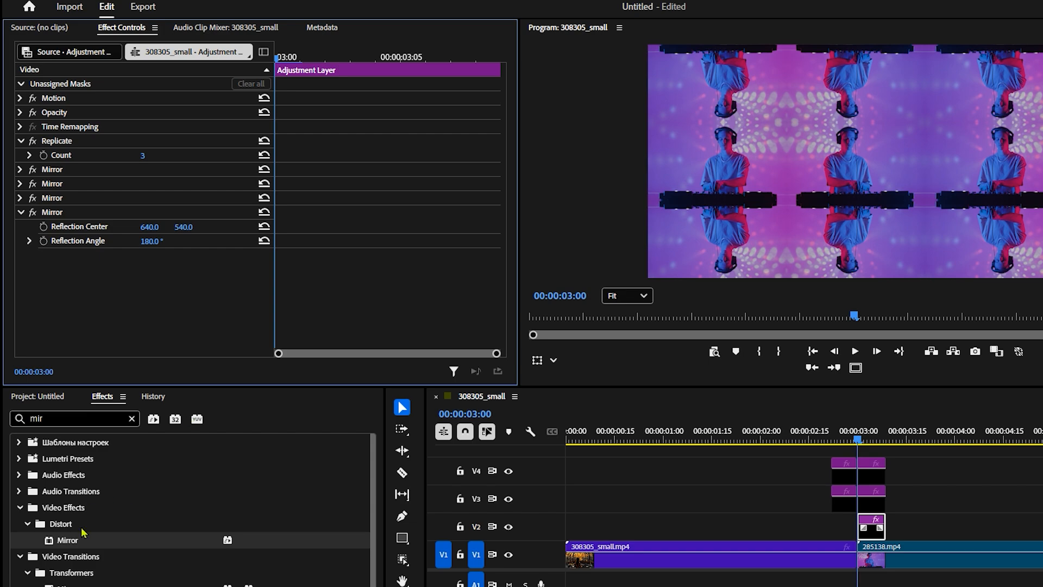
Find the Transform effect, apply it to both adjustment layers on V3, and select the one before the cut
left_click(20, 508)
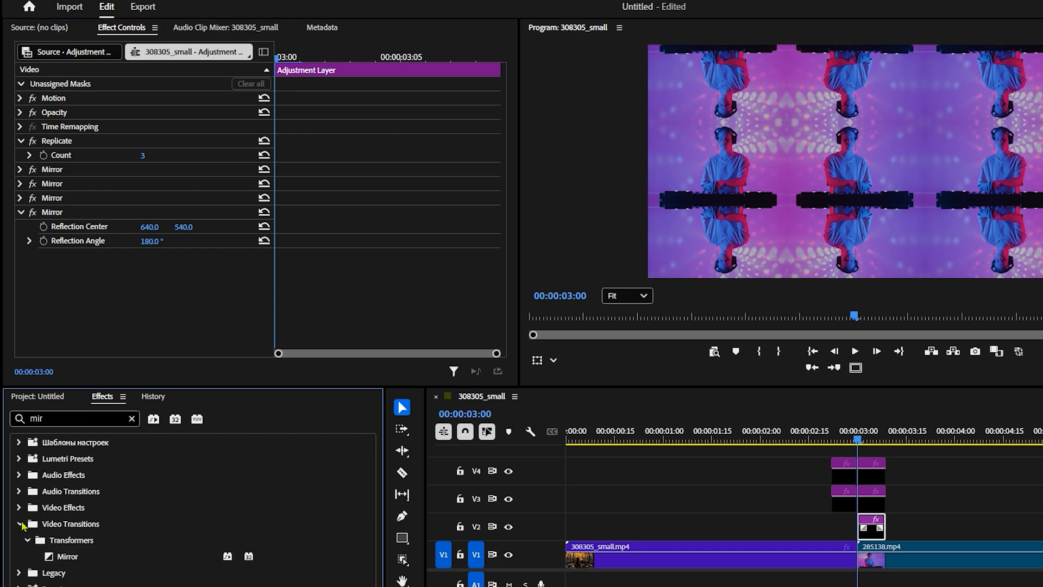
left_click(21, 524)
left_click(844, 510)
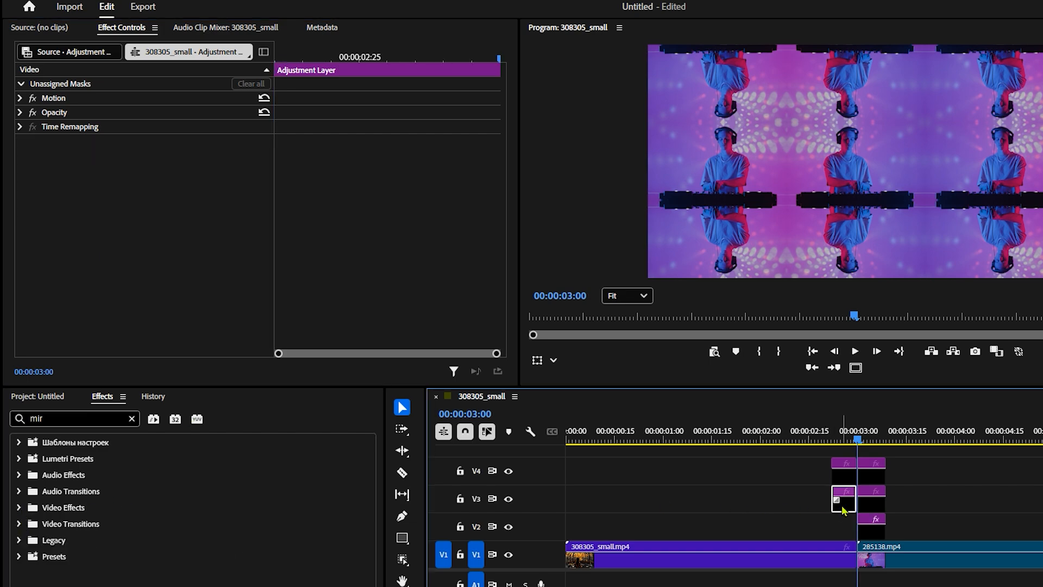
left_click_drag(77, 419, 20, 422)
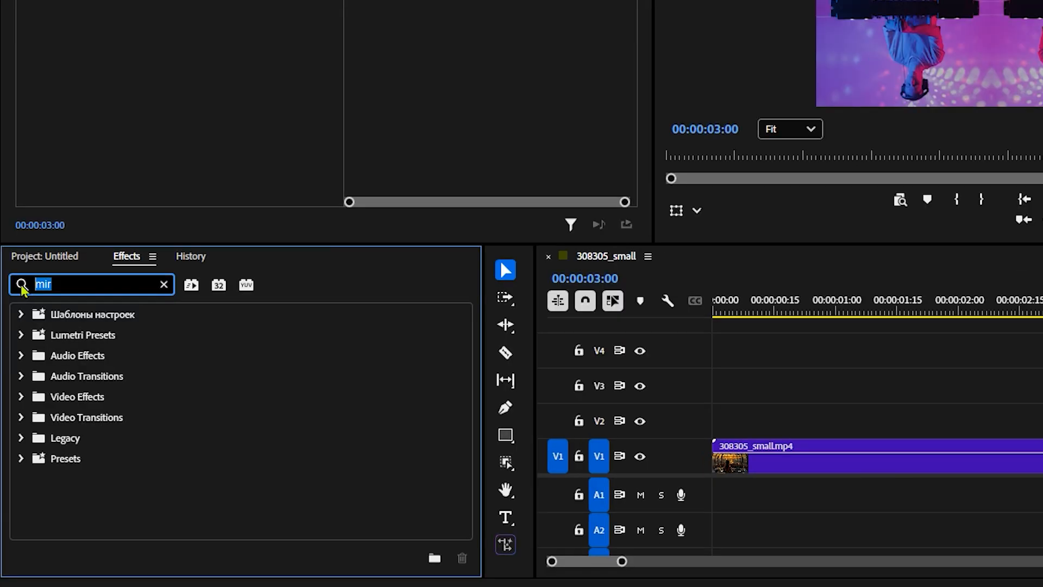
type("trab")
key("BackSpace")
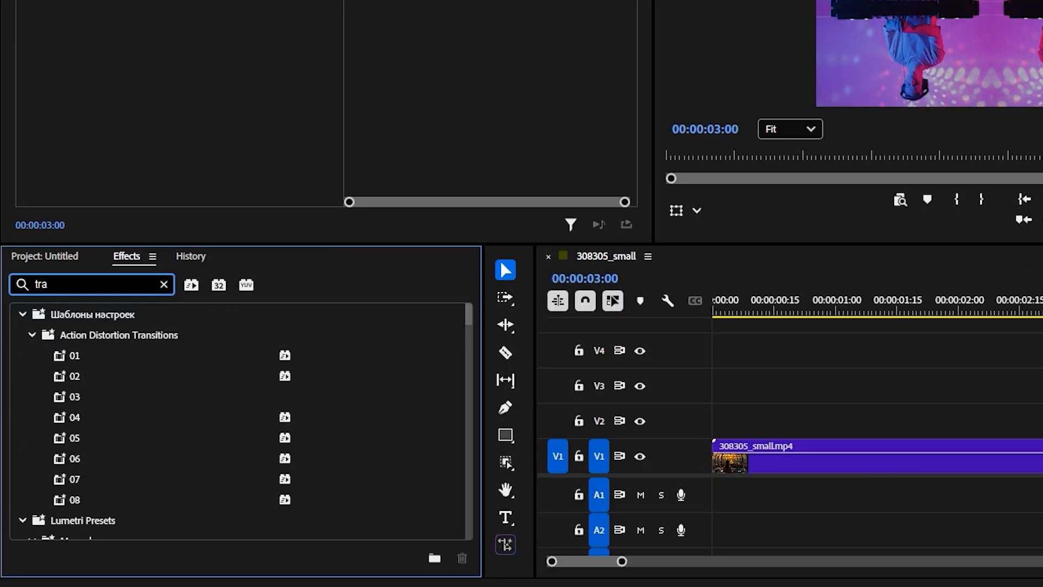
type("nsf")
scroll(207, 450, "down", 5)
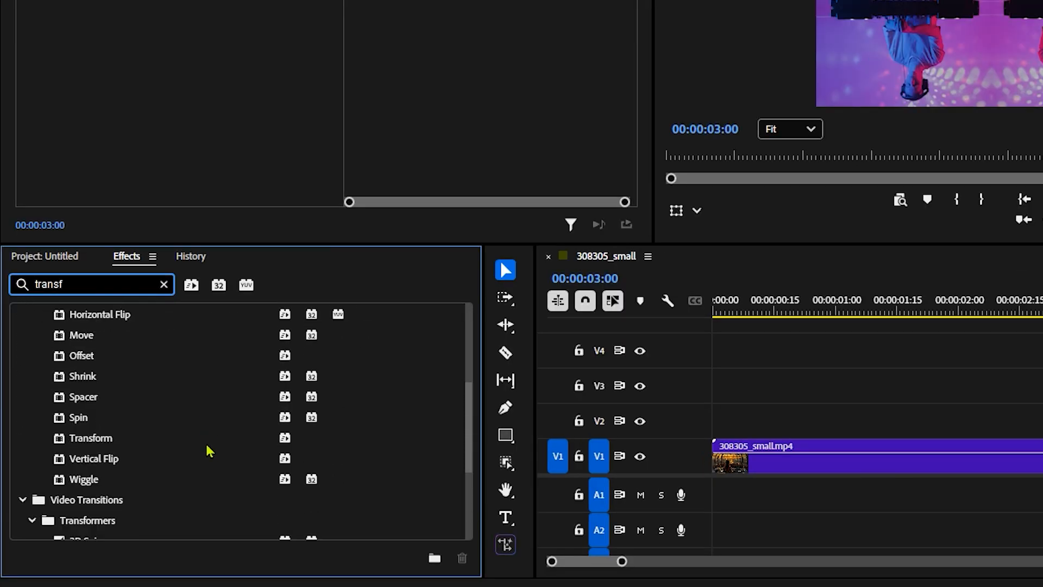
left_click_drag(85, 438, 872, 501)
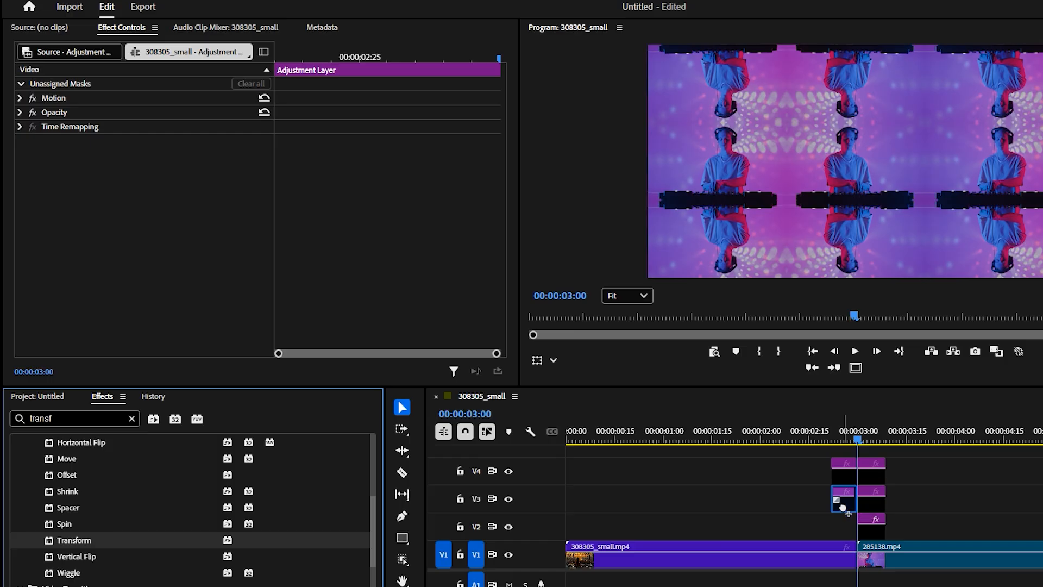
left_click(846, 507)
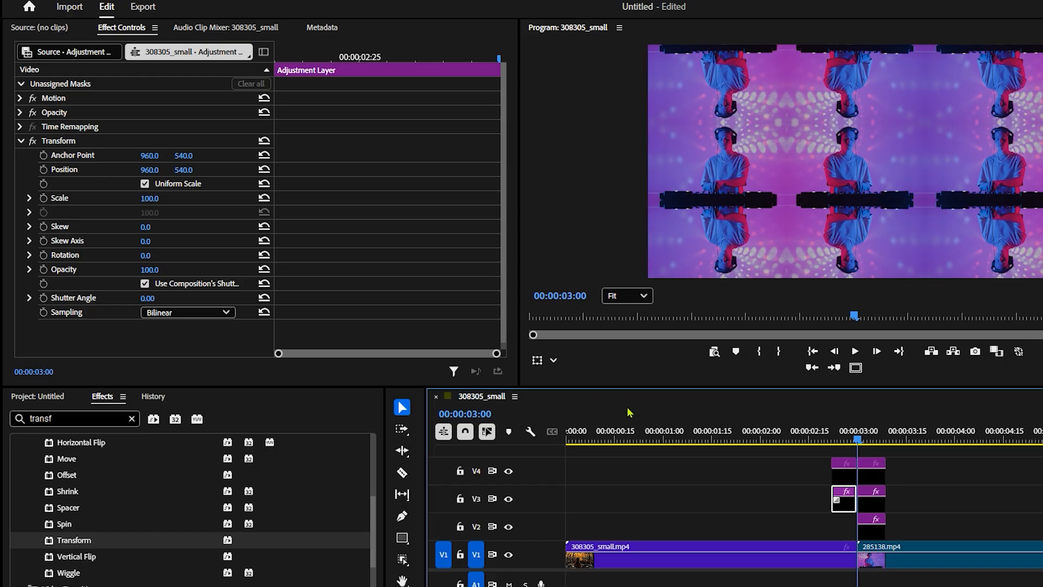
Keyframe the Transform Scale of the V3 adjustment layer before the cut from 100 at 00:00:02:22 to 300 at 00:00:02:29
left_click_drag(858, 439, 832, 439)
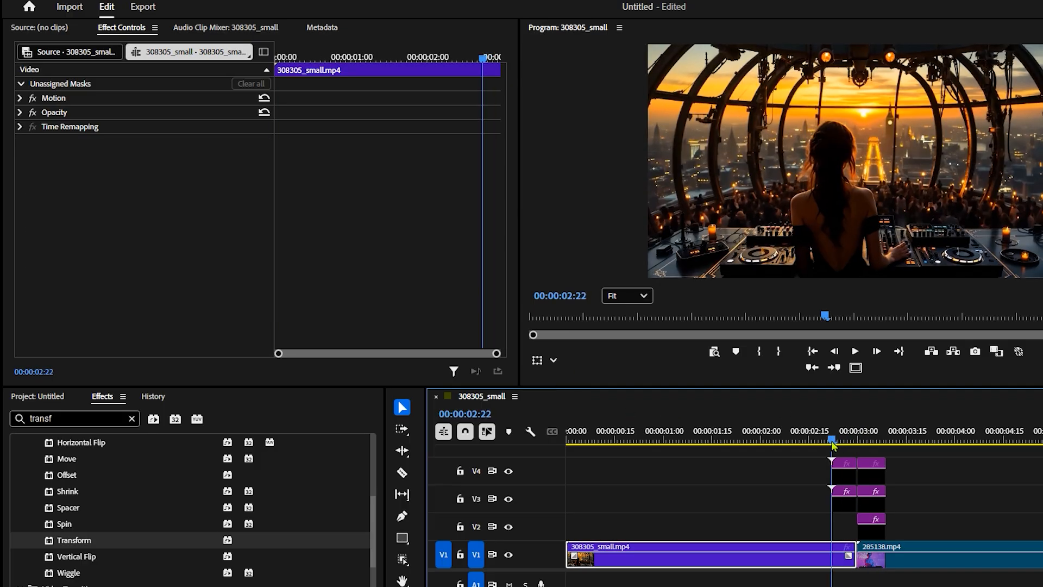
left_click(846, 499)
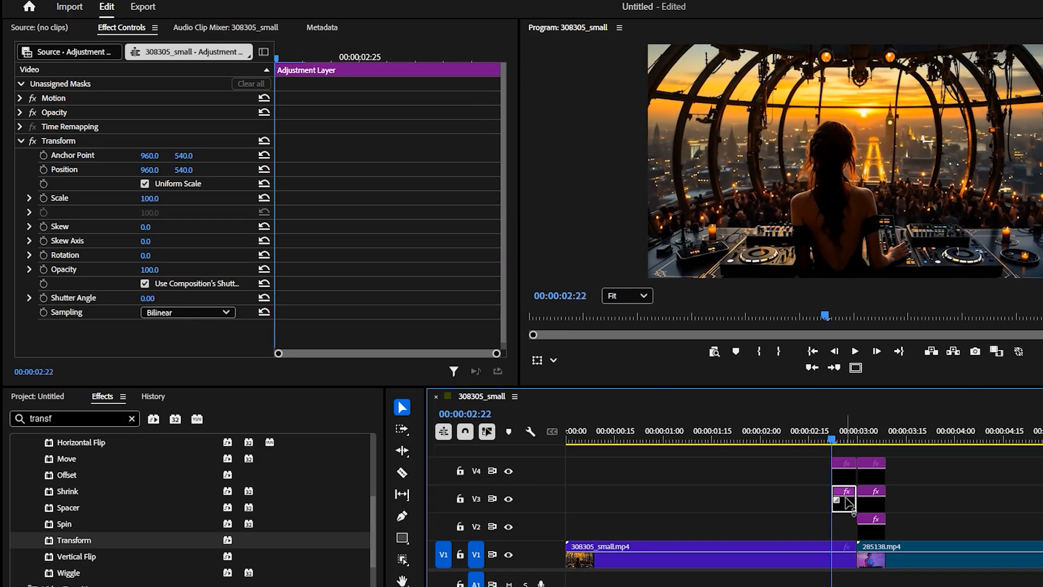
left_click(43, 198)
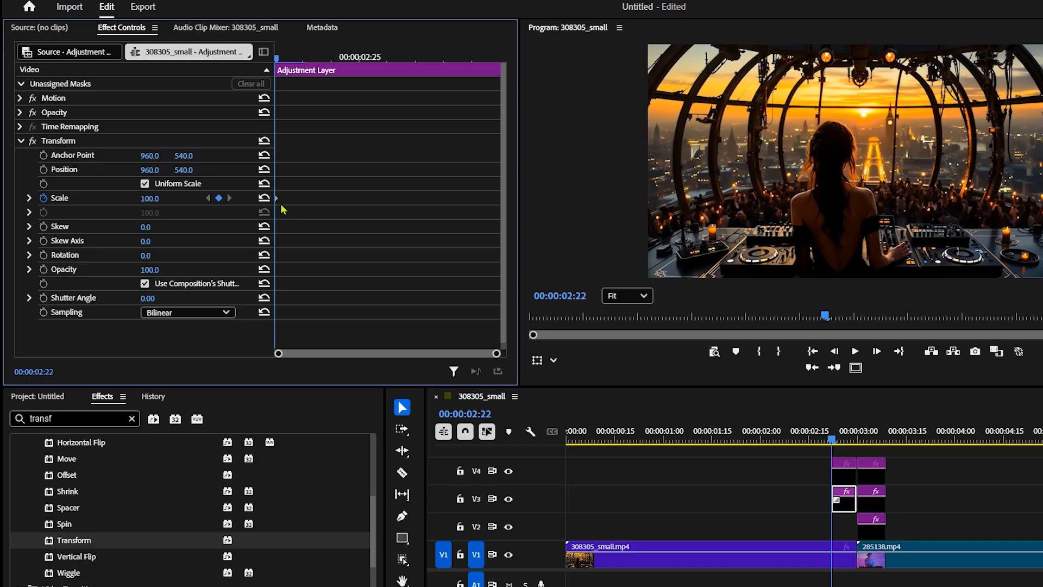
left_click_drag(277, 58, 499, 66)
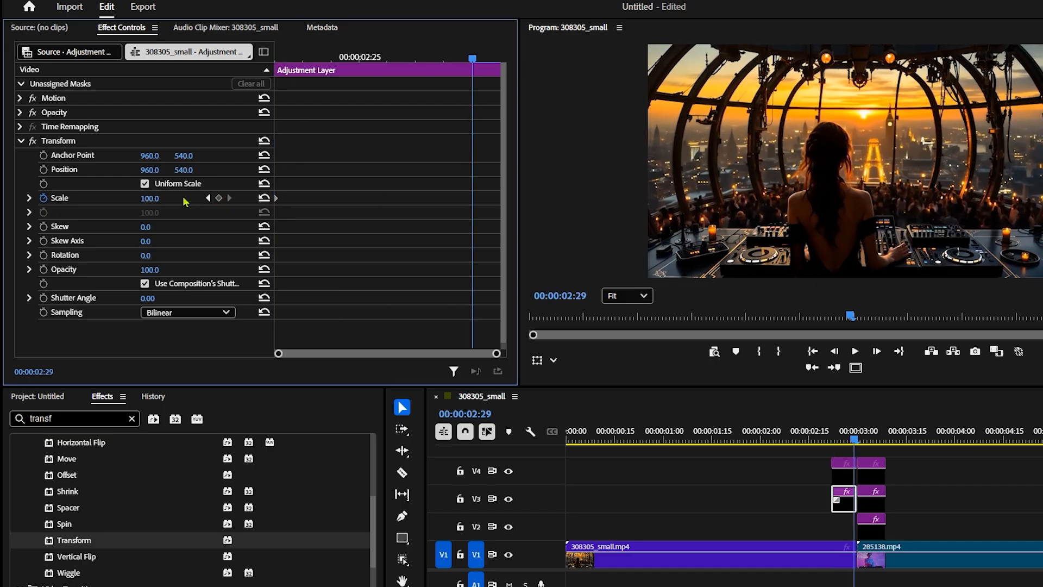
left_click(149, 199)
type("300")
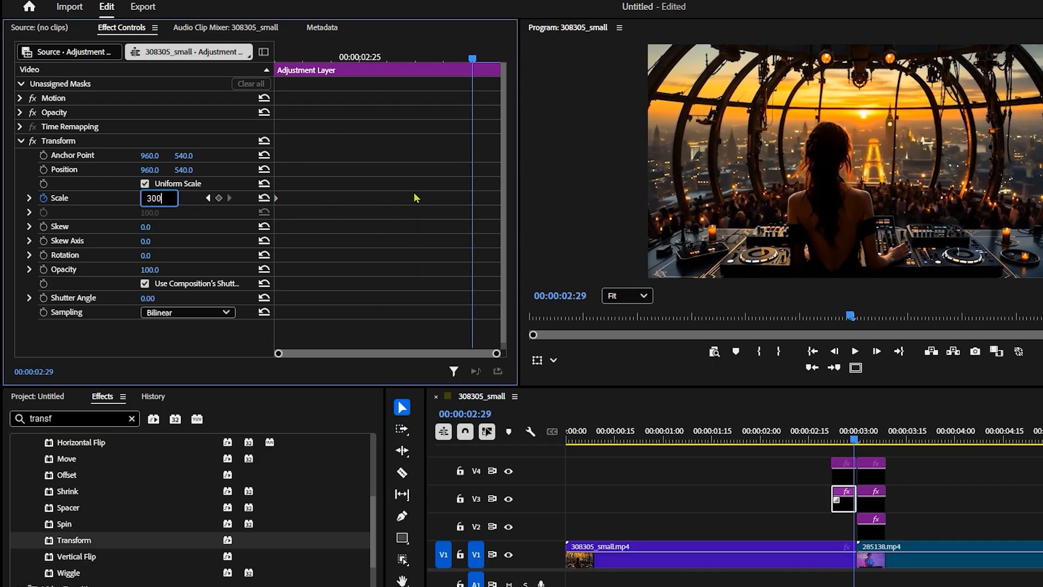
key("Return")
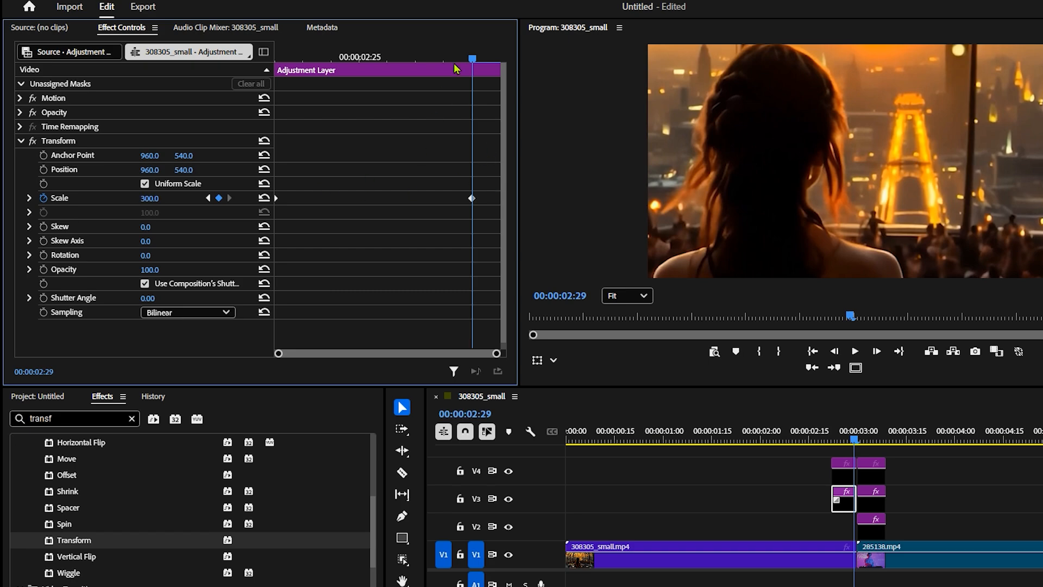
left_click_drag(455, 60, 389, 98)
left_click_drag(275, 113, 459, 140)
Set the Transform's Shutter Angle to 360 and turn off the use of the composition's shutter angle
scroll(130, 283, "down", 1)
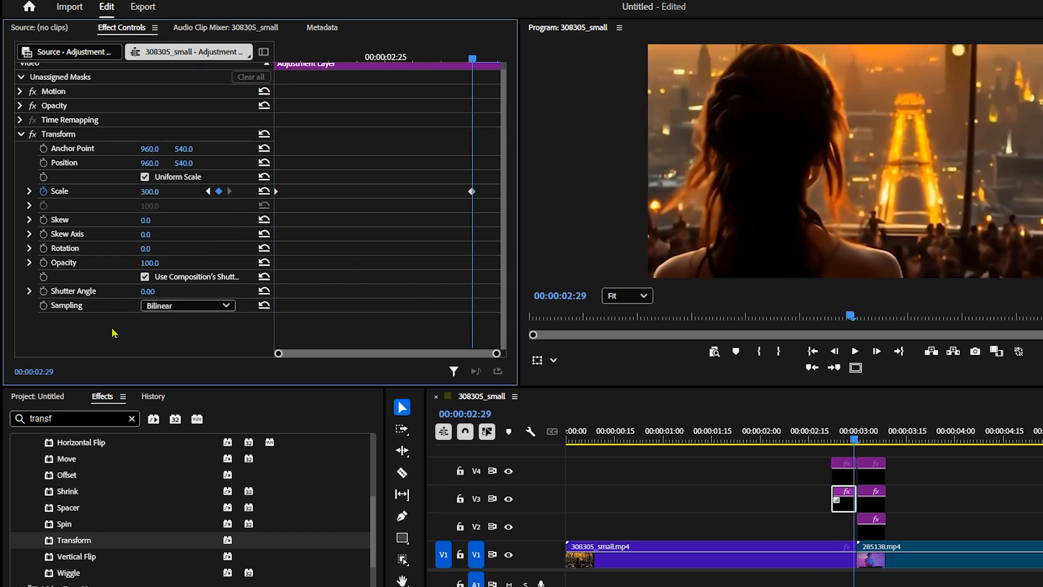
left_click(152, 294)
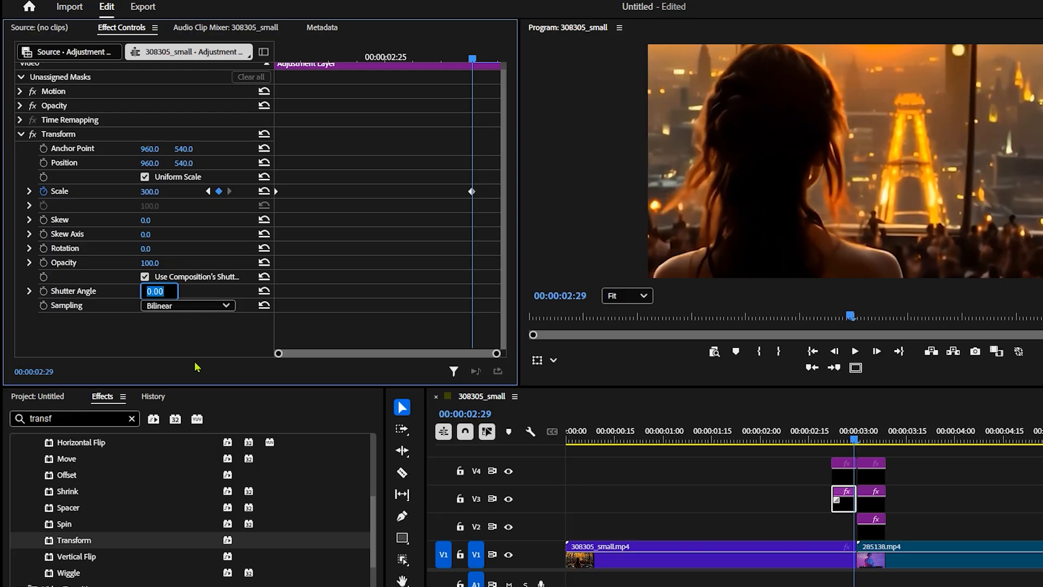
type("360")
key("Return")
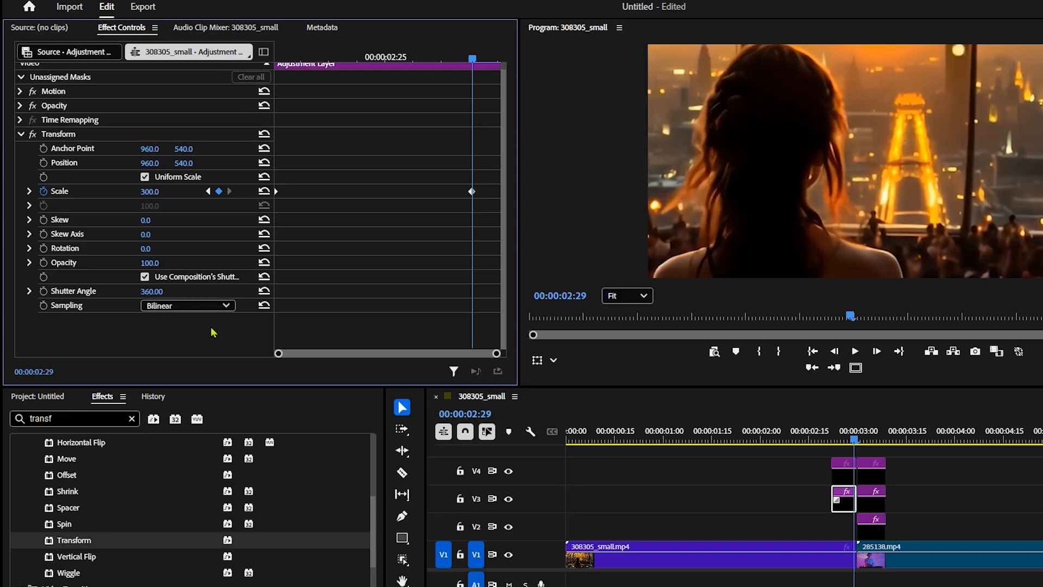
left_click(145, 276)
Keyframe the Transform Rotation from 0 at 00:00:02:22 to 45° at 00:00:02:29
left_click_drag(474, 61, 278, 128)
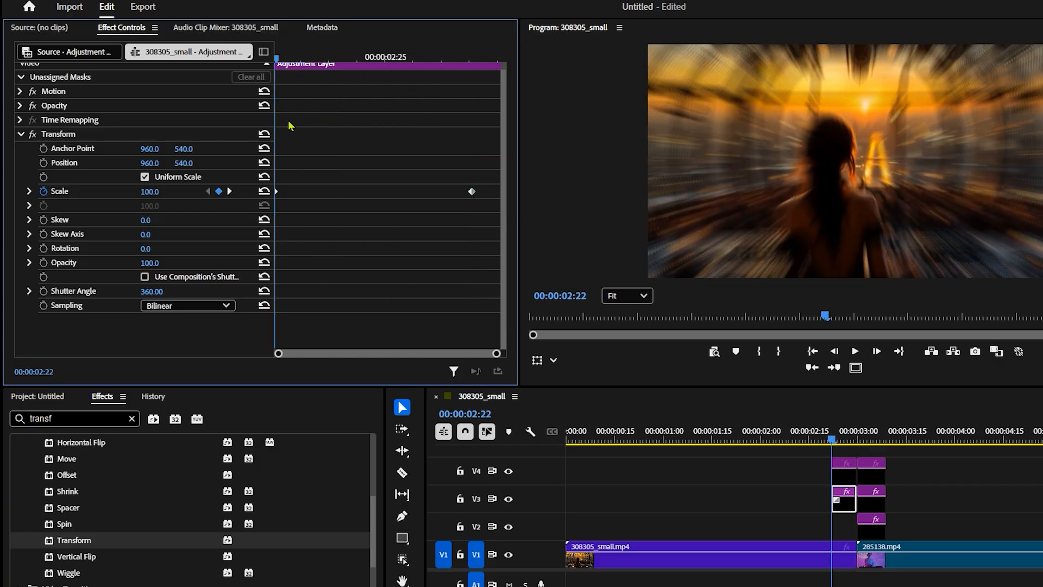
left_click(29, 250)
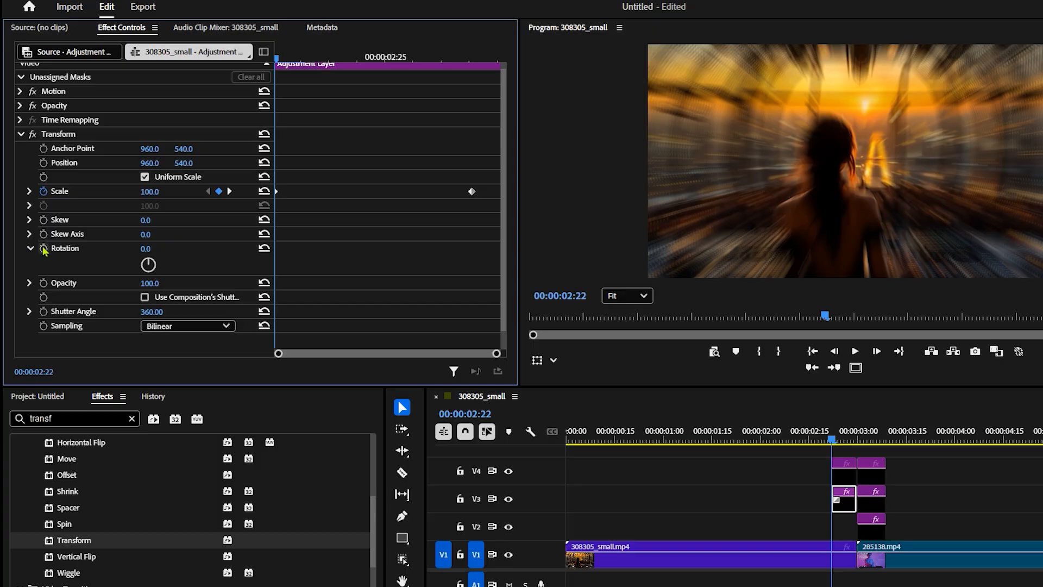
left_click(43, 248)
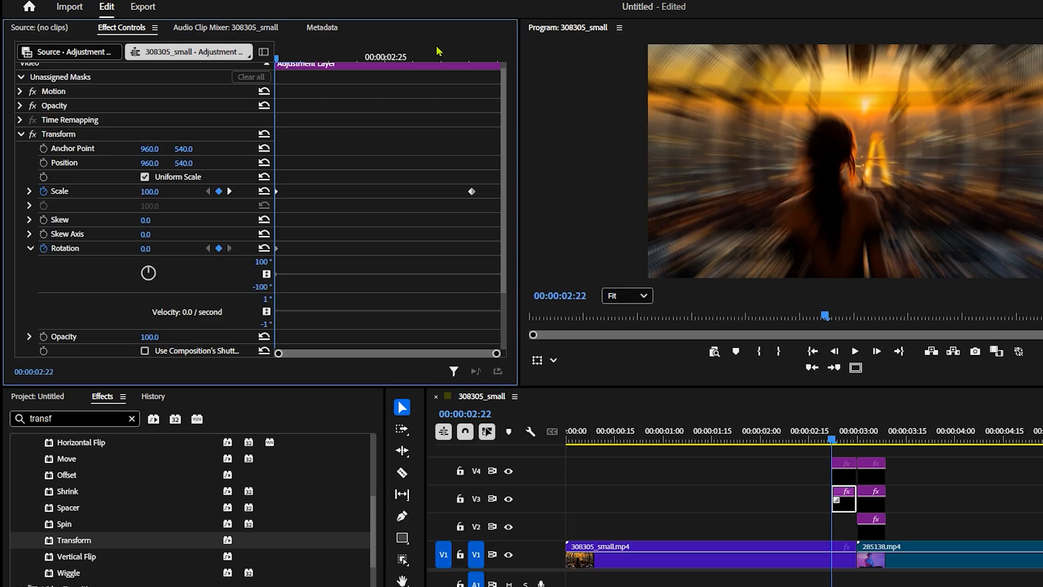
left_click(473, 57)
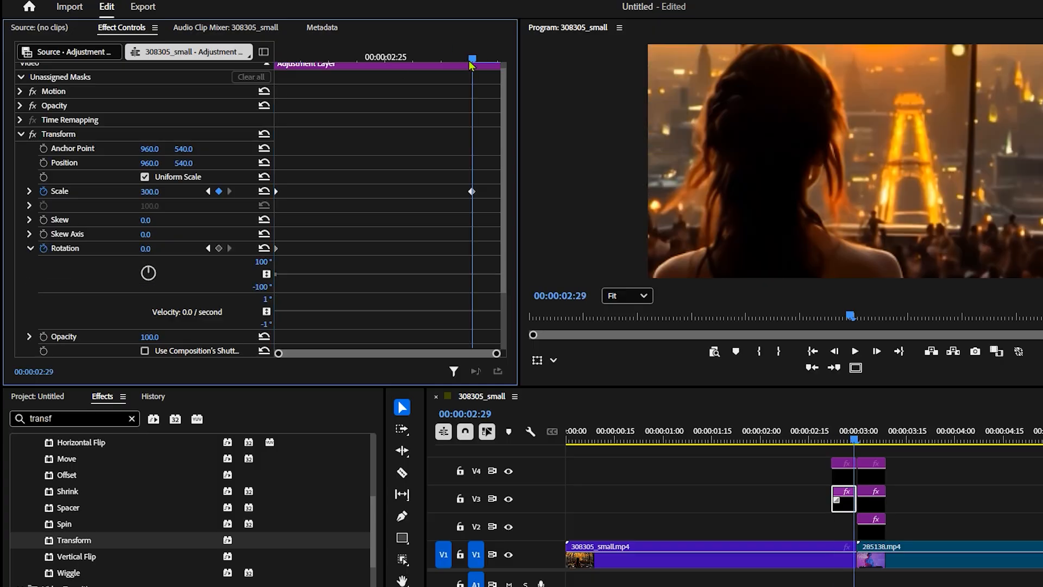
left_click(149, 249)
type("45")
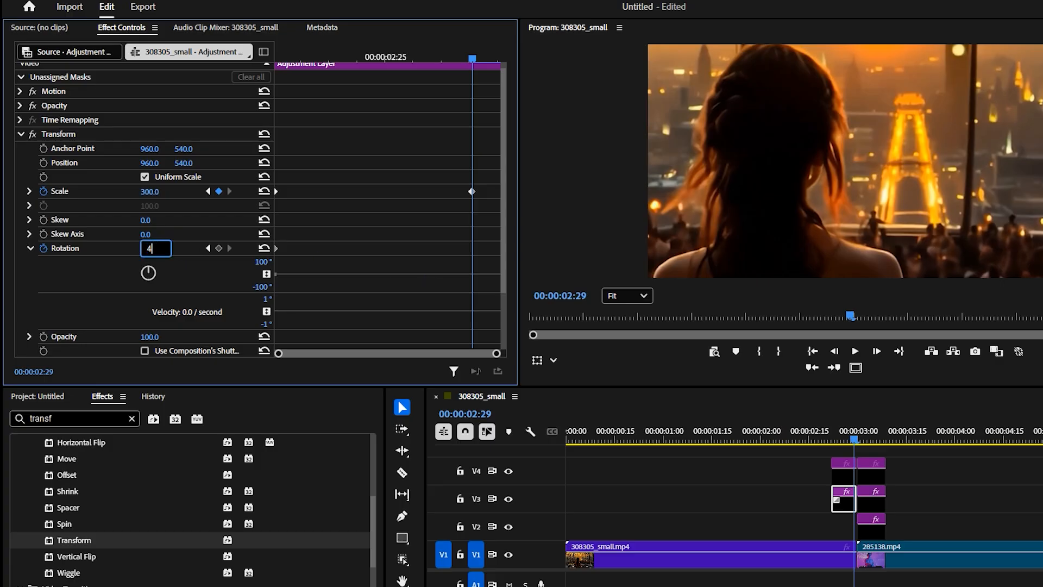
key("Return")
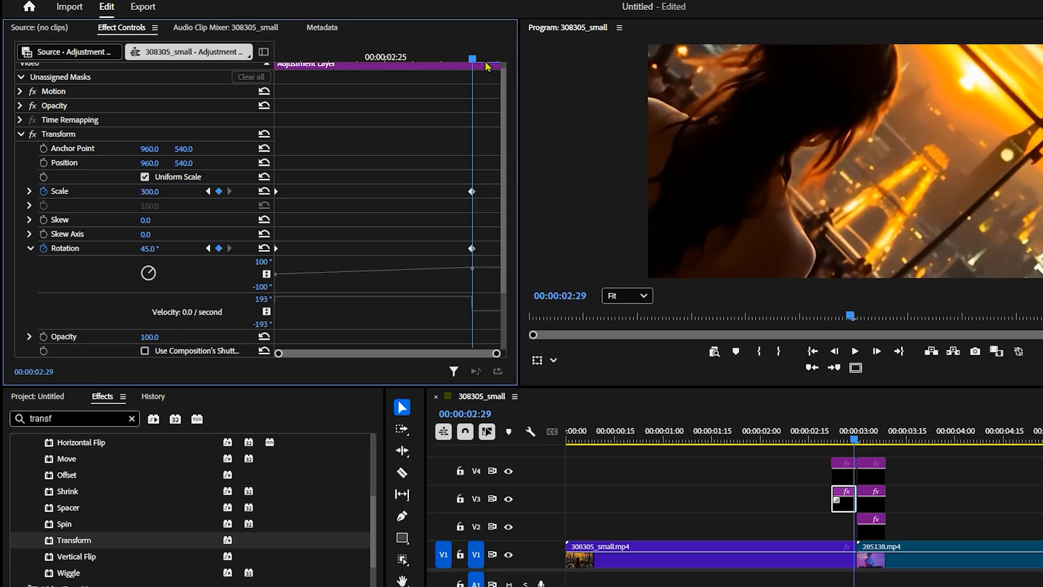
Smooth all the Scale and Rotation keyframes with Bezier interpolation
left_click_drag(474, 58, 465, 151)
left_click_drag(490, 177, 223, 251)
right_click(473, 252)
left_click(521, 357)
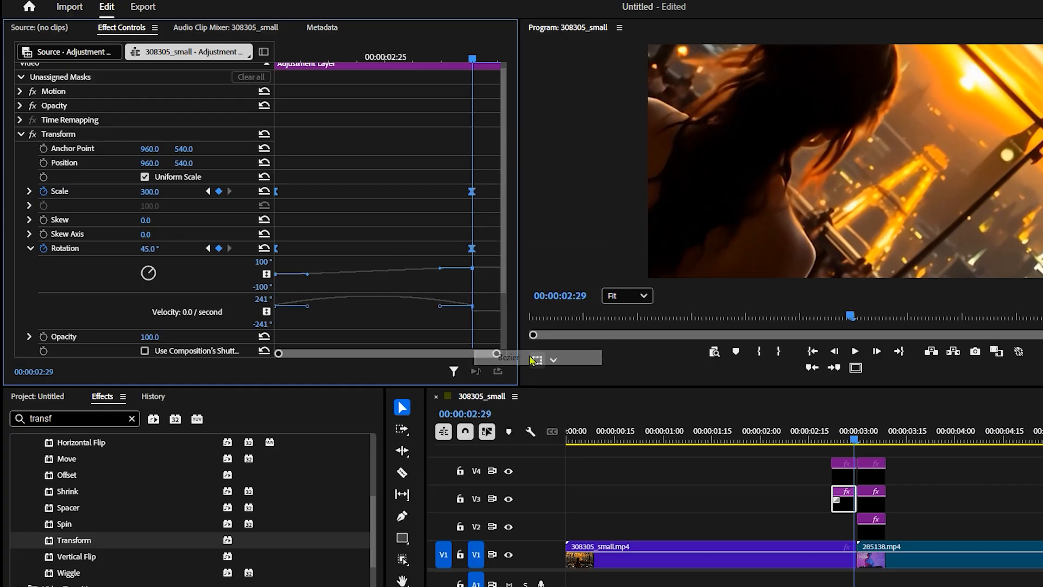
Reshape the Transform Rotation curve of the V3 adjustment layer before the cut so the rotation accelerates into the 00:00:02:29 keyframe
left_click(215, 296)
left_click_drag(522, 299, 717, 319)
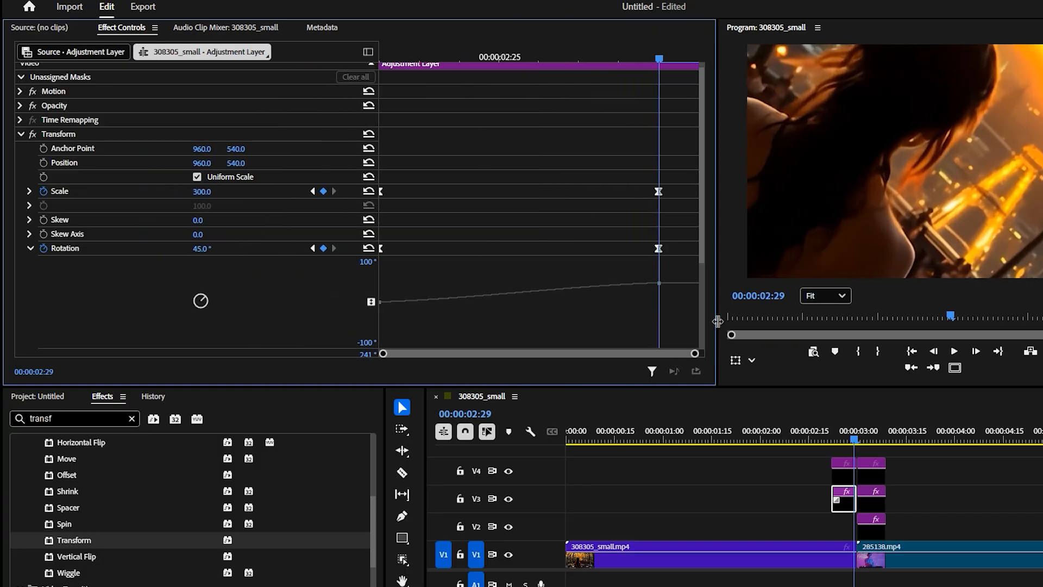
left_click_drag(376, 296, 470, 347)
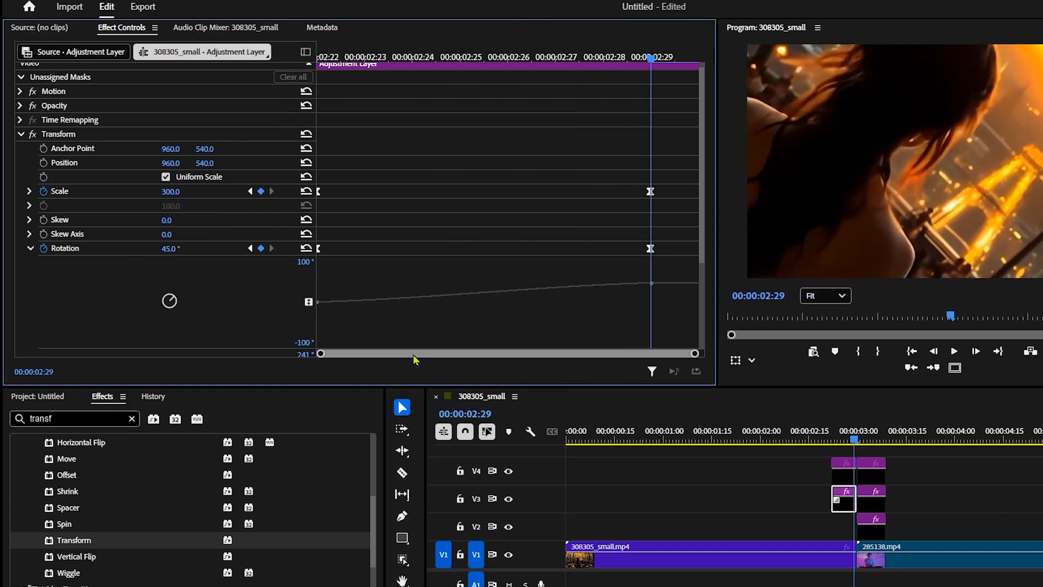
scroll(660, 248, "down", 1)
left_click(651, 223)
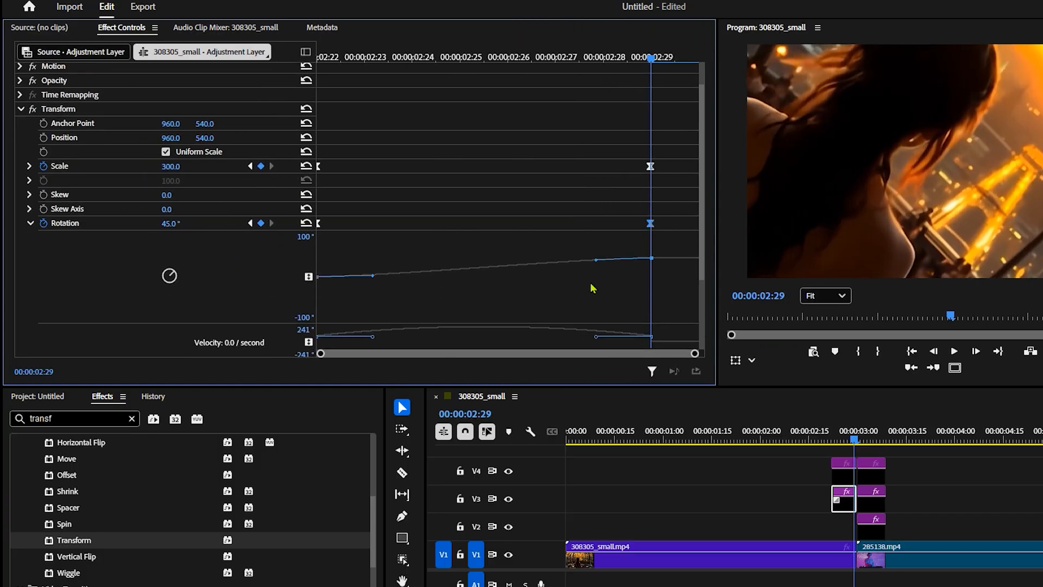
left_click_drag(571, 343, 570, 343)
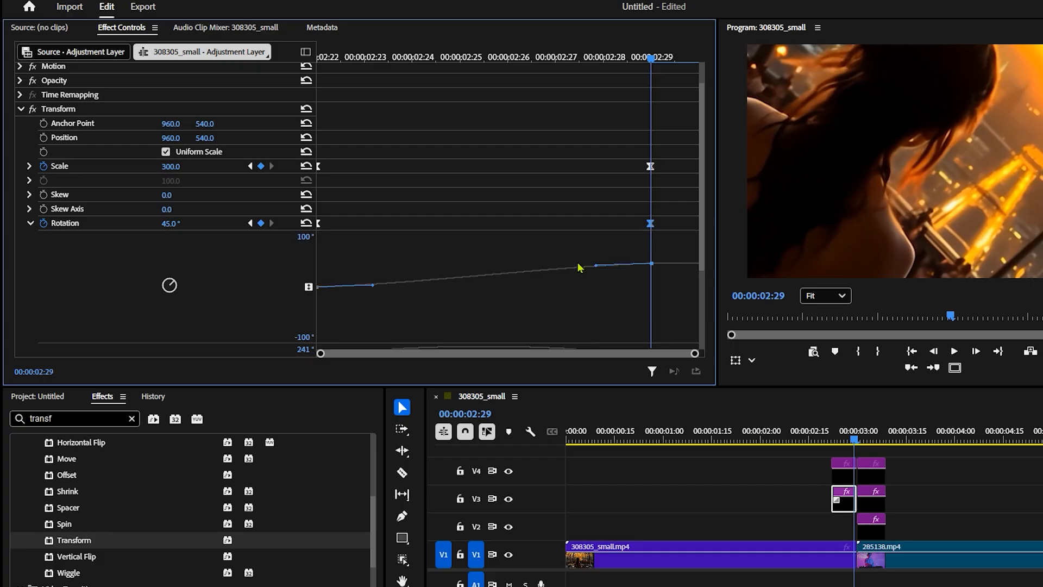
left_click_drag(596, 265, 617, 270)
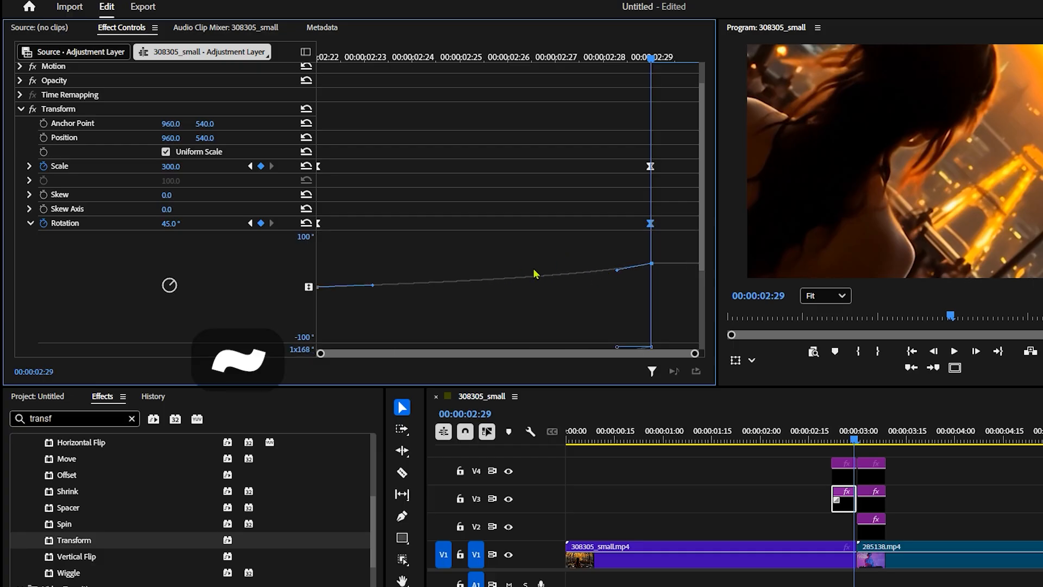
key("grave")
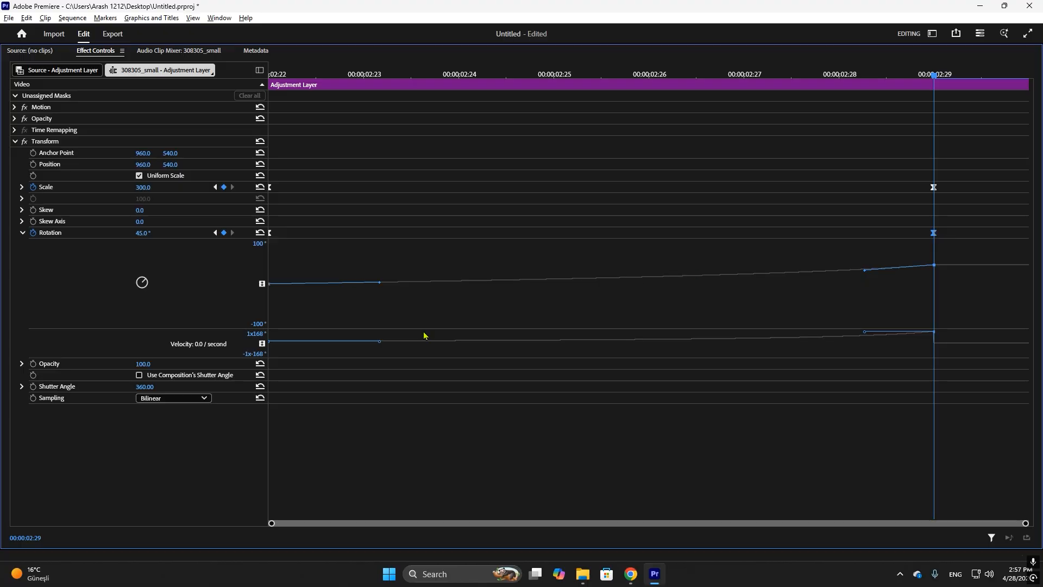
left_click_drag(425, 335, 418, 433)
left_click_drag(854, 314, 882, 308)
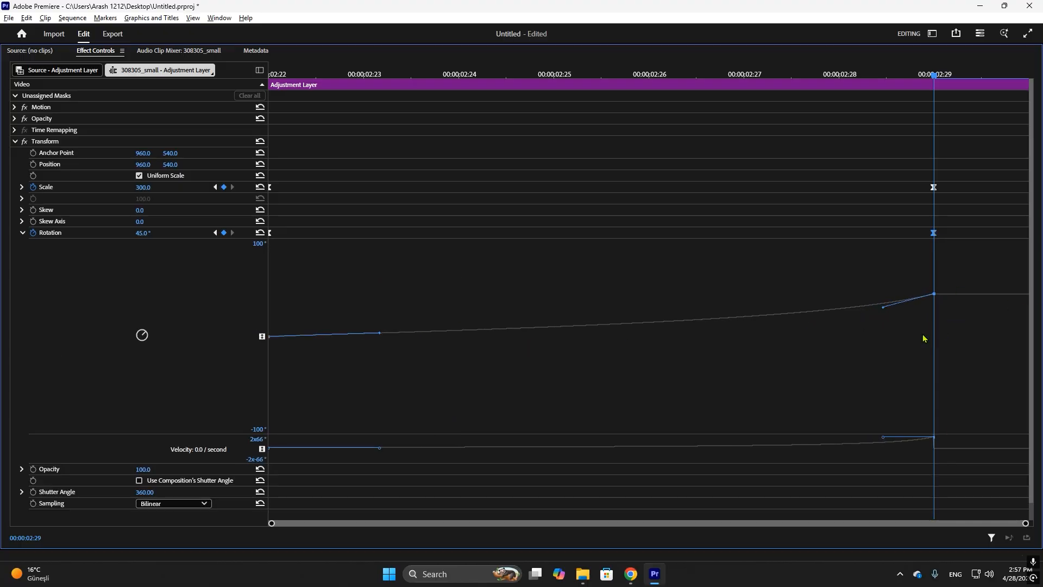
left_click(893, 312)
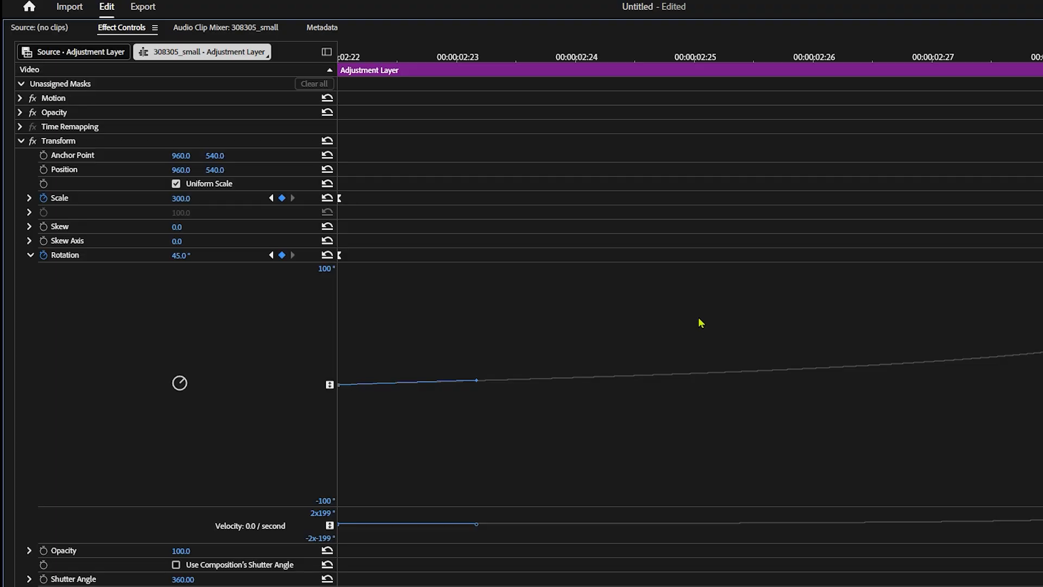
key("grave")
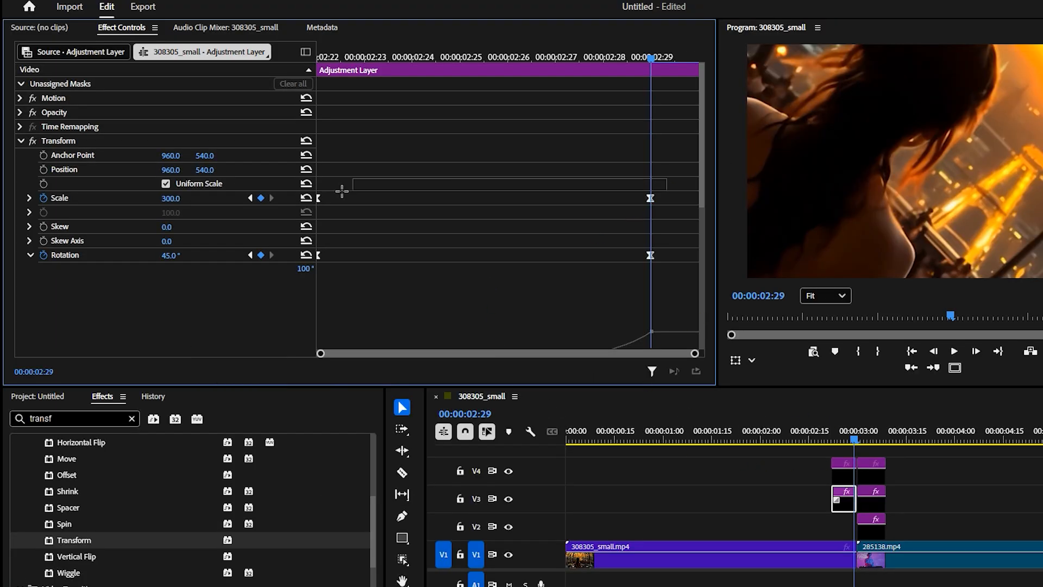
Reshape the Transform Scale curve on the same layer so the zoom starts slowly and accelerates into the 00:00:02:29 keyframe
left_click(29, 198)
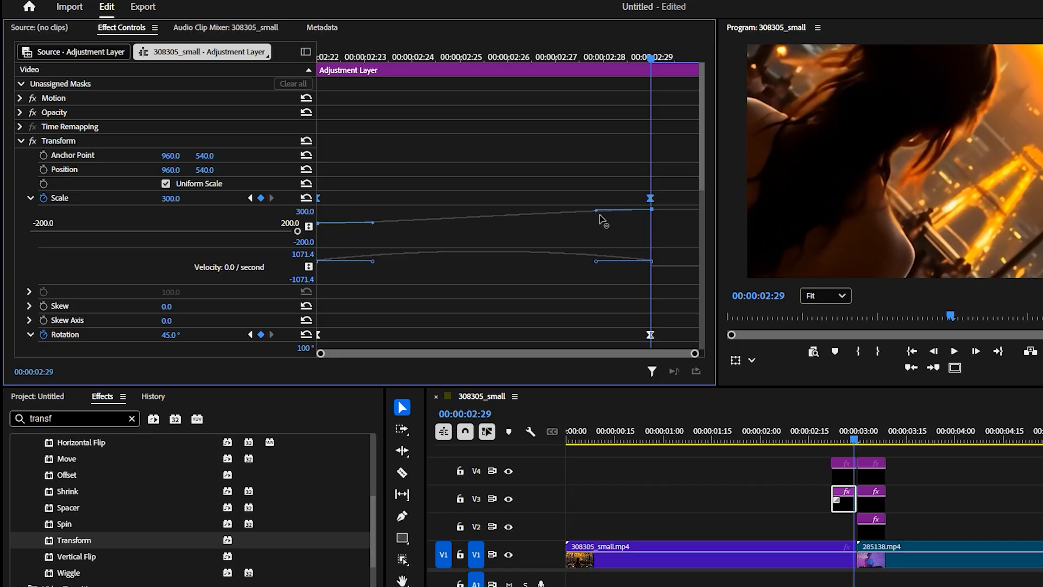
left_click_drag(596, 210, 606, 216)
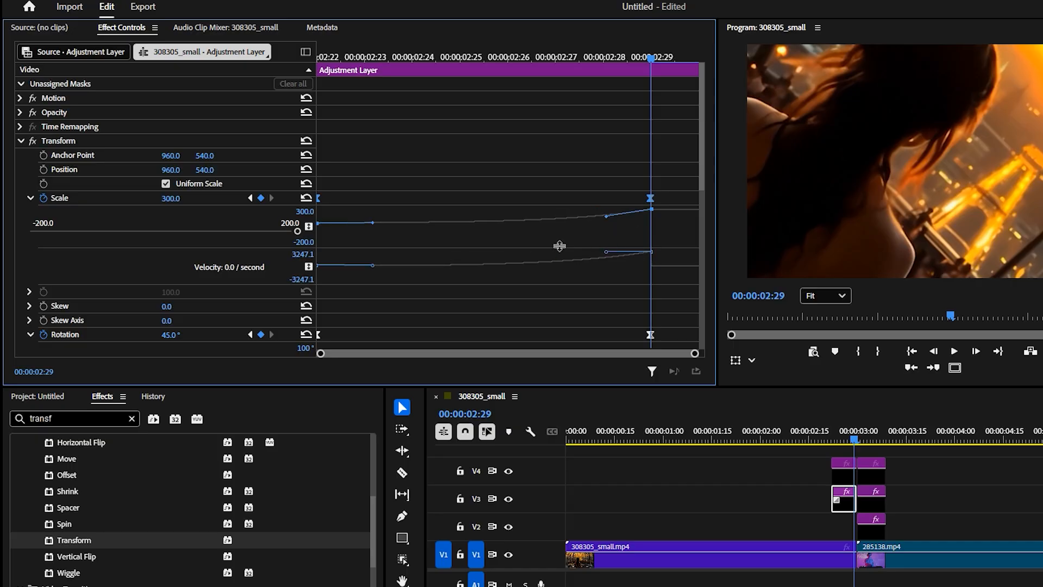
left_click_drag(559, 248, 559, 338)
left_click_drag(607, 234, 623, 230)
left_click_drag(373, 255, 391, 260)
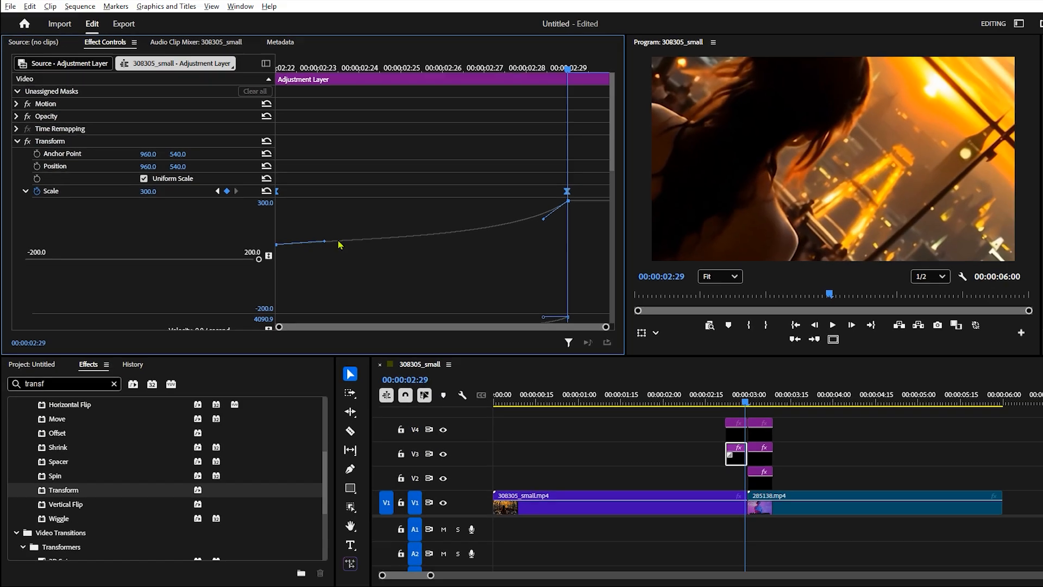
Play back the transition and check the eased zoom and rotation from the start of the V3 adjustment layer before the cut
left_click(822, 433)
key("space")
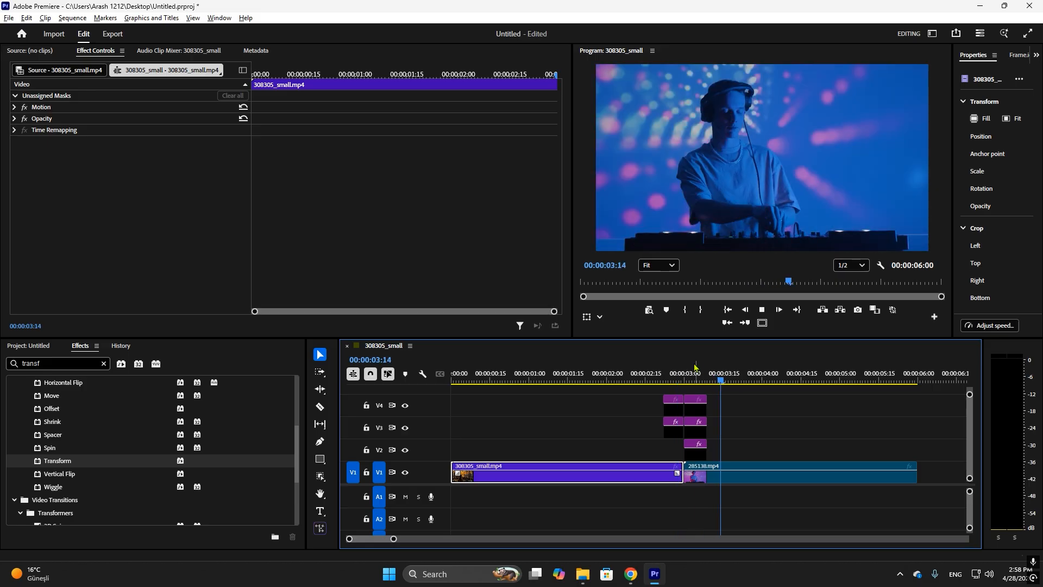
left_click(663, 371)
left_click(664, 373)
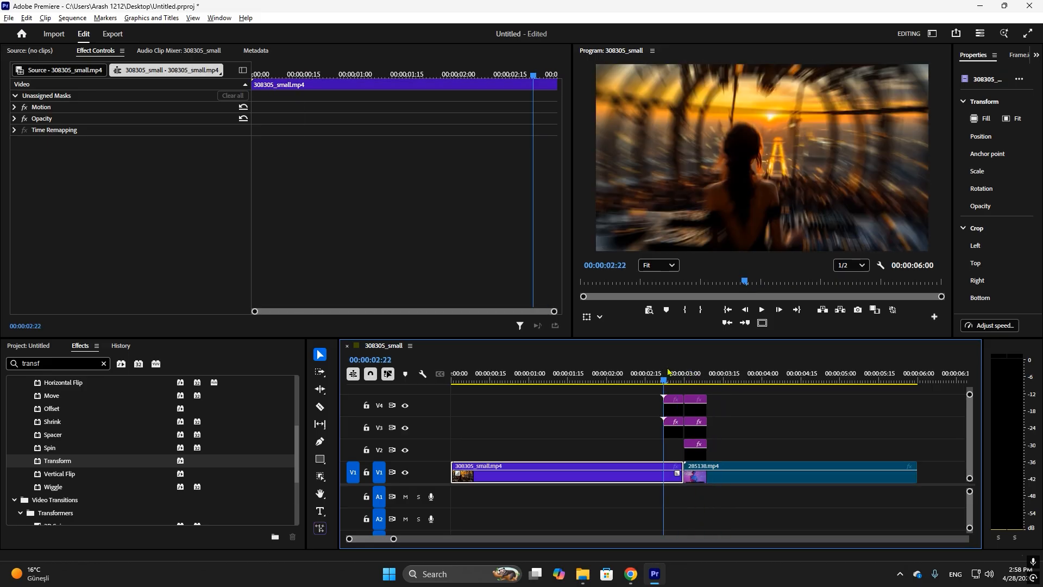
left_click(673, 428)
left_click_drag(273, 72, 405, 96)
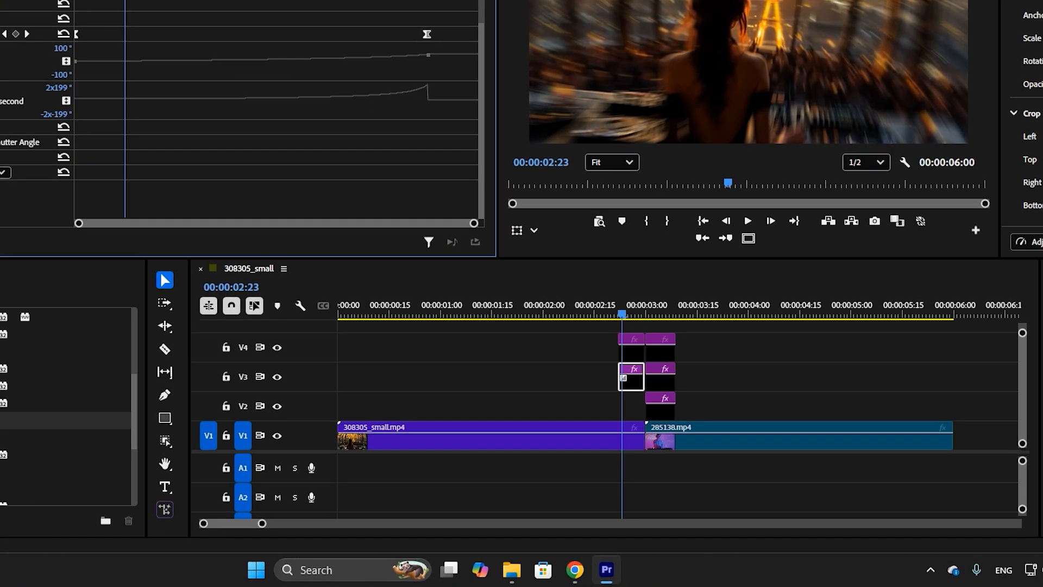
On the V3 adjustment layer after the cut, set the Transform's Shutter Angle to 360 and disable the composition's shutter angle
left_click(660, 381)
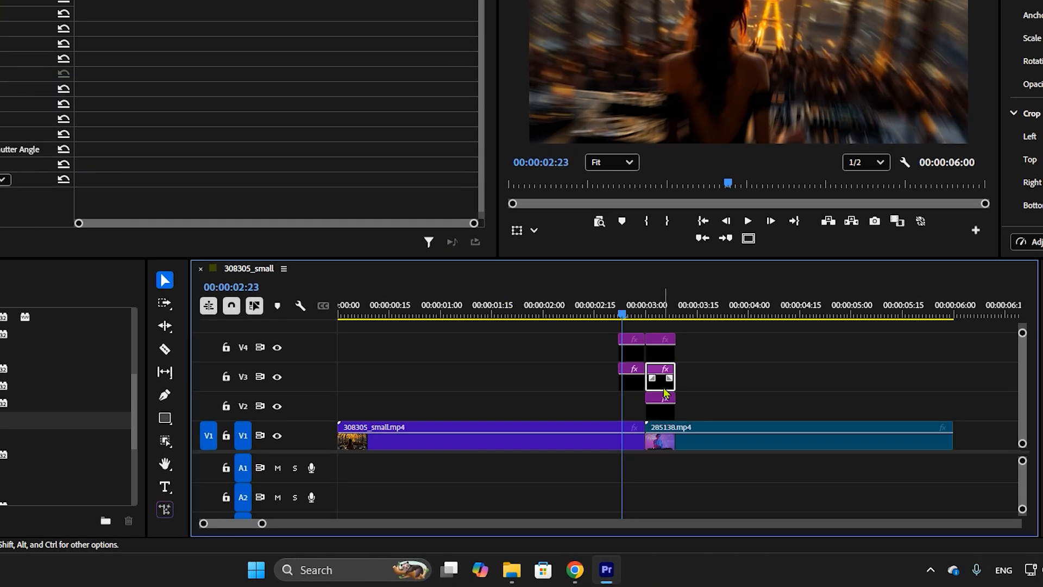
left_click(641, 300)
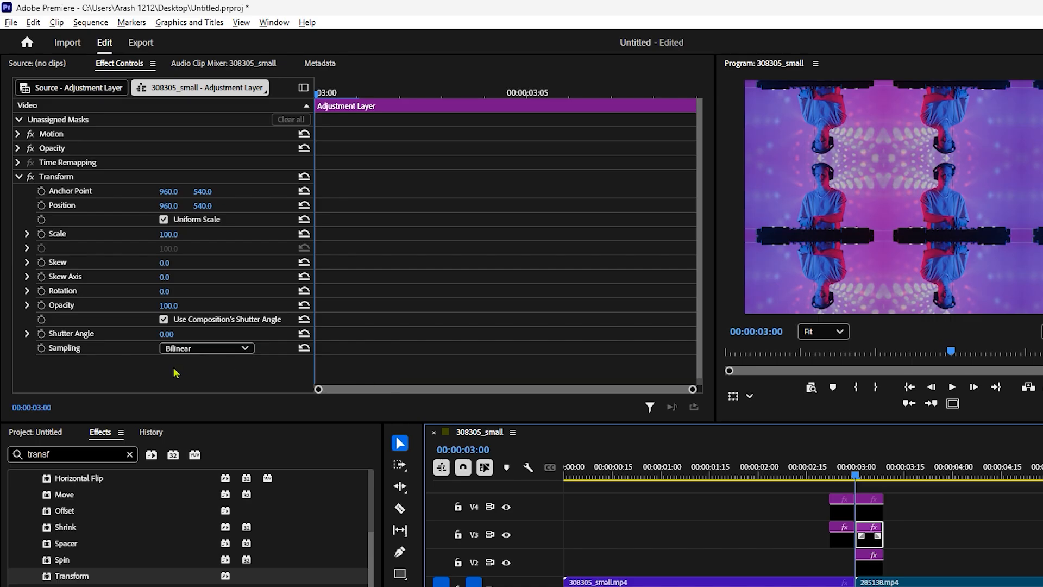
left_click_drag(172, 335, 174, 335)
left_click(170, 334)
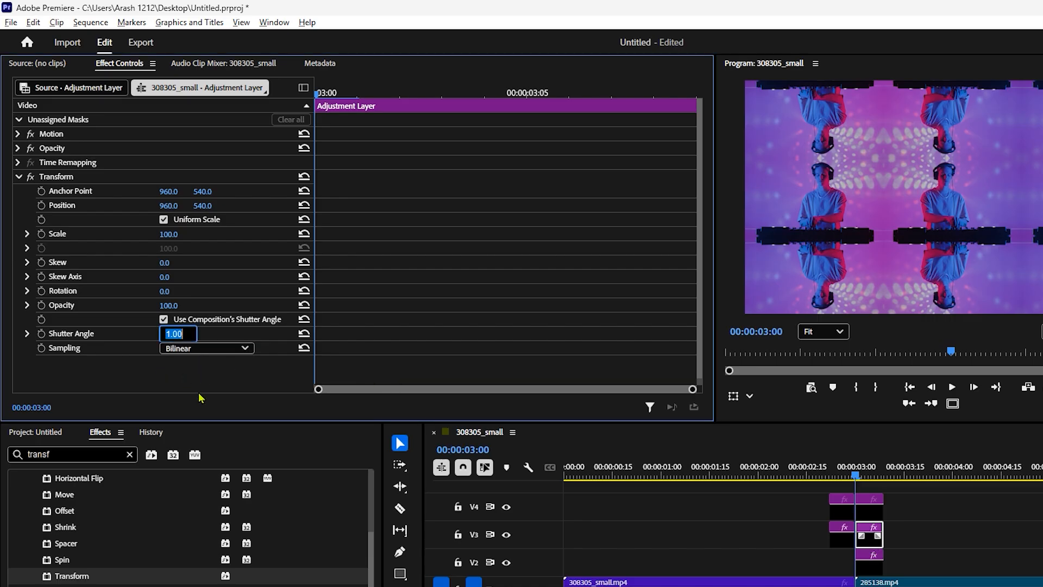
type("360")
key("Return")
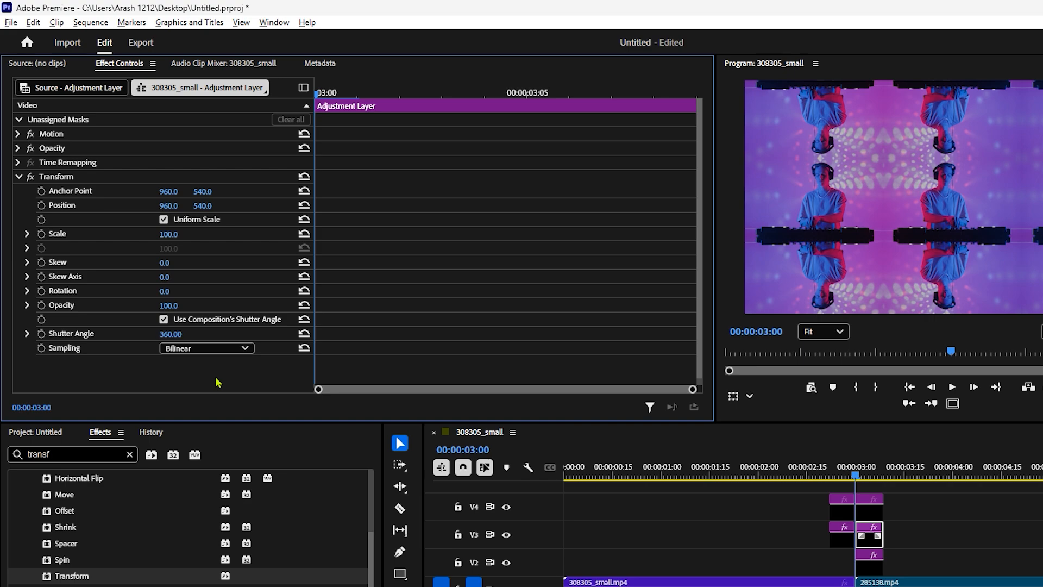
left_click(163, 319)
Keyframe the Transform Scale of the V3 adjustment layer after the cut from 100 at 00:00:03:00 to 300 at 00:00:03:08
left_click(42, 233)
left_click(667, 96)
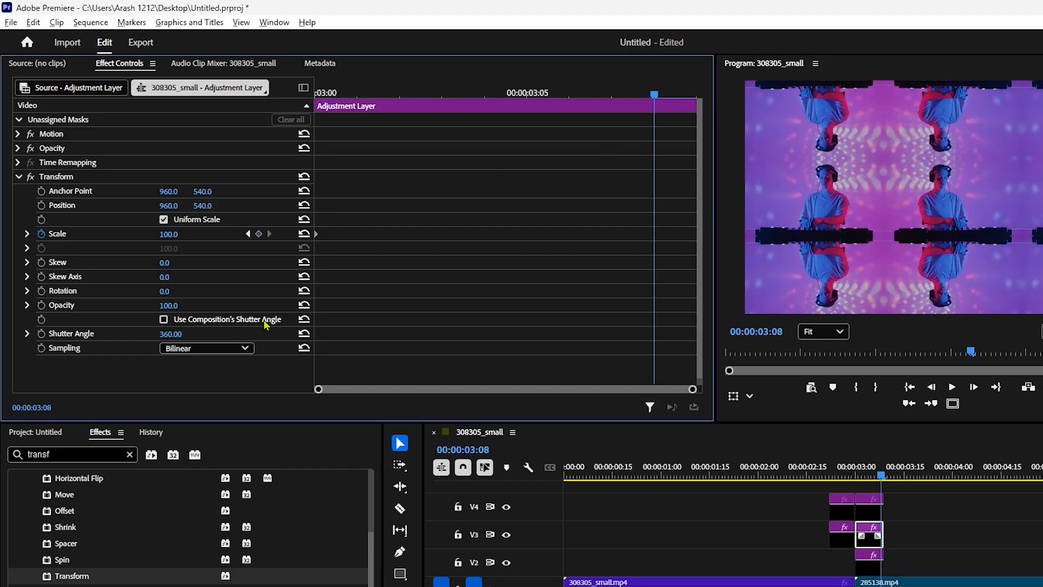
left_click(173, 234)
type("300")
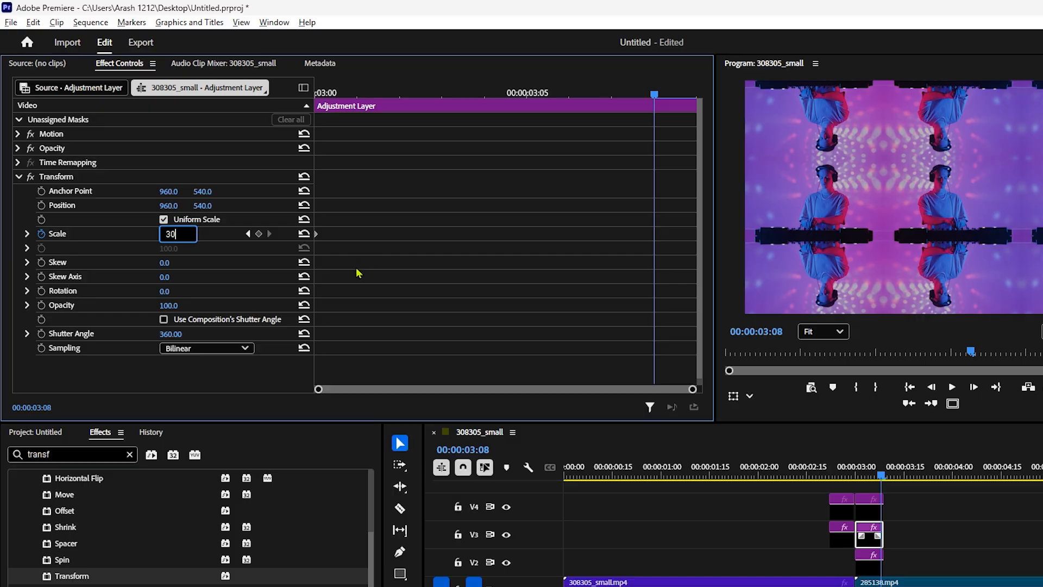
key("Return")
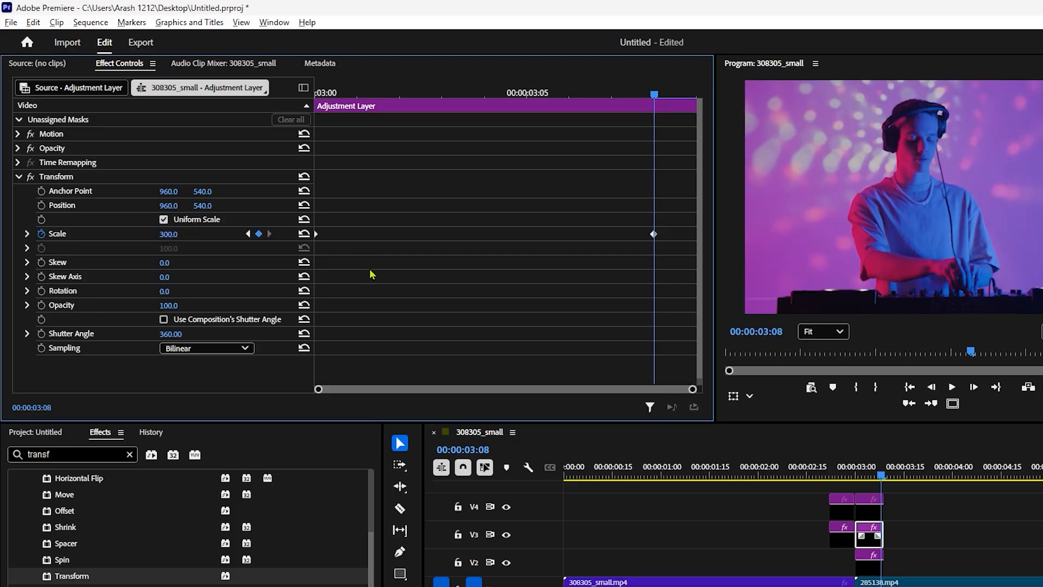
Keyframe the Transform Rotation of this layer from -55° at 00:00:03:00 to 0 at 00:00:03:08
left_click(41, 291)
key("Up")
left_click(259, 290)
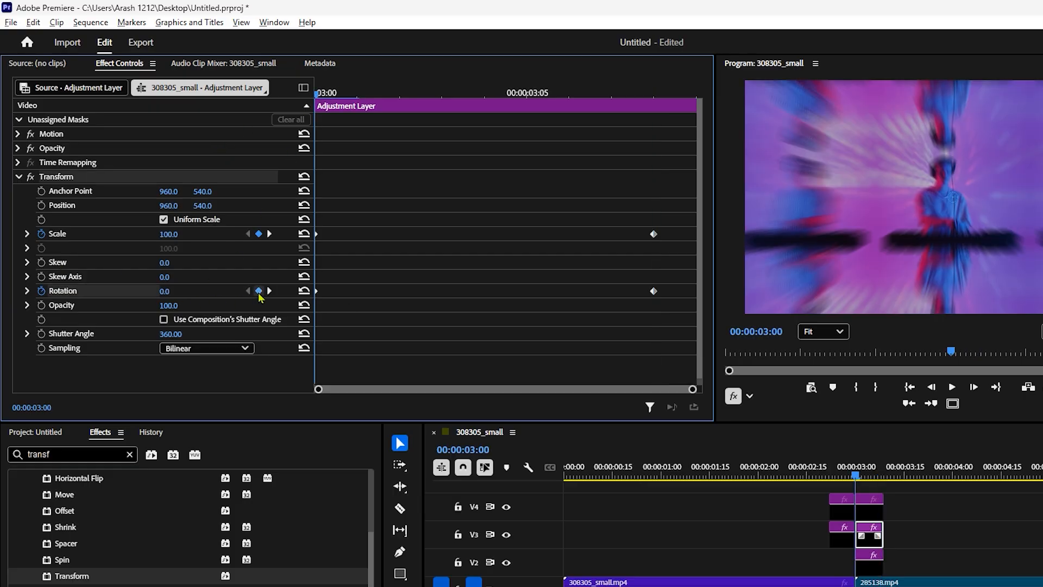
left_click(171, 292)
type("-55")
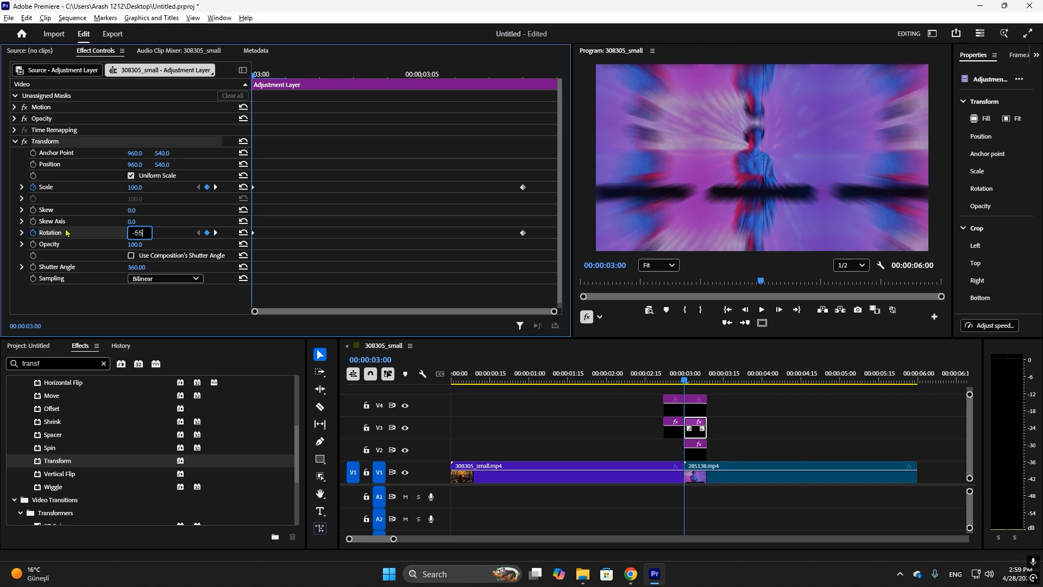
key("Return")
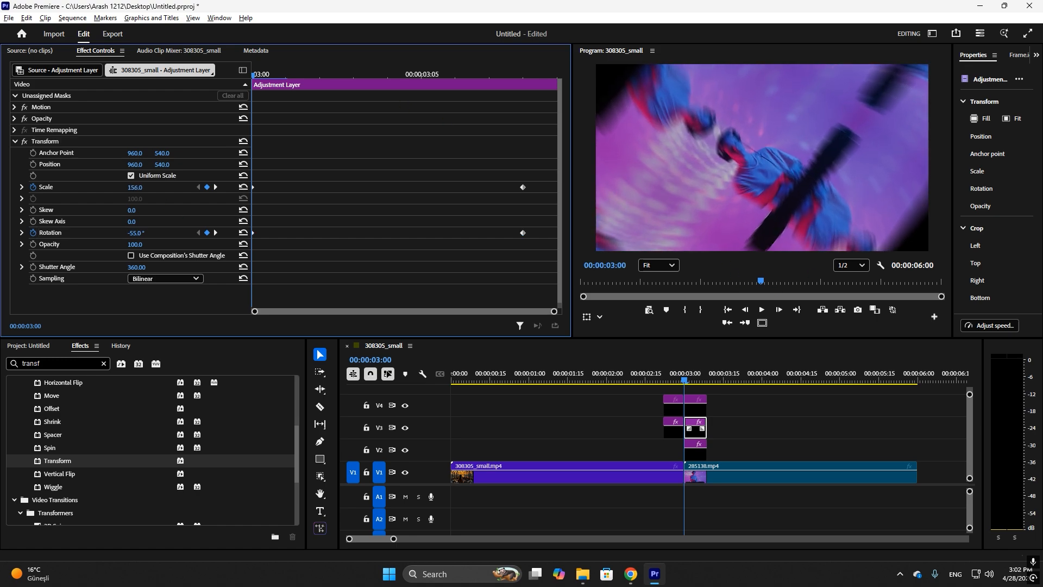
Set the Transform Scale keyframe at 00:00:03:00 to 150
left_click_drag(136, 187, 129, 188)
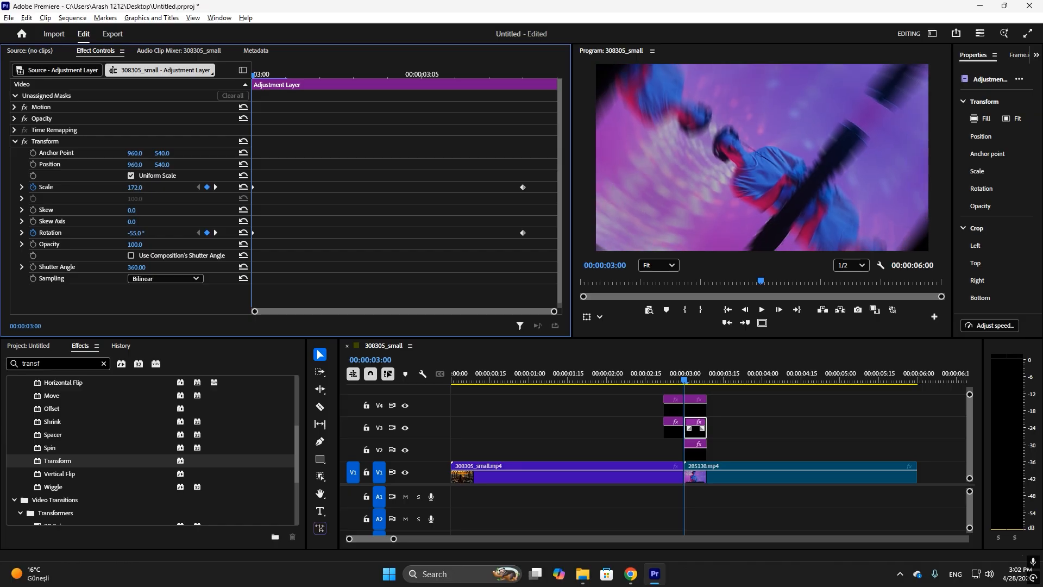
left_click(136, 188)
type("150")
key("Return")
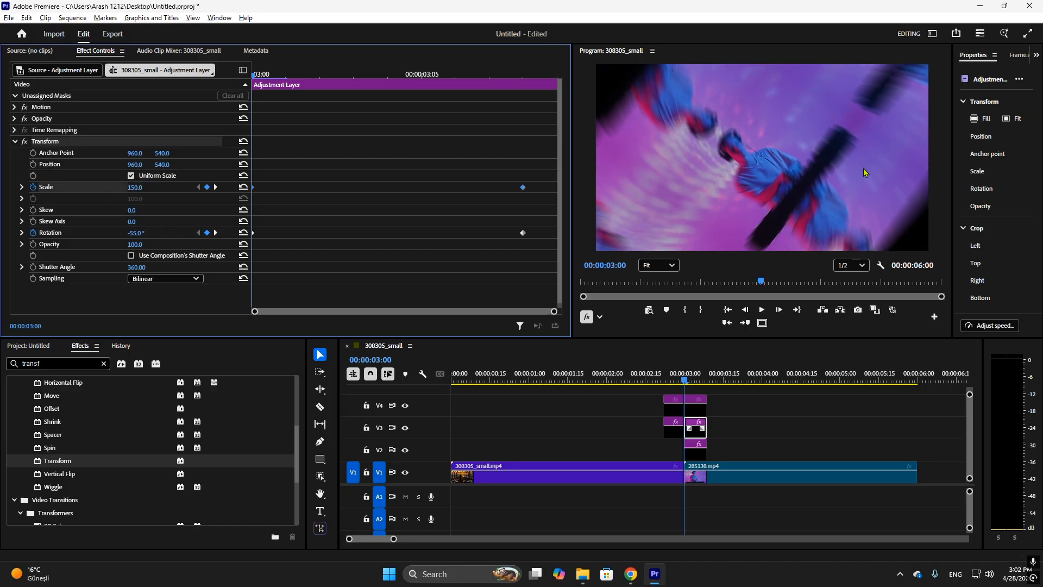
Play back the transition across the cut and return to 00:00:03:00
left_click(669, 375)
key("space")
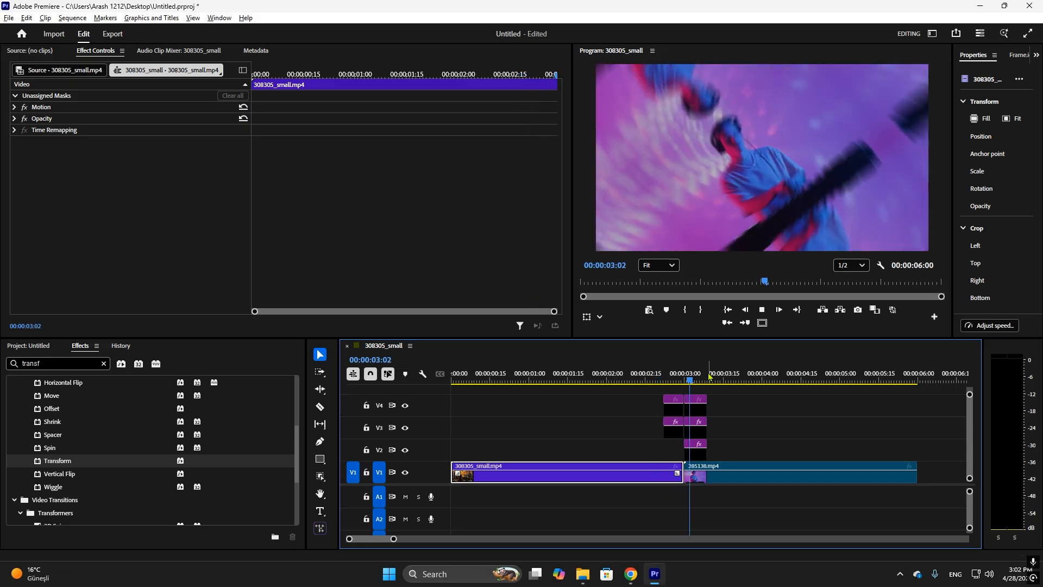
key("Up")
Apply Bezier interpolation to all Scale and Rotation keyframes of the V3 adjustment layer after the cut
left_click(694, 425)
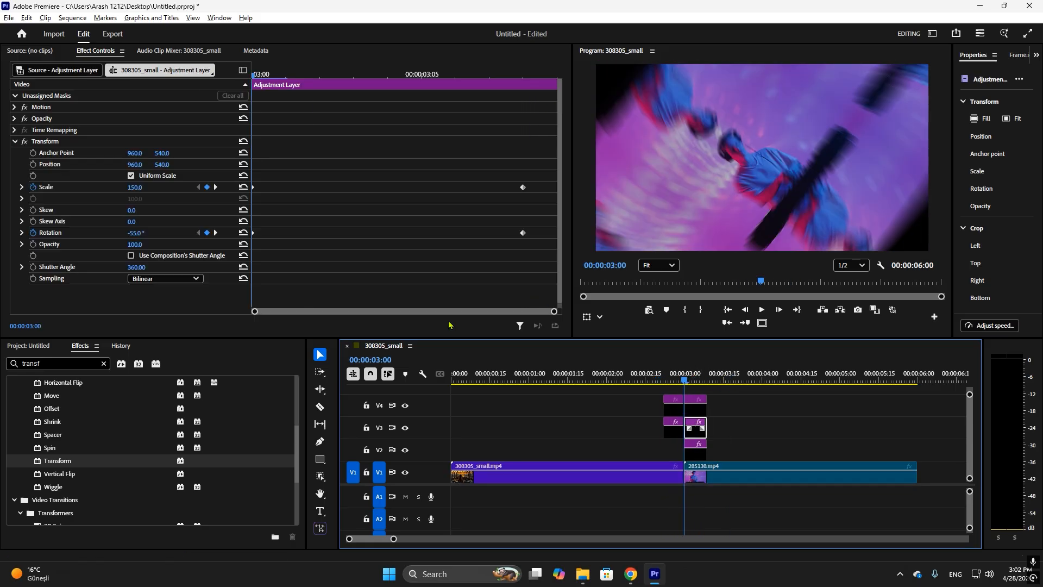
right_click(522, 232)
left_click_drag(532, 177, 241, 259)
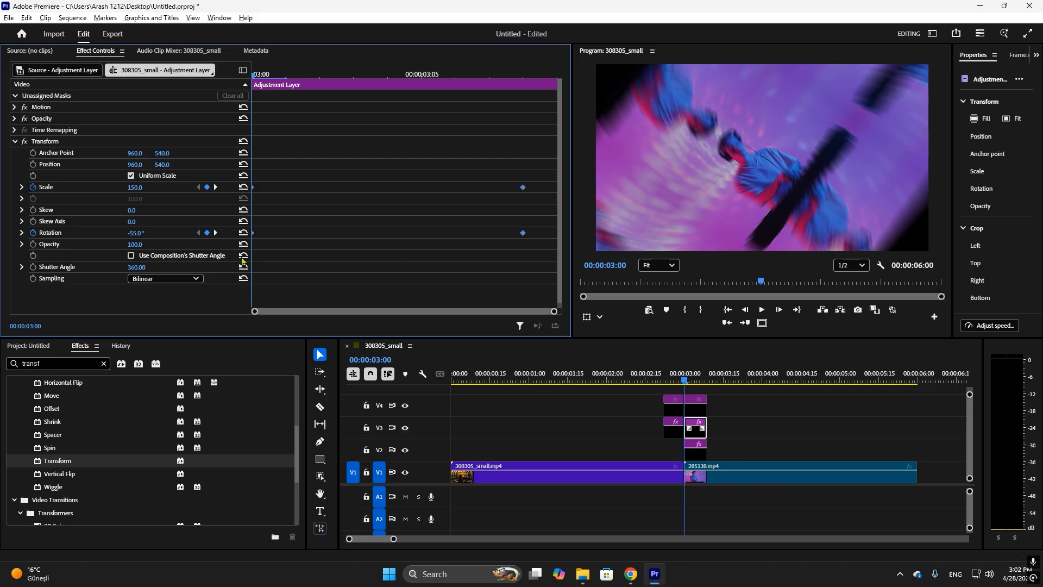
right_click(522, 233)
left_click(552, 323)
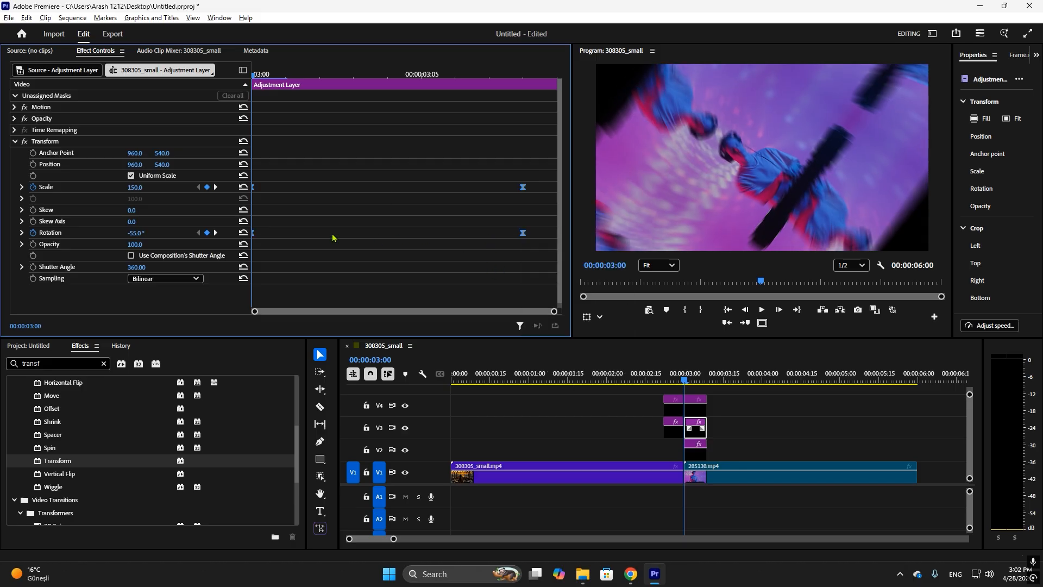
Reshape the Rotation curve after the cut so the rotation starts fast at 00:00:03:00 and eases out toward 00:00:03:08
left_click(21, 233)
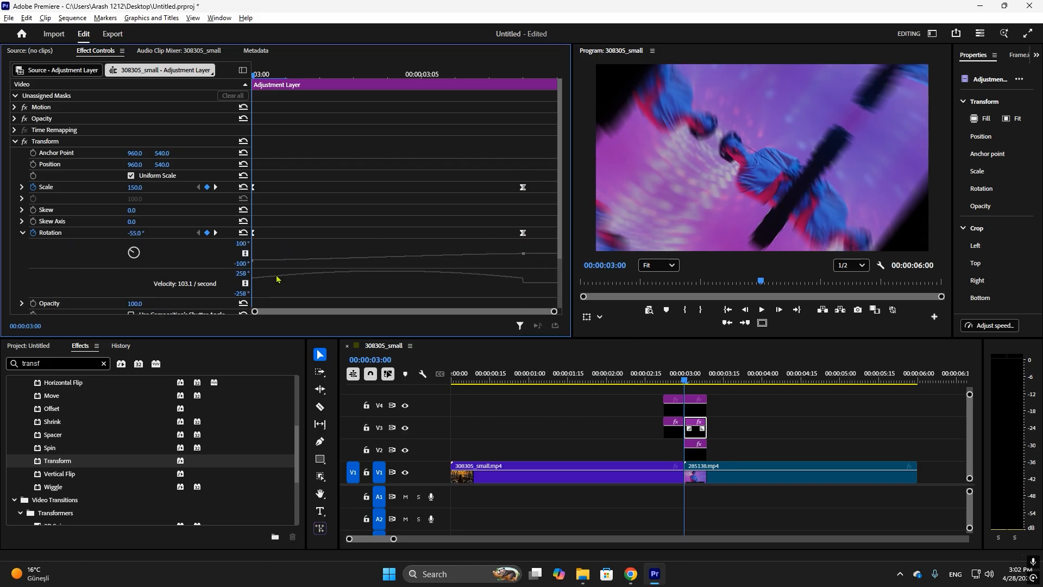
left_click(521, 233)
left_click_drag(433, 268, 424, 344)
scroll(434, 293, "down", 3)
scroll(424, 293, "up", 2)
left_click_drag(298, 279, 274, 273)
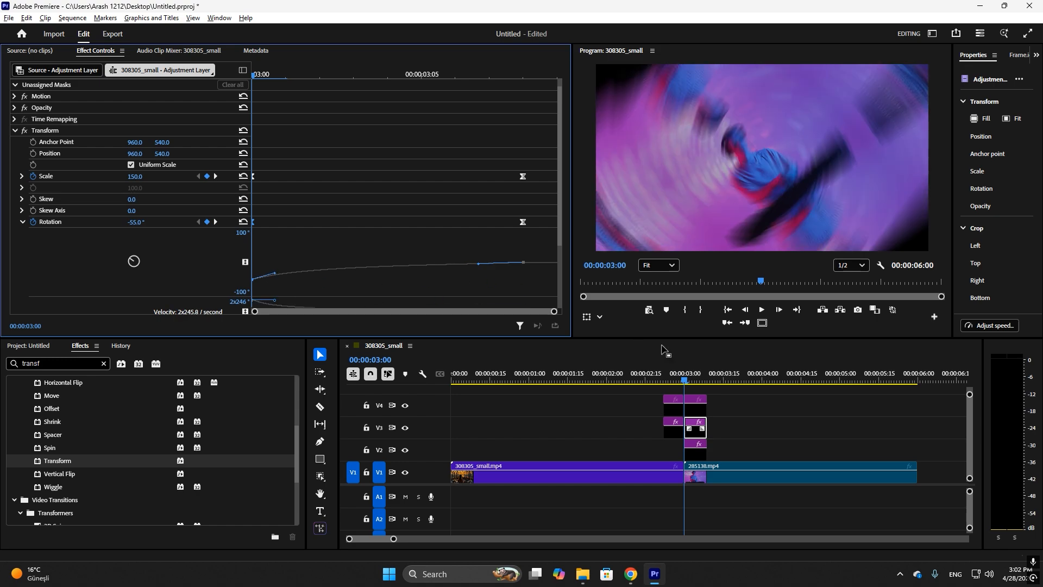
Reshape the Scale curve after the cut so the zoom starts fast and eases out, and play back the transition
left_click(23, 176)
left_click_drag(357, 215, 353, 307)
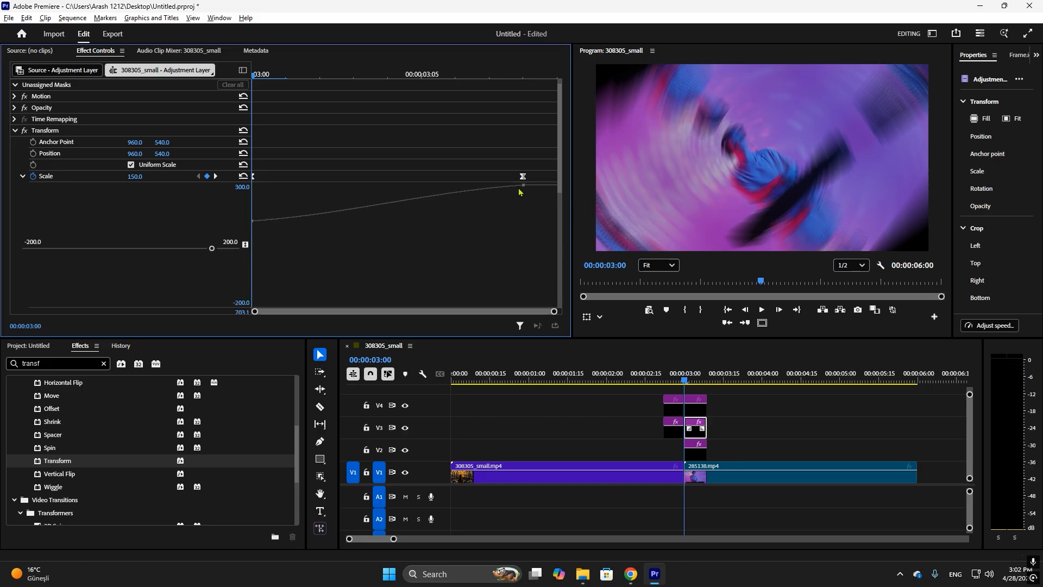
left_click(525, 177)
left_click_drag(297, 217, 272, 204)
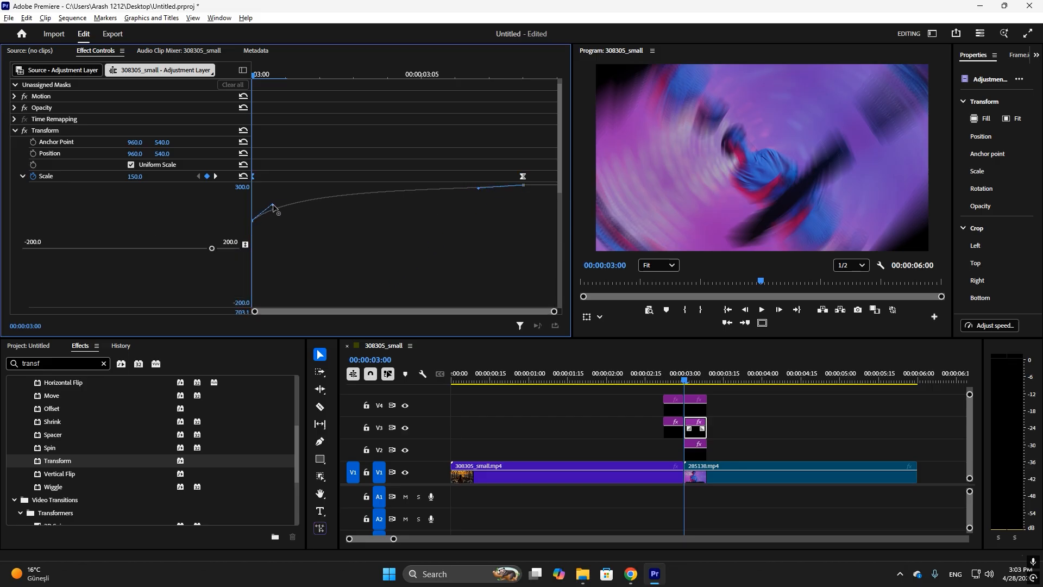
left_click(650, 370)
key("space")
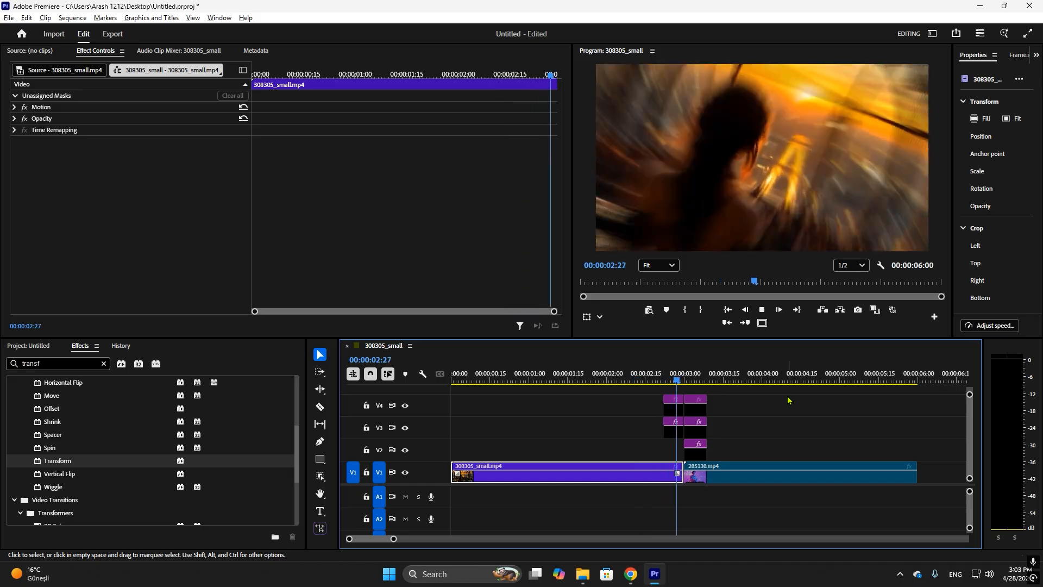
Play back the transition across the cut and place the playhead at 00:00:03:00
left_click(650, 372)
key("space")
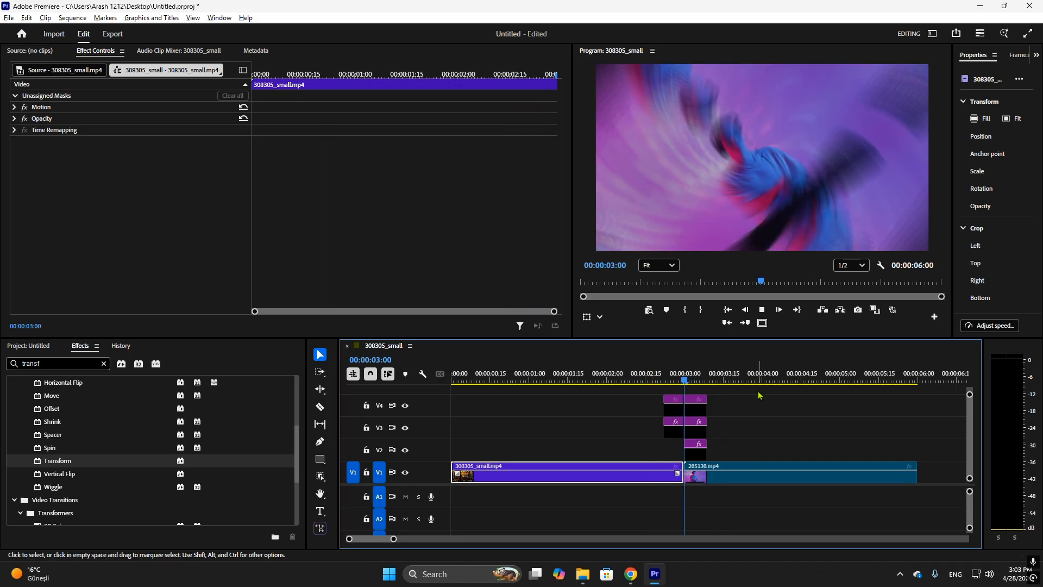
key("space")
left_click(685, 375)
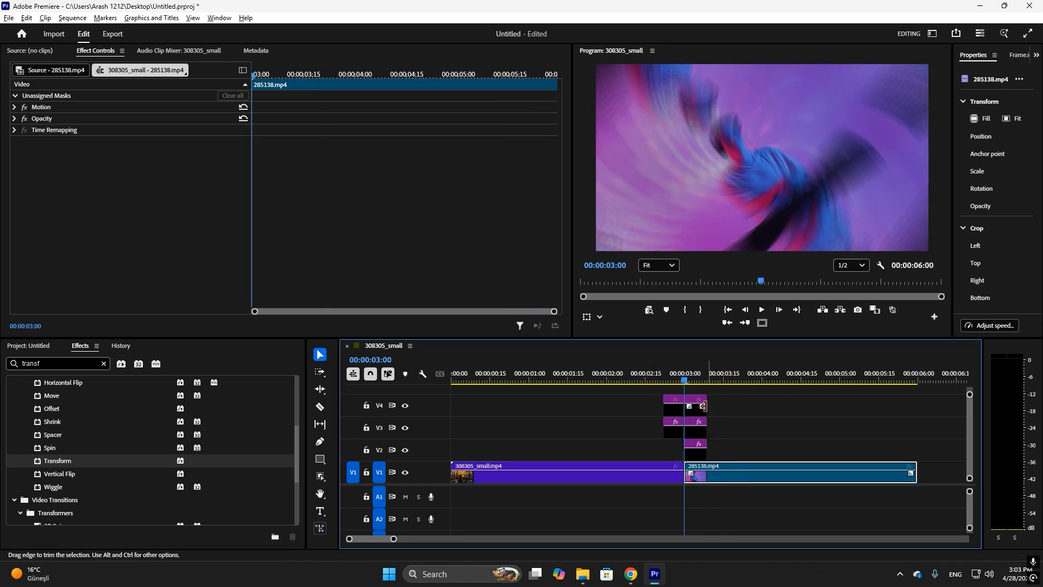
Apply the Twirl effect to the V3 adjustment layer before the cut and move it above Transform in the effect order
left_click(678, 404)
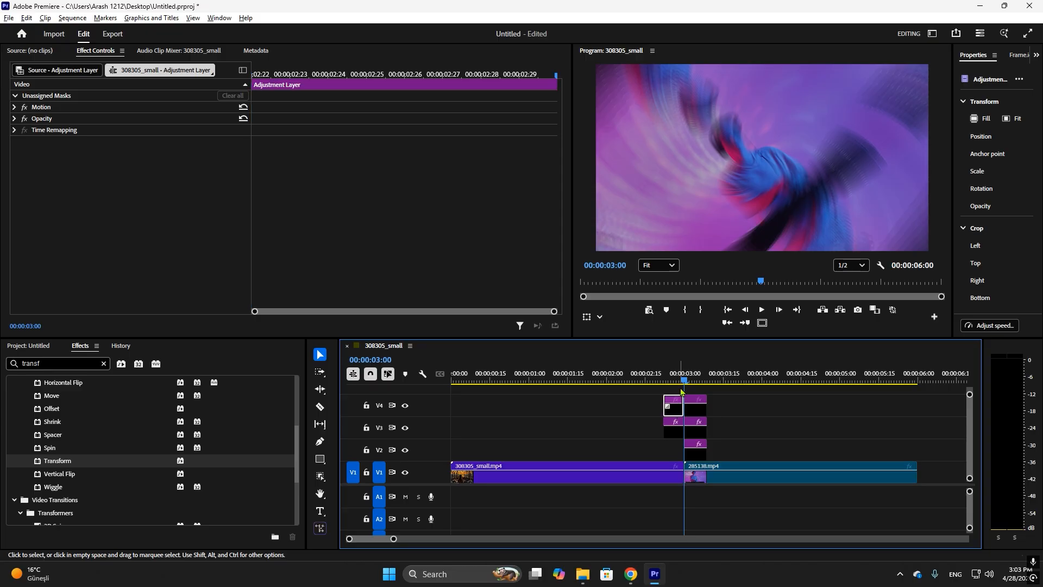
left_click_drag(685, 380, 664, 382)
left_click(677, 407)
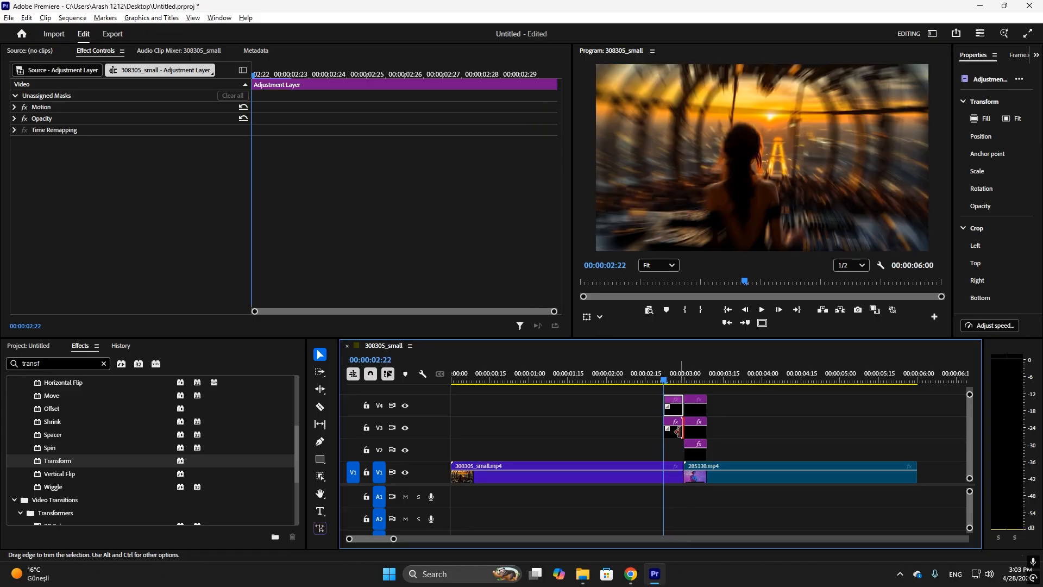
left_click(677, 432)
left_click(677, 433)
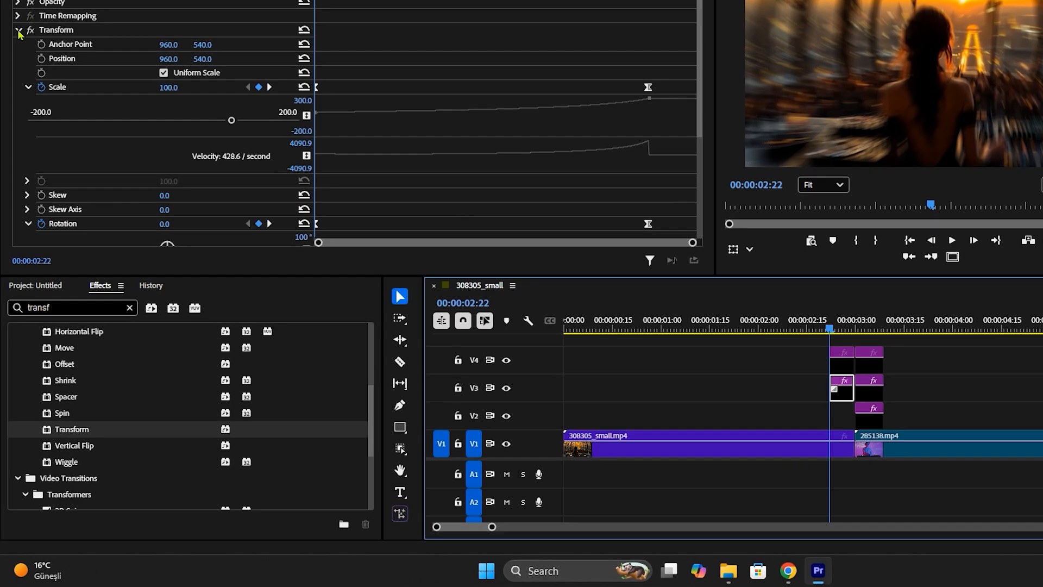
left_click(19, 31)
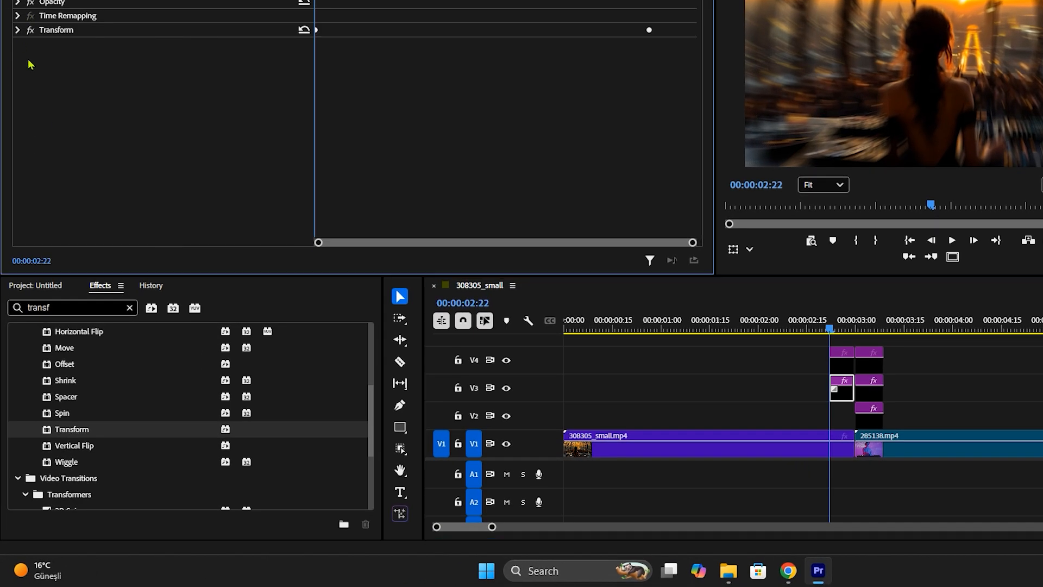
left_click(129, 308)
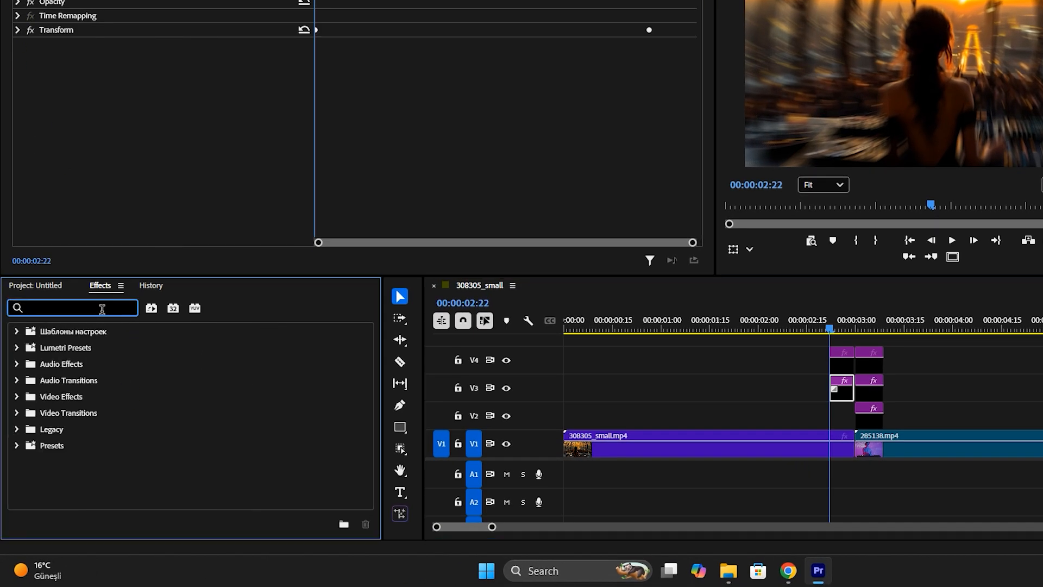
type("tw")
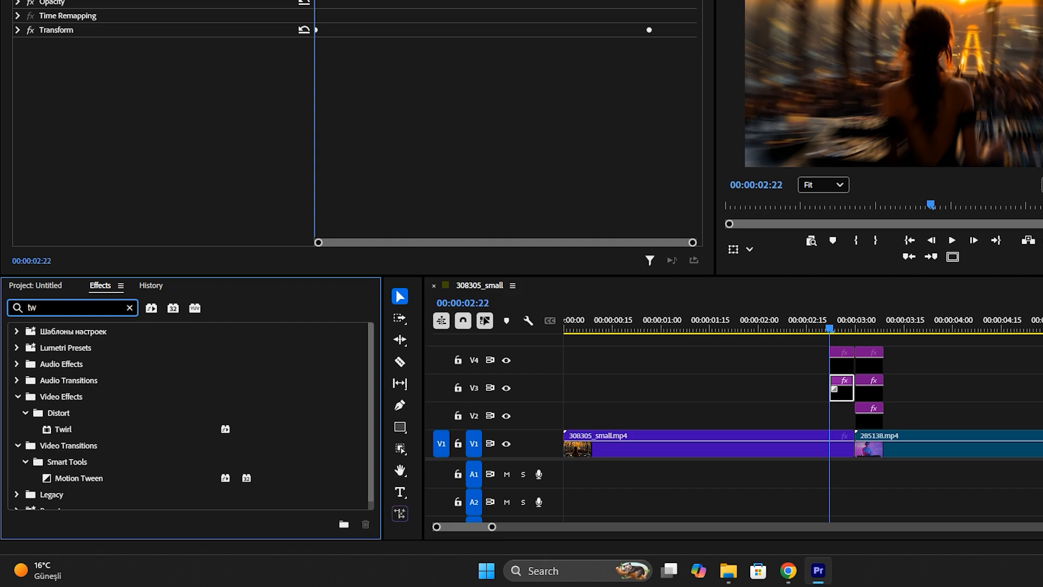
type("ir")
left_click_drag(63, 429, 847, 390)
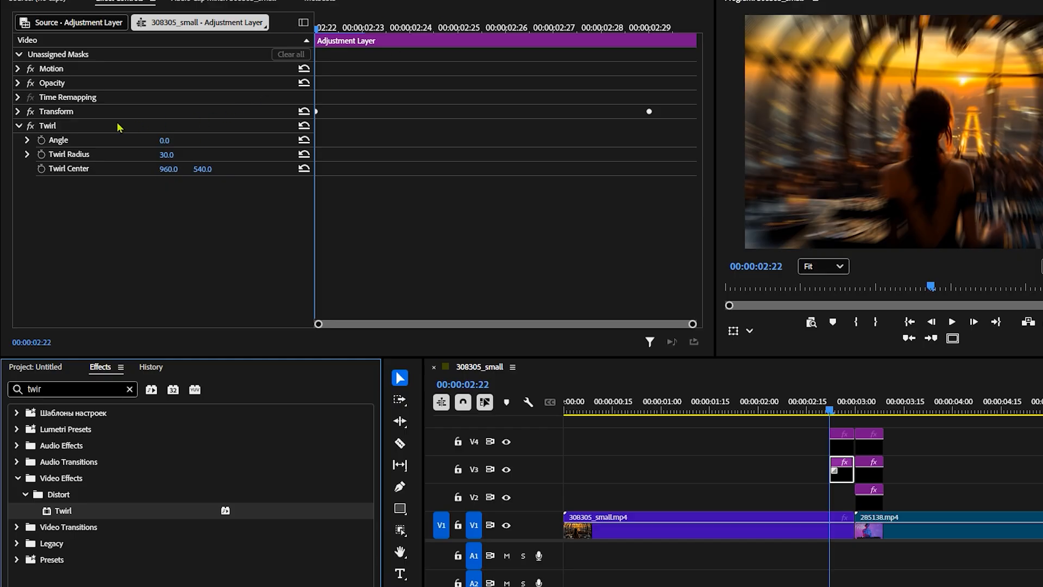
left_click_drag(57, 131, 66, 112)
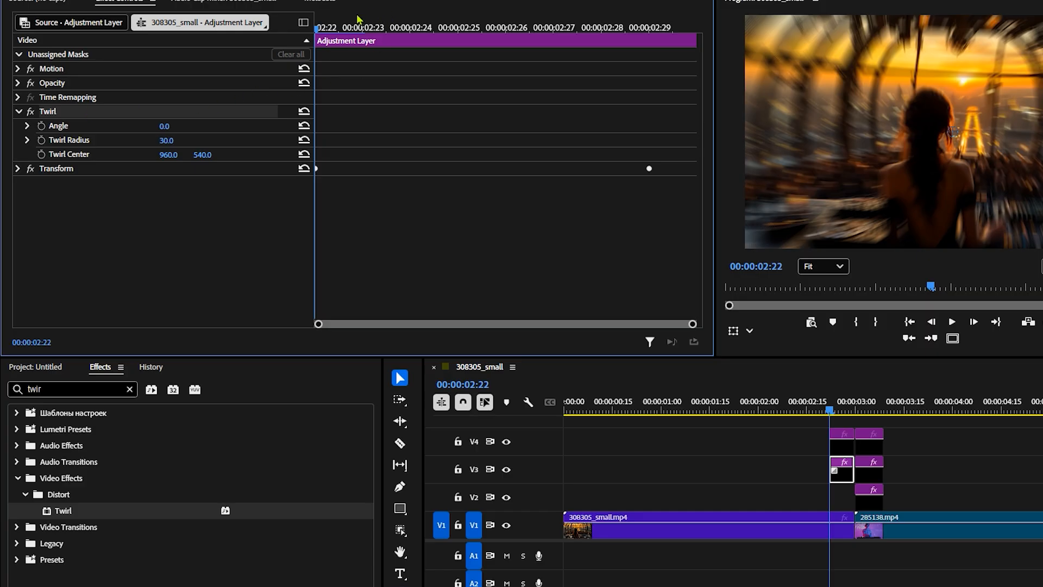
Keyframe the Twirl Angle from 0 at 00:00:02:26 to 45° at 00:00:02:29
key("Right")
key("Right")
key("Right")
key("Right")
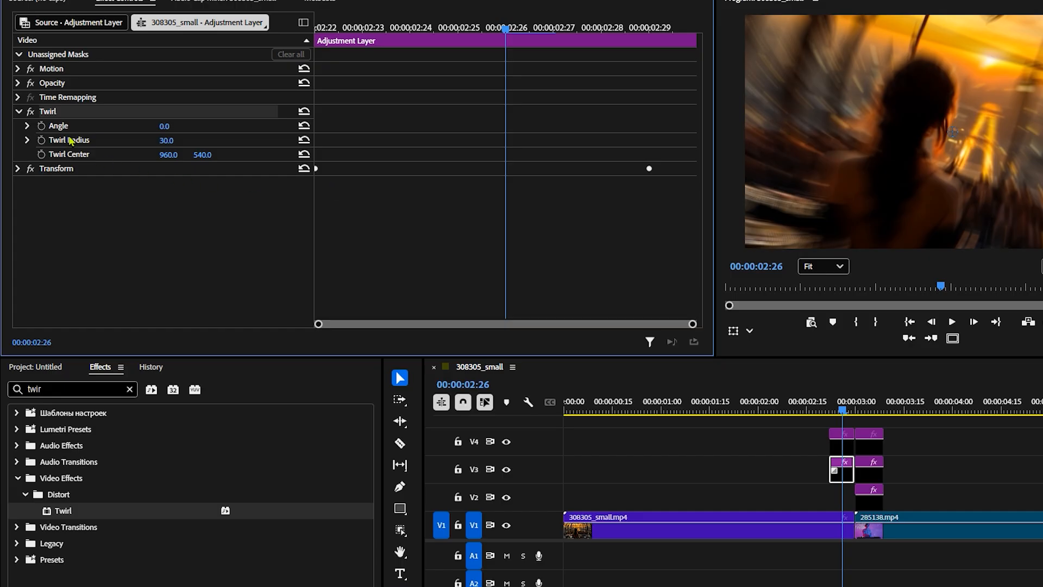
left_click(41, 126)
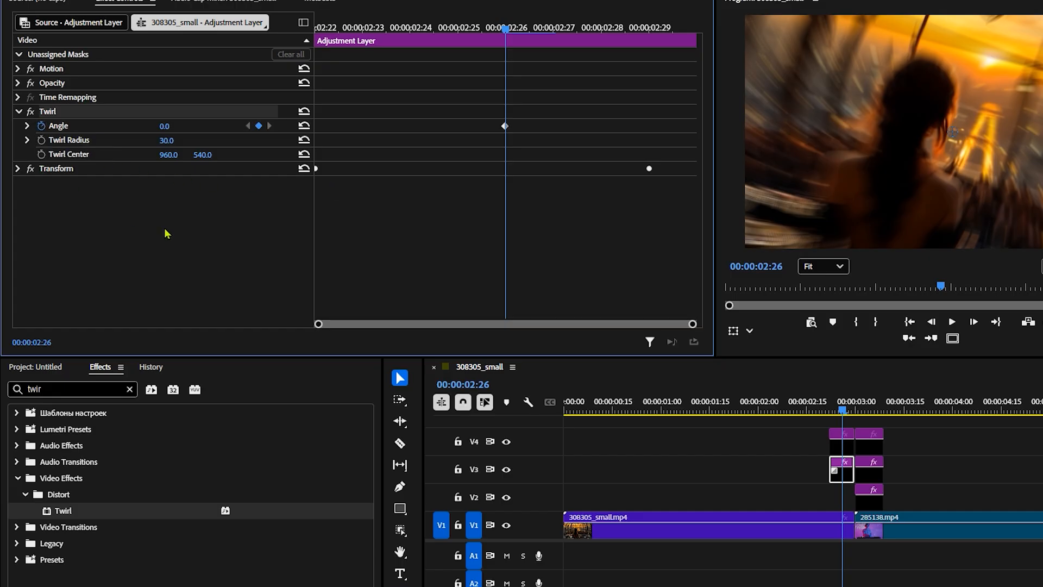
left_click(656, 29)
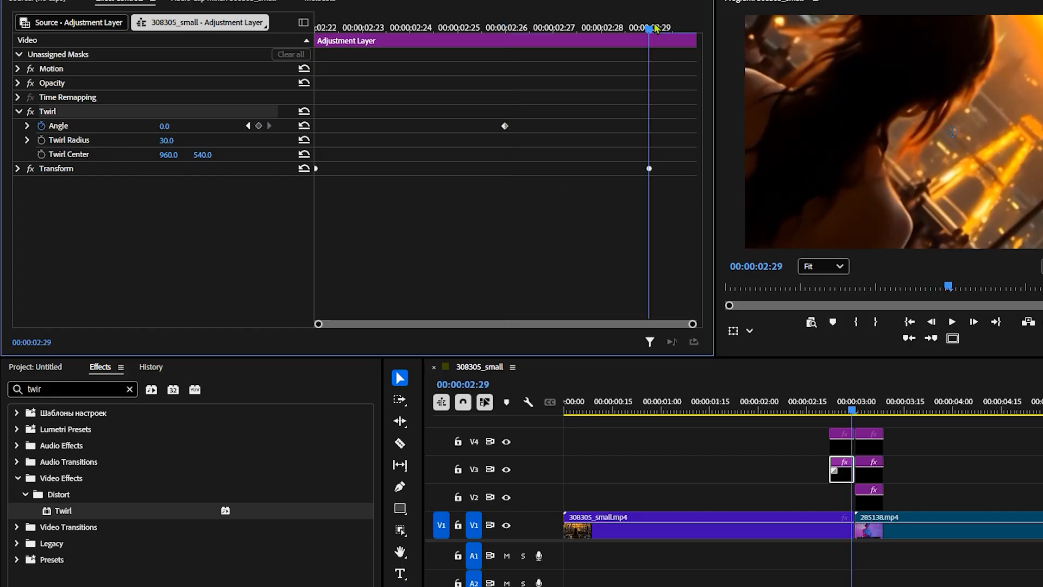
left_click(163, 127)
type("45")
key("Return")
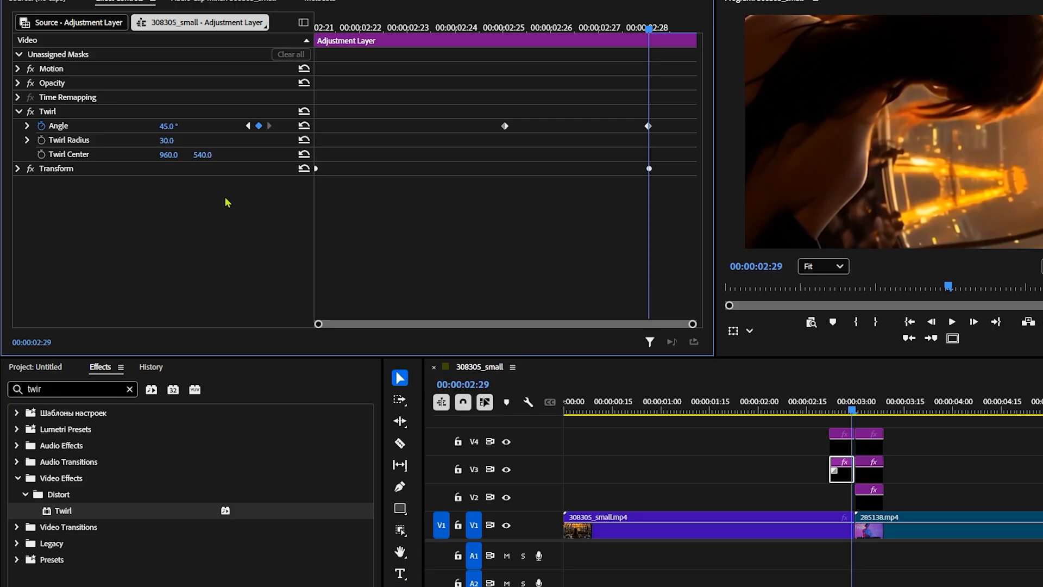
Apply Bezier interpolation to both Twirl Angle keyframes
left_click(28, 126)
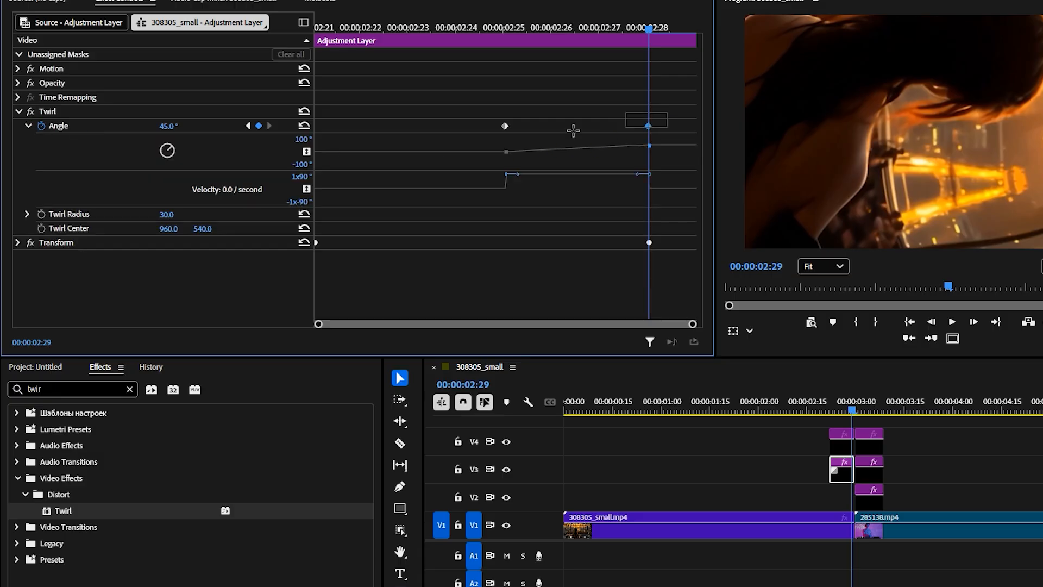
right_click(650, 127)
left_click(685, 300)
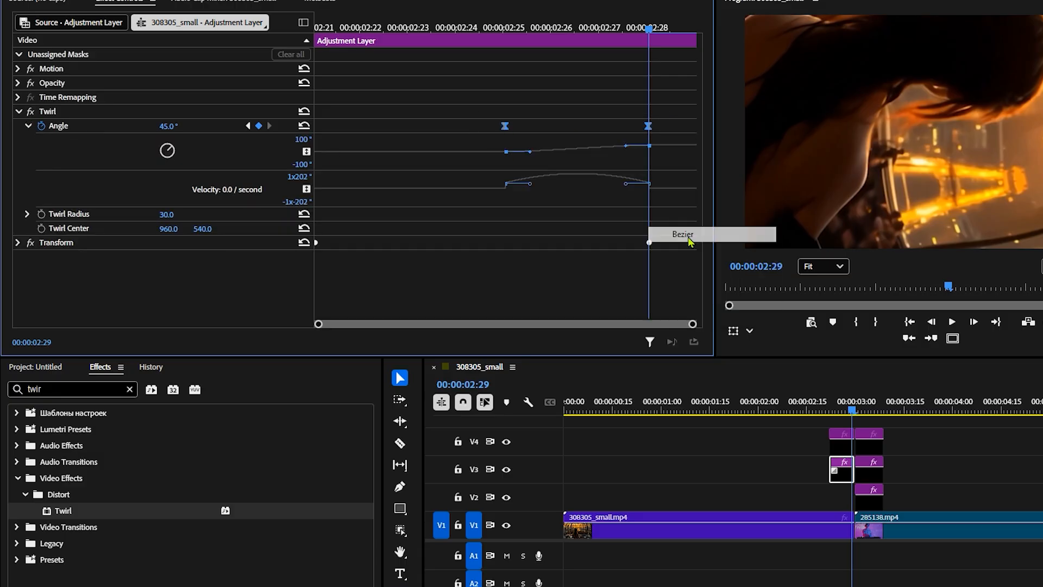
Reshape the Twirl Angle curve so the twist starts slowly and accelerates toward 00:00:02:29, and scrub through the result
left_click_drag(536, 171, 552, 249)
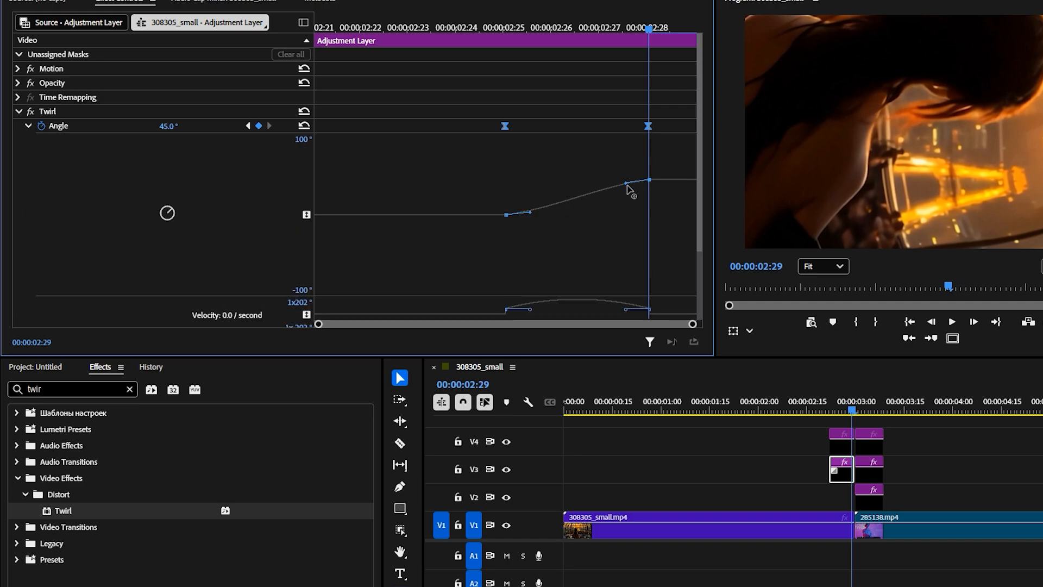
left_click_drag(627, 184, 643, 195)
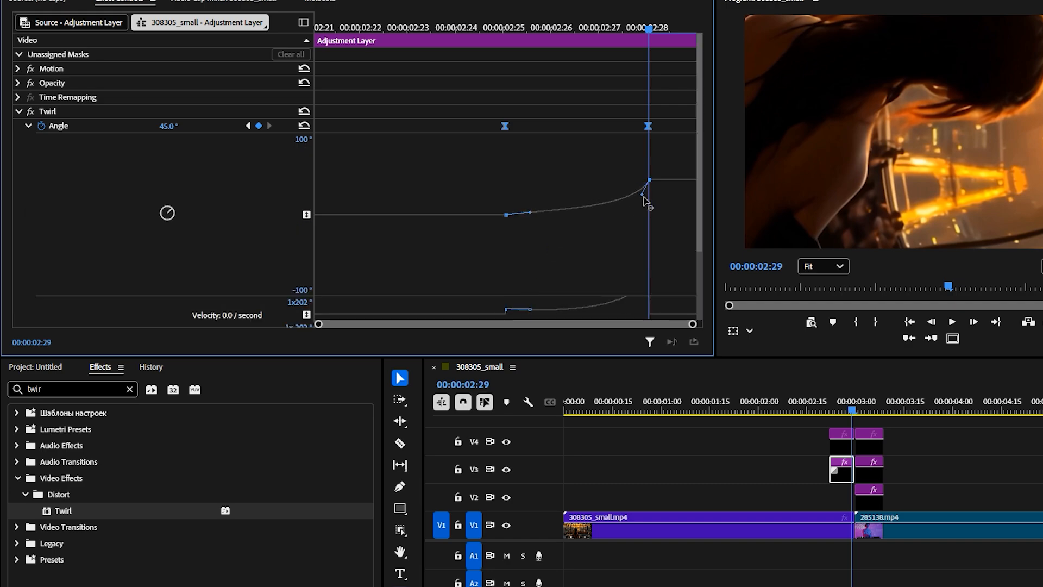
left_click(841, 413)
left_click_drag(841, 414, 848, 412)
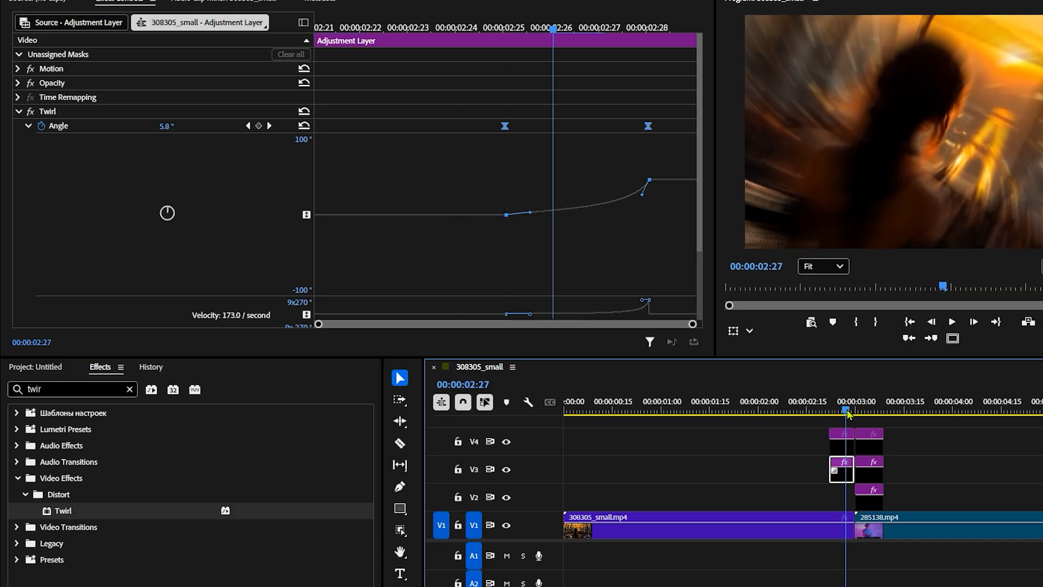
left_click_drag(418, 30, 655, 117)
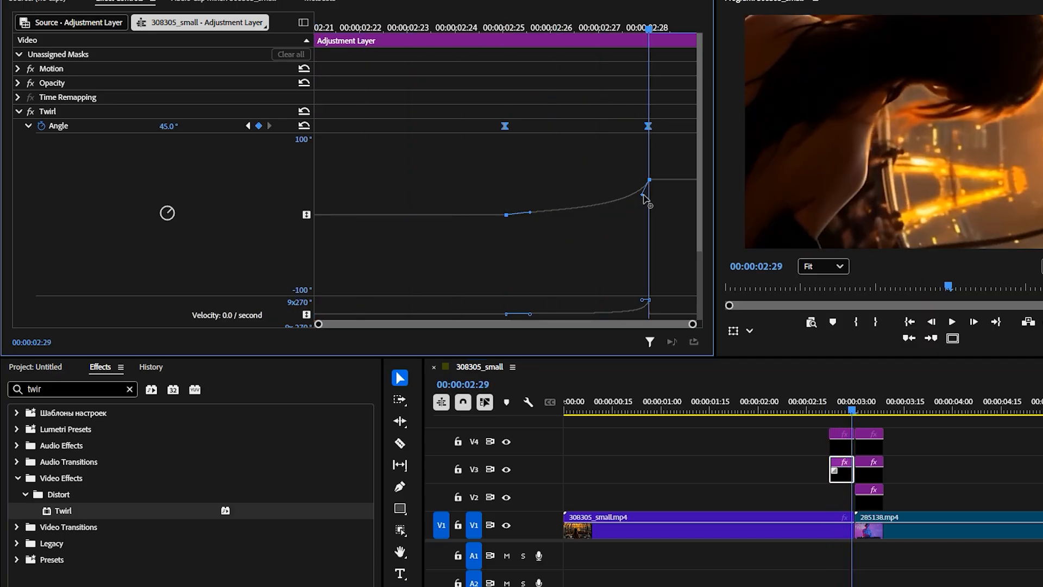
left_click_drag(644, 195, 644, 196)
mouse_move(847, 411)
left_mouse_down()
mouse_move(856, 416)
mouse_move(837, 429)
left_mouse_up()
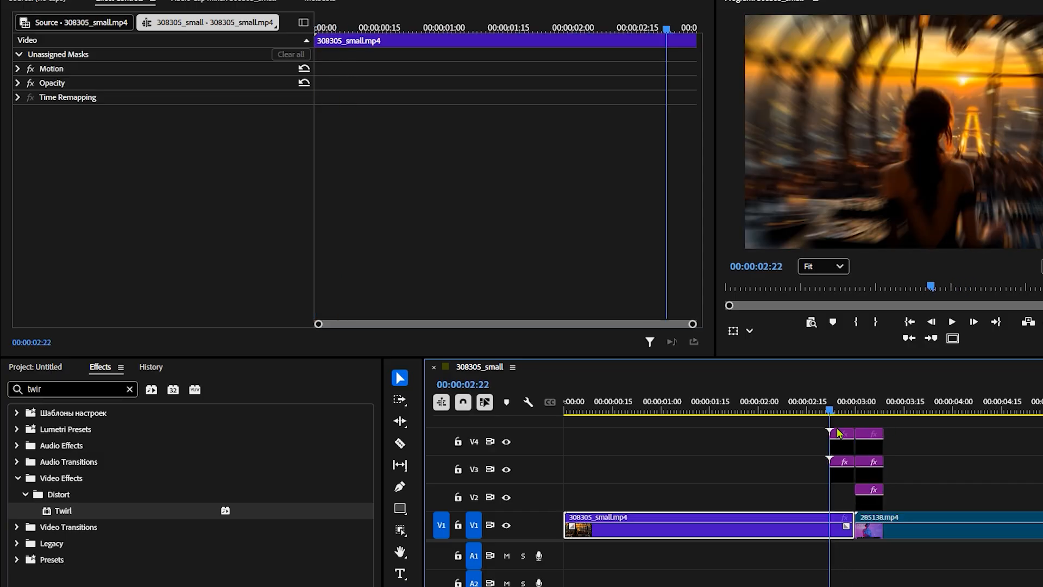
Set the Twirl Radius to 35 on the V3 adjustment layer before the cut
left_click(851, 476)
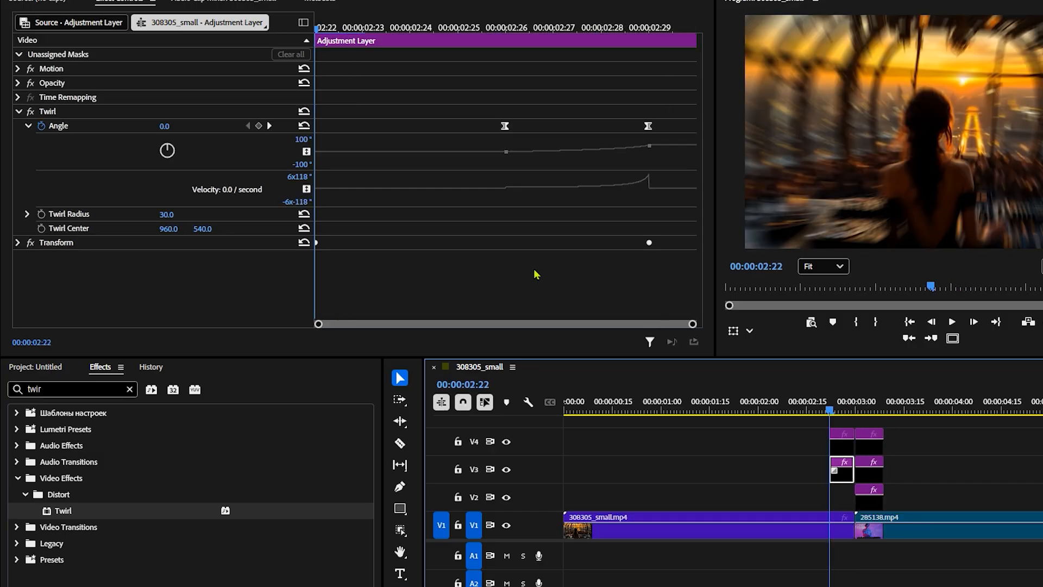
left_click(178, 213)
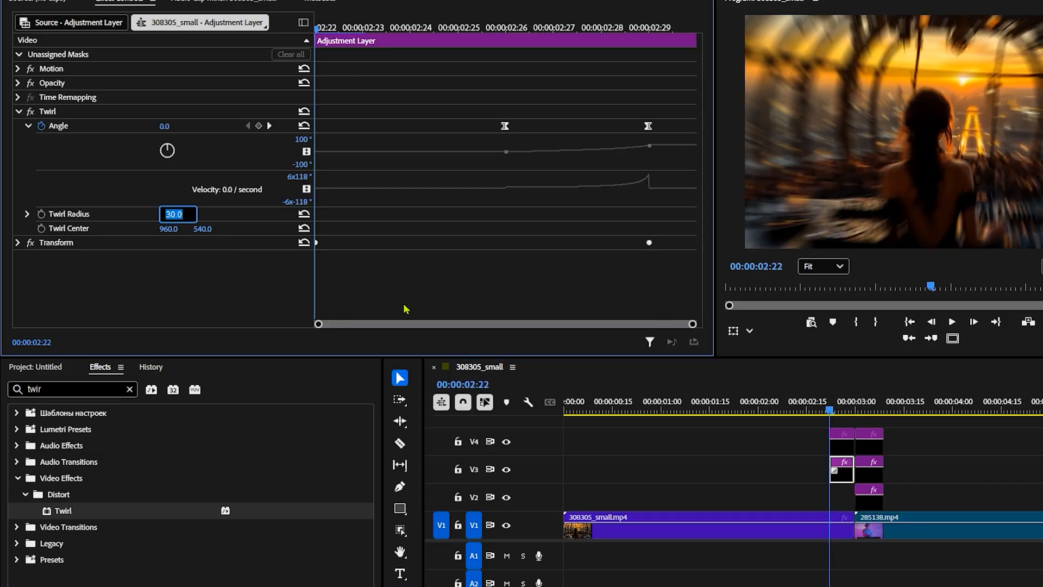
type("35")
key("Return")
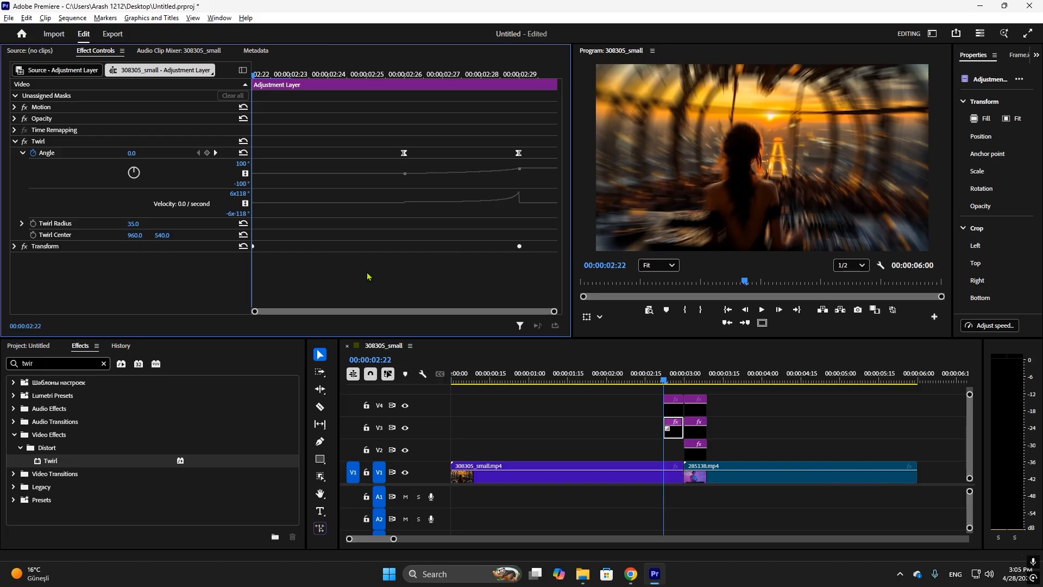
Apply the Directional Blur effect to the V4 adjustment layer before the cut, with the playhead at 00:00:02:22
mouse_move(674, 381)
left_mouse_down()
mouse_move(722, 390)
mouse_move(688, 401)
mouse_move(701, 412)
mouse_move(671, 406)
mouse_move(701, 407)
mouse_move(678, 400)
left_mouse_up()
left_click(678, 401)
key("Up")
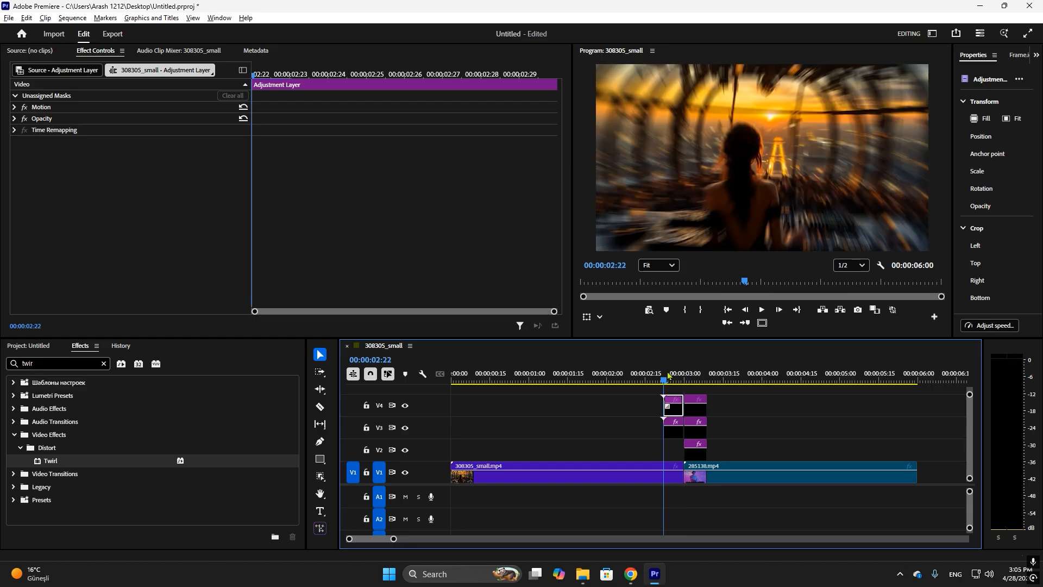
left_click_drag(45, 364, 2, 374)
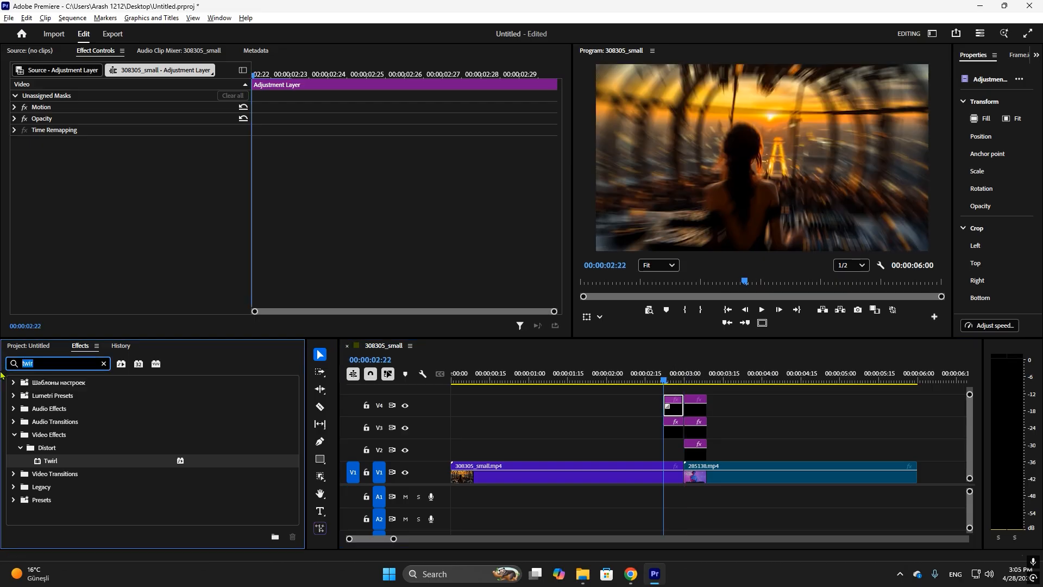
key("BackSpace")
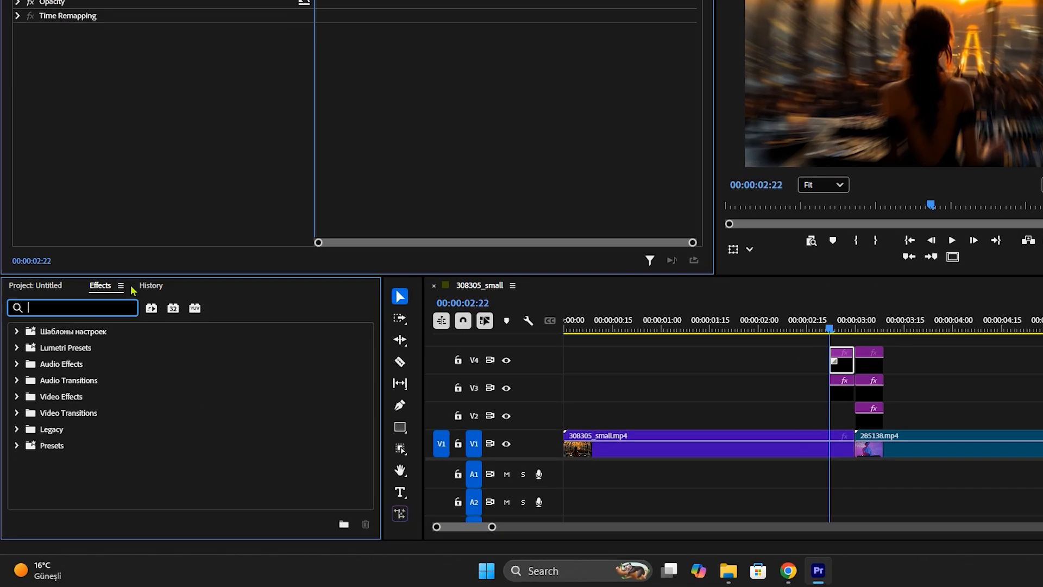
type("blur")
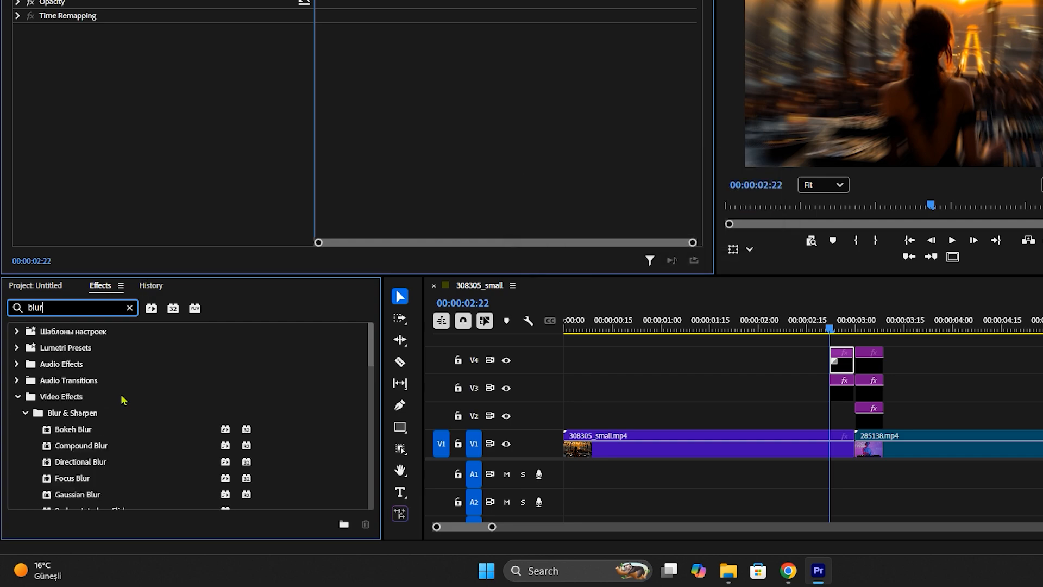
scroll(122, 399, "down", 2)
left_click_drag(103, 407, 842, 363)
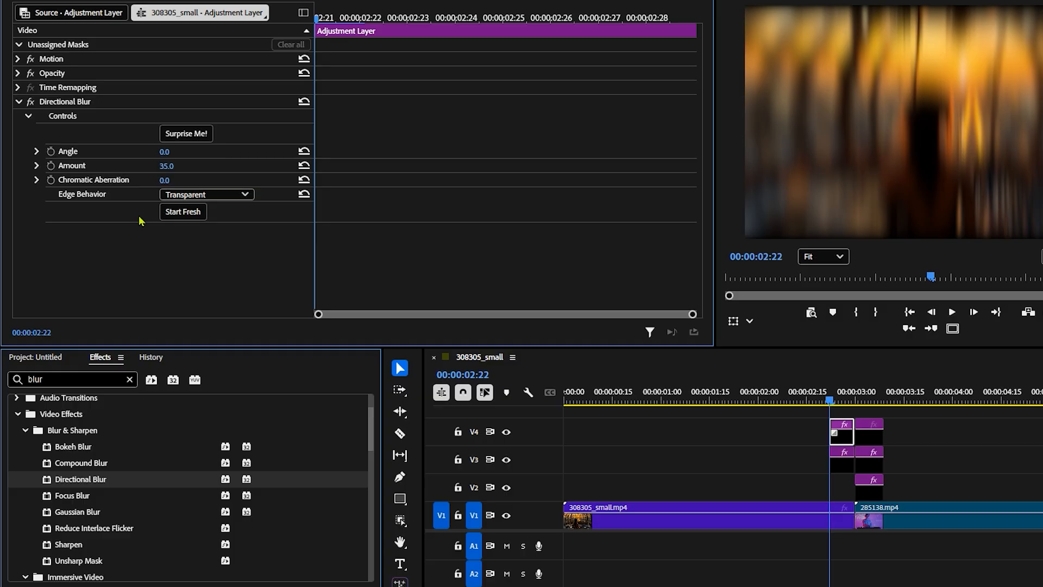
Keyframe the Directional Blur Amount from 0 at 00:00:02:22 to 35 at 00:00:02:29, and scrub through the result
left_click(51, 166)
left_click_drag(317, 19, 713, 53)
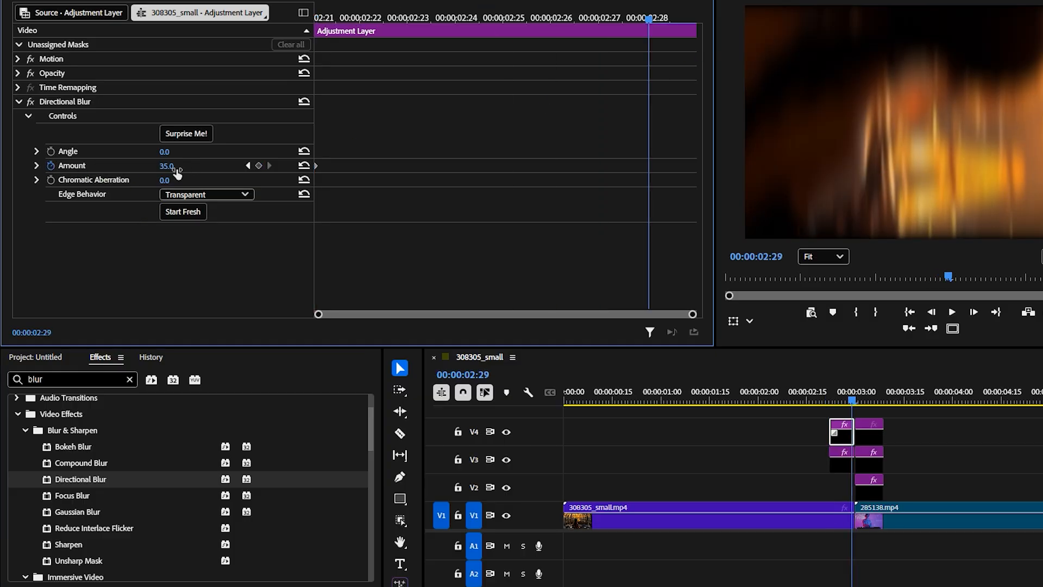
left_click(258, 166)
left_click_drag(398, 15, 312, 45)
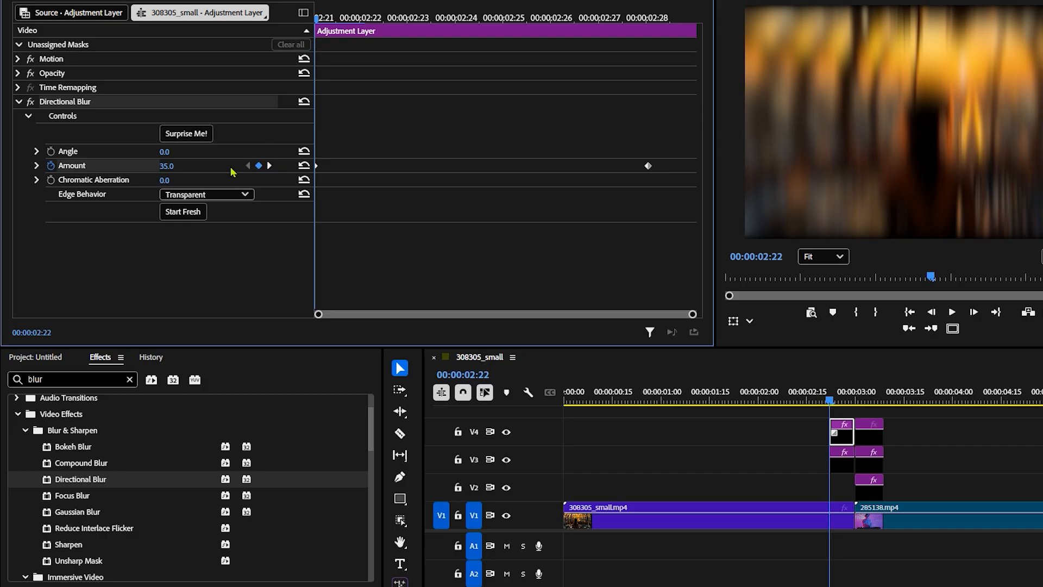
left_click(173, 166)
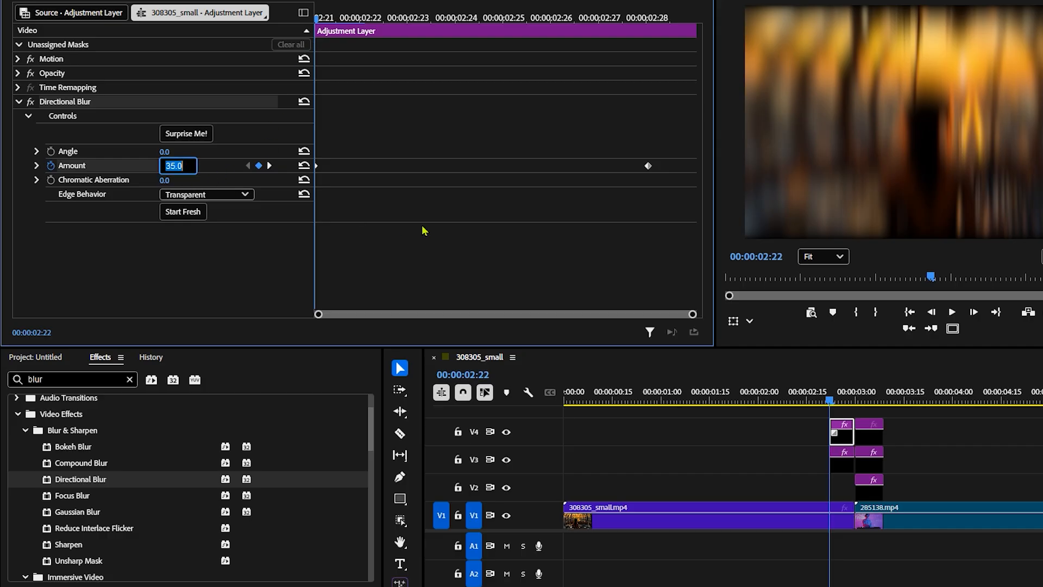
type("0")
left_click(282, 240)
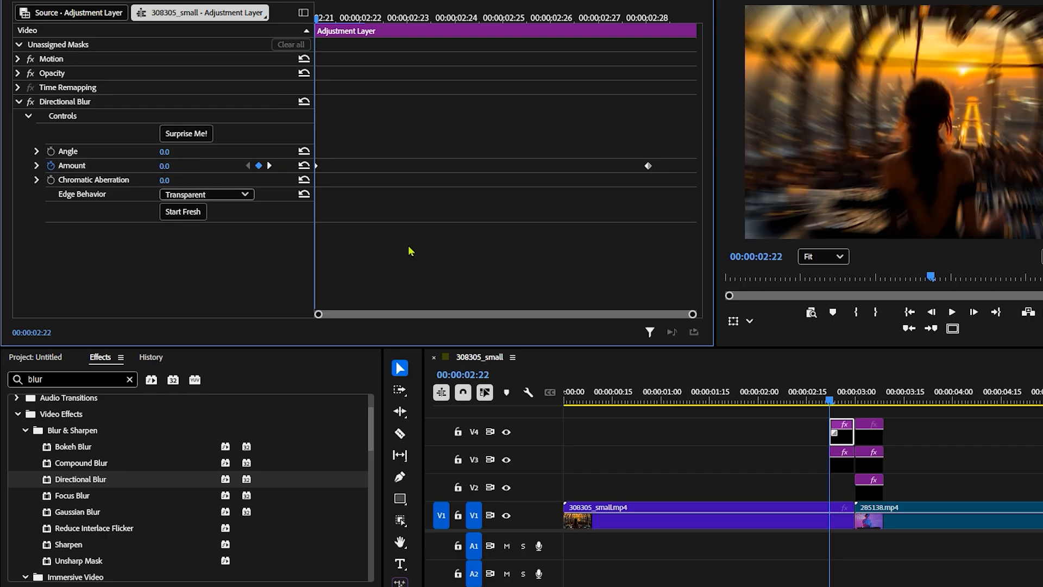
left_click_drag(343, 17, 145, 150)
Apply Bezier interpolation to both Directional Blur Amount keyframes
left_click(36, 166)
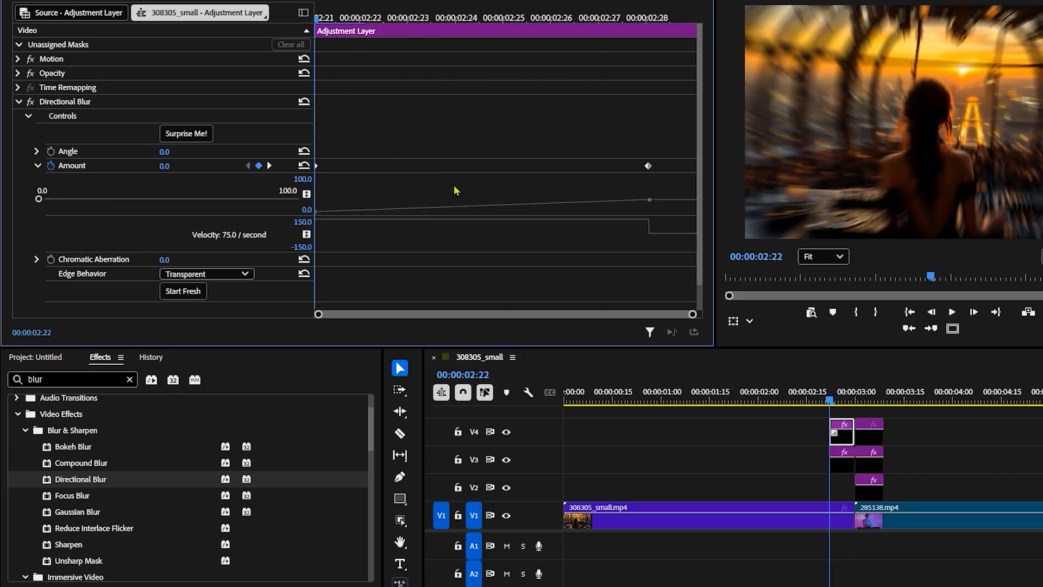
left_click_drag(655, 165, 304, 169)
right_click(649, 164)
left_click(673, 273)
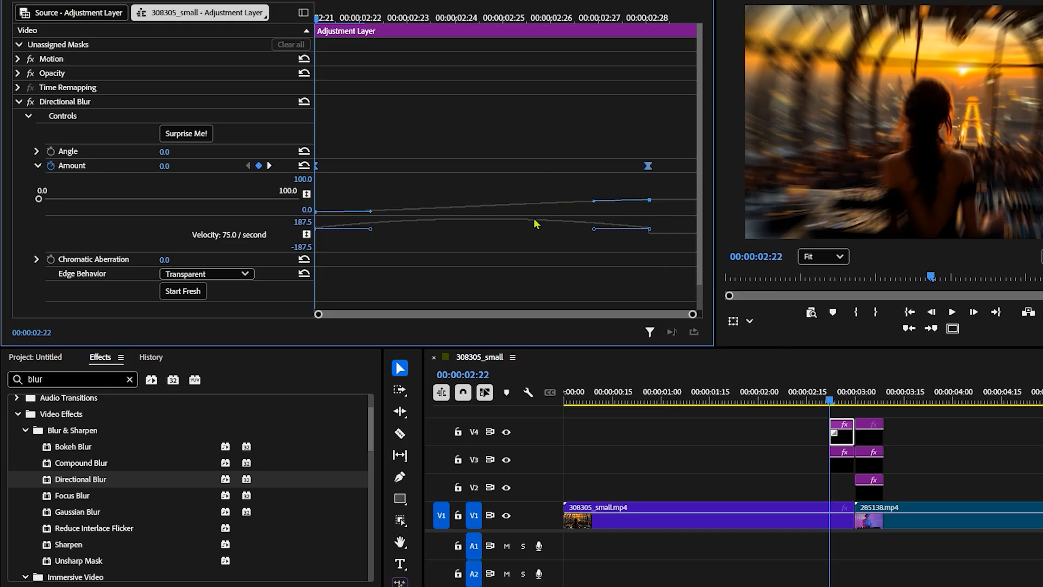
Shape the Directional Blur Amount curve before the cut to start slowly and steepen toward the last keyframe, and play back the transition
left_click_drag(535, 215, 518, 309)
scroll(587, 238, "down", 3)
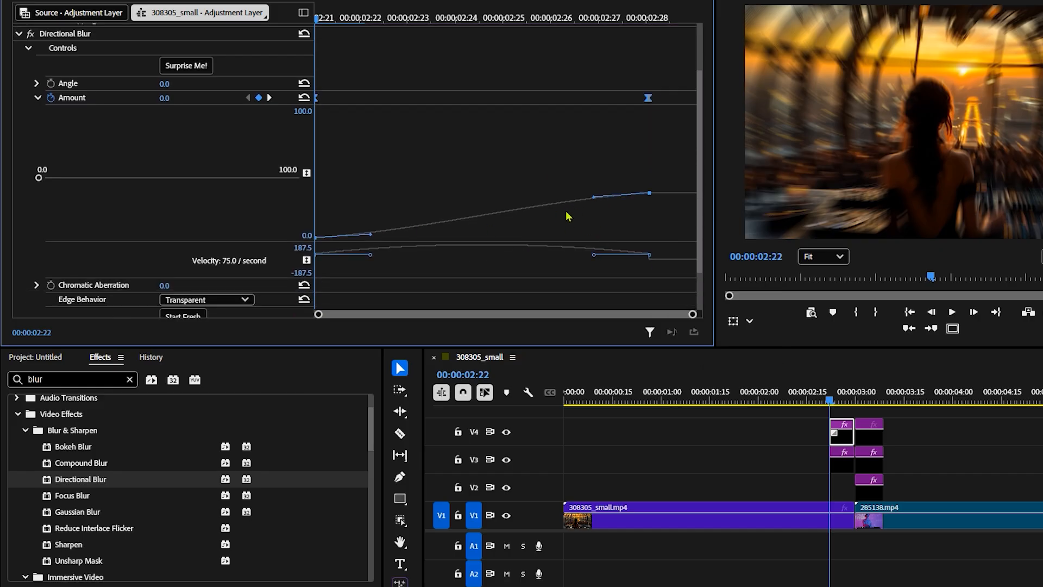
left_click_drag(594, 197, 611, 210)
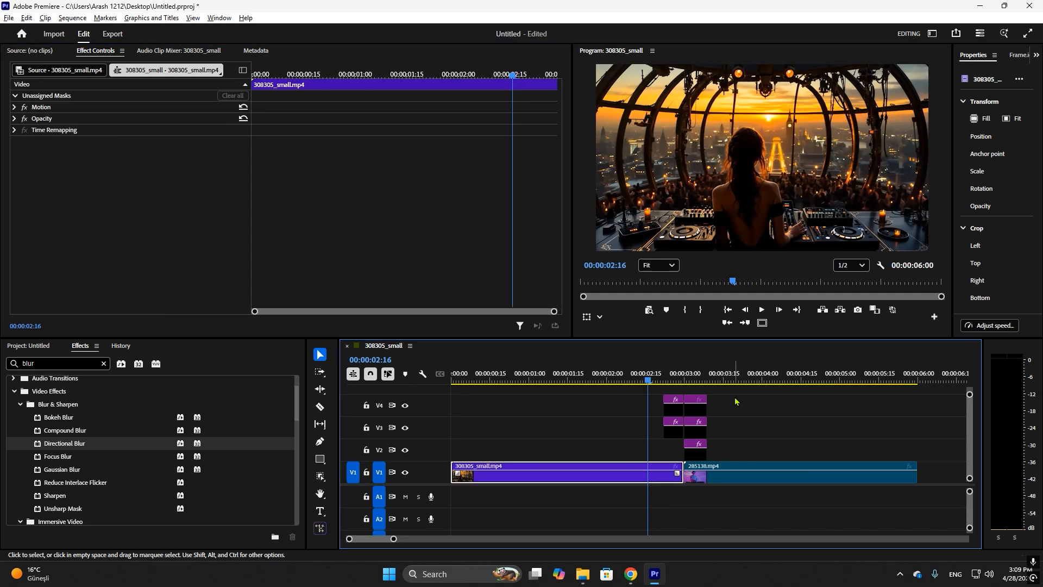
key("space")
left_click(647, 375)
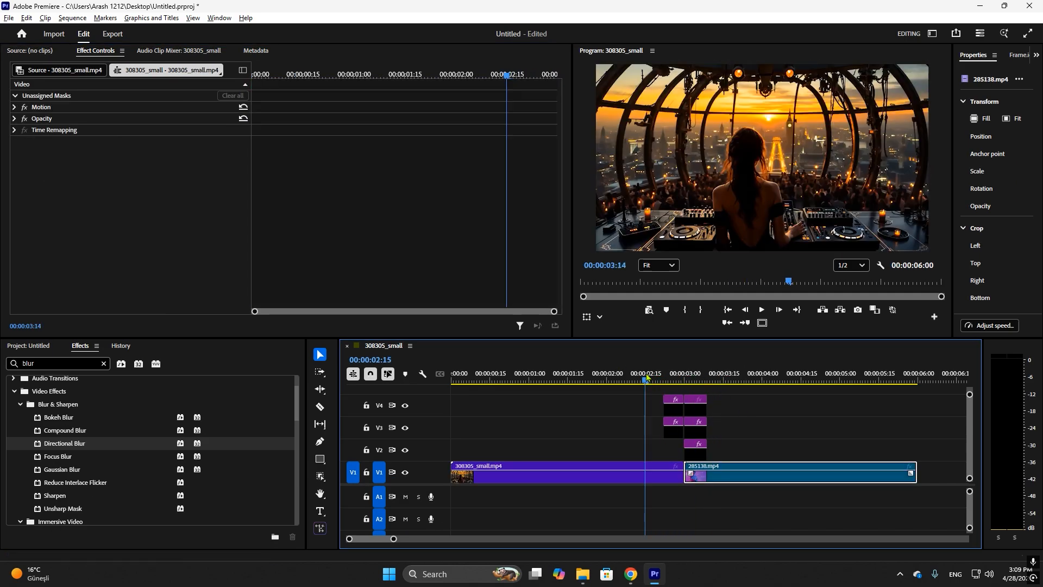
key("space")
key("space")
left_click(686, 376)
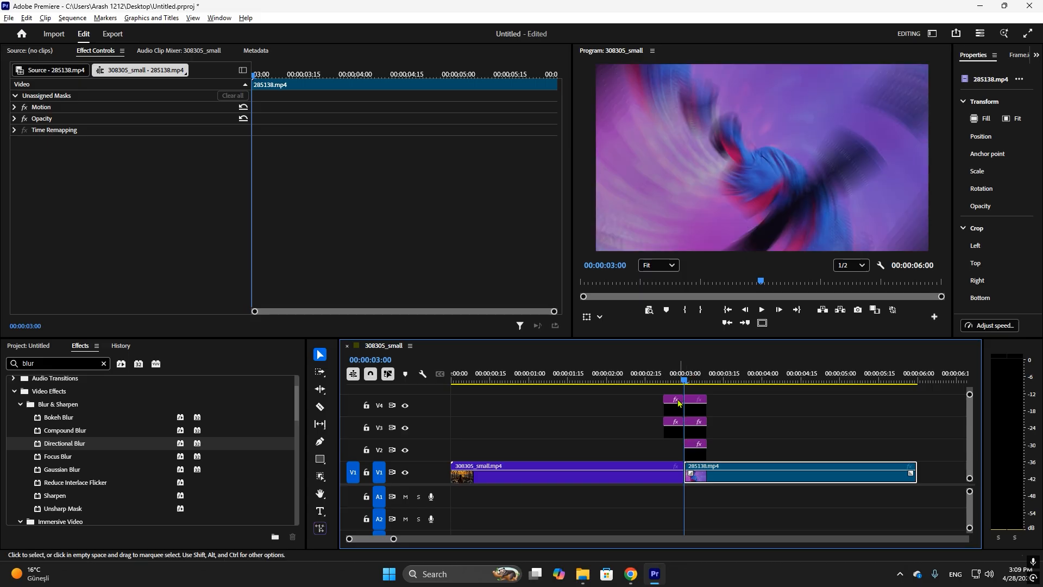
Set the Directional Blur Edge Behavior to Repeat Edge on the V4 adjustment layer before the cut, comparing it with Mirrored at 00:00:02:25
left_click(671, 375)
left_click(674, 406)
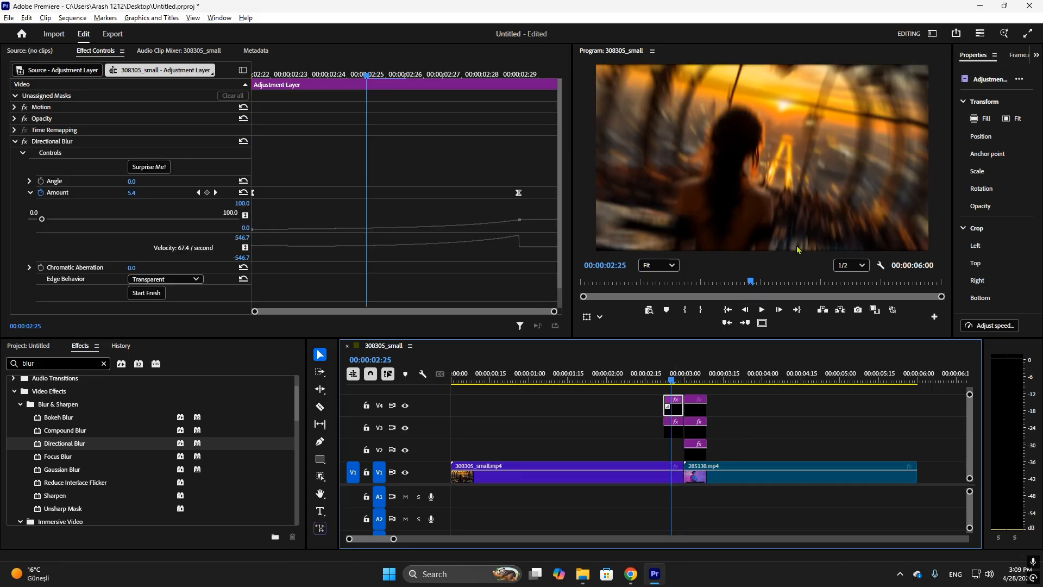
left_click(173, 279)
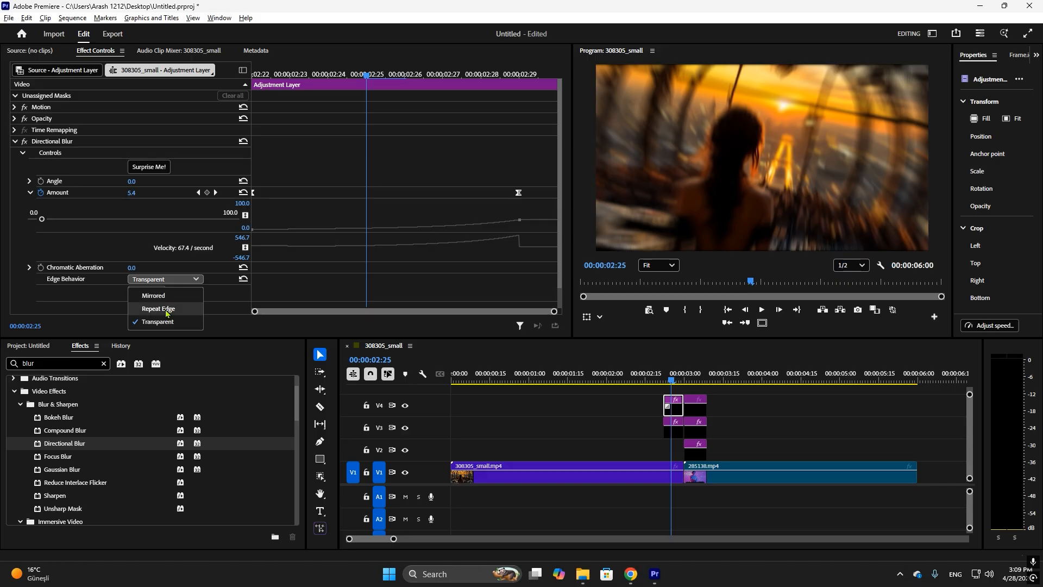
left_click(166, 308)
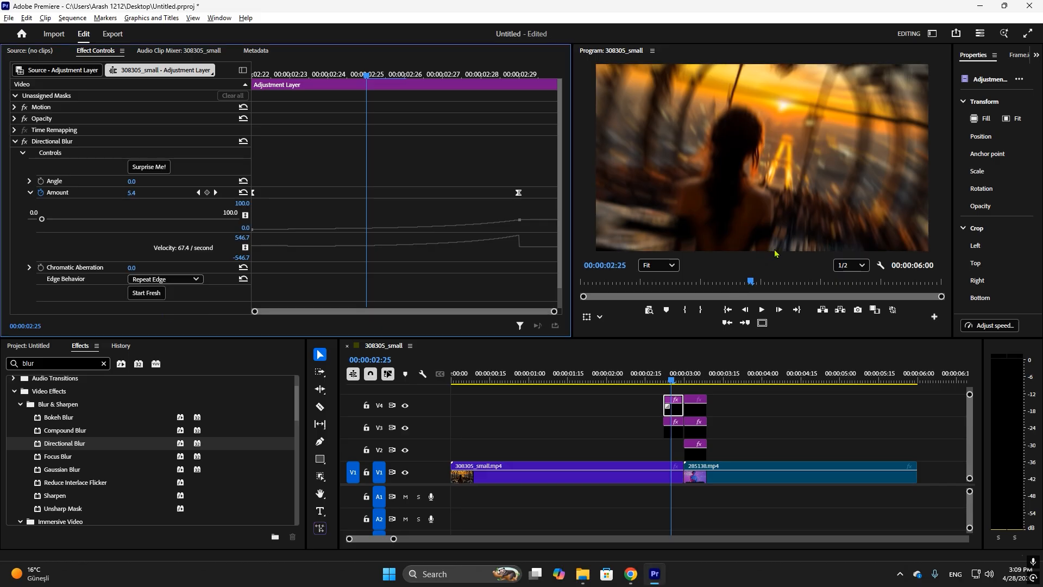
left_click(185, 279)
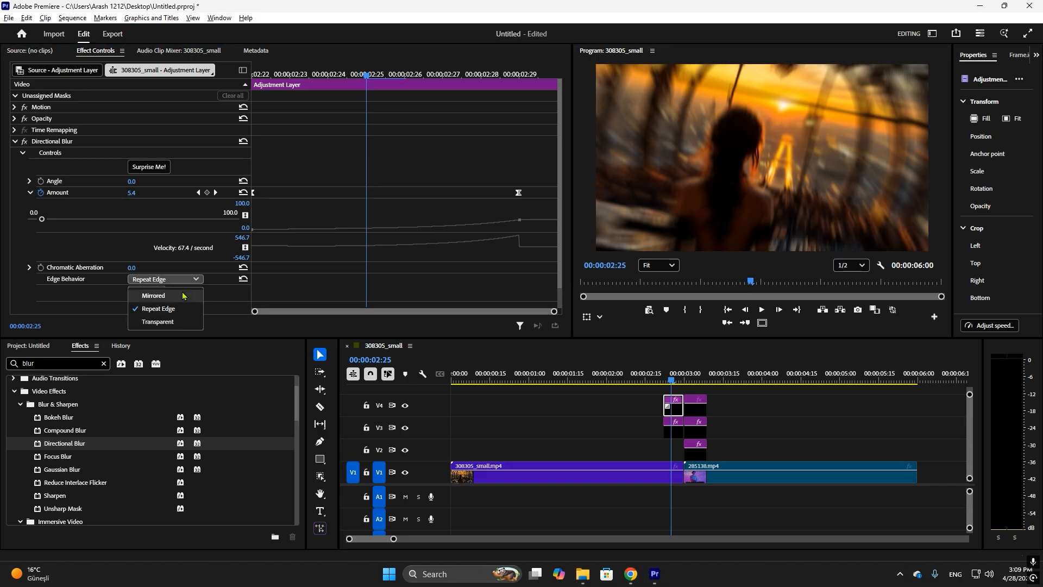
left_click(185, 295)
left_click(193, 278)
left_click(185, 308)
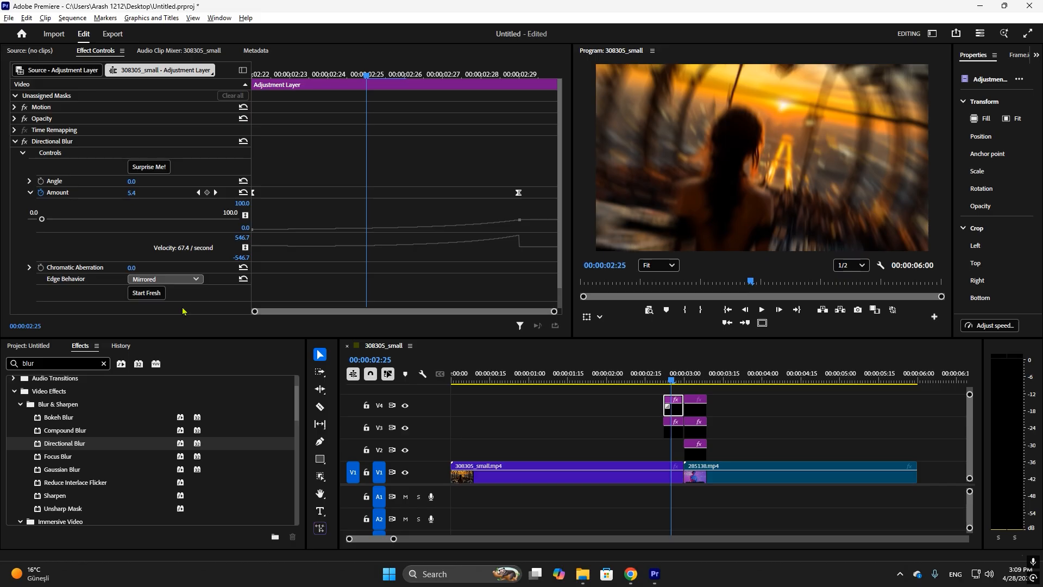
Apply the Directional Blur effect to the V4 adjustment layer after the cut, with the playhead at 00:00:03:00
mouse_move(671, 378)
left_mouse_down()
mouse_move(696, 378)
mouse_move(685, 379)
left_mouse_up()
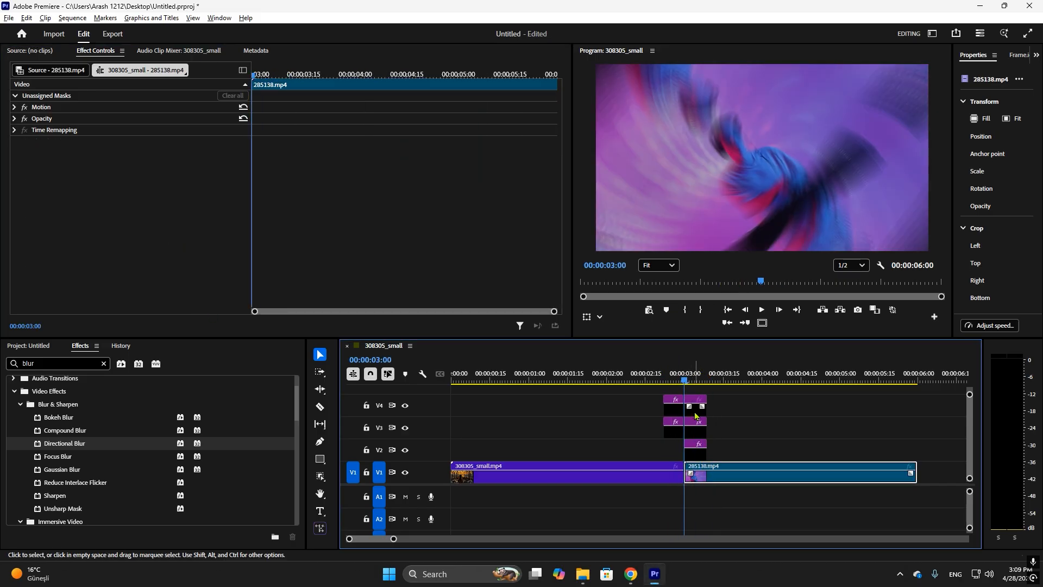
left_click(697, 412)
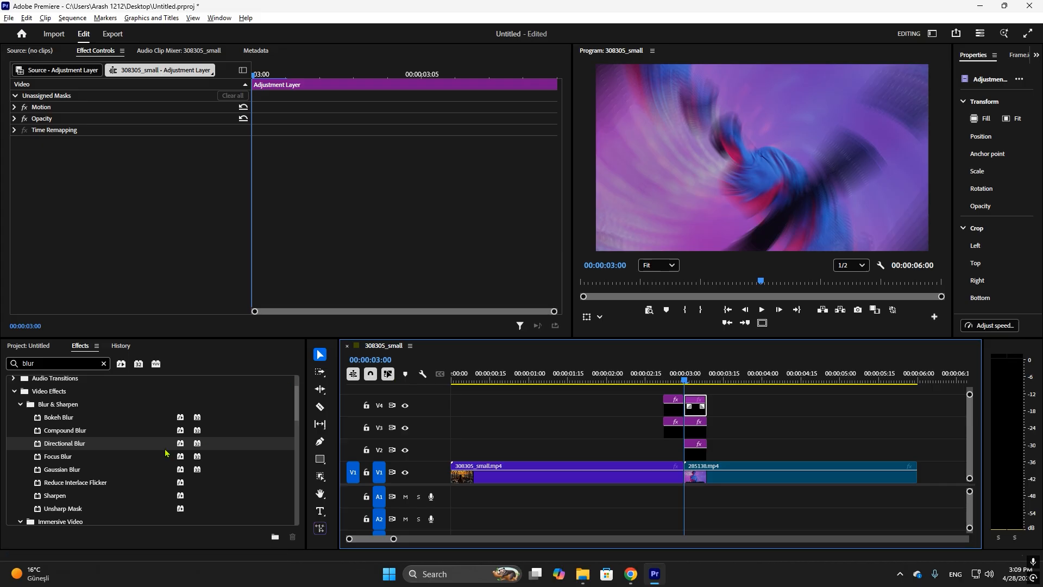
left_click_drag(64, 448, 696, 410)
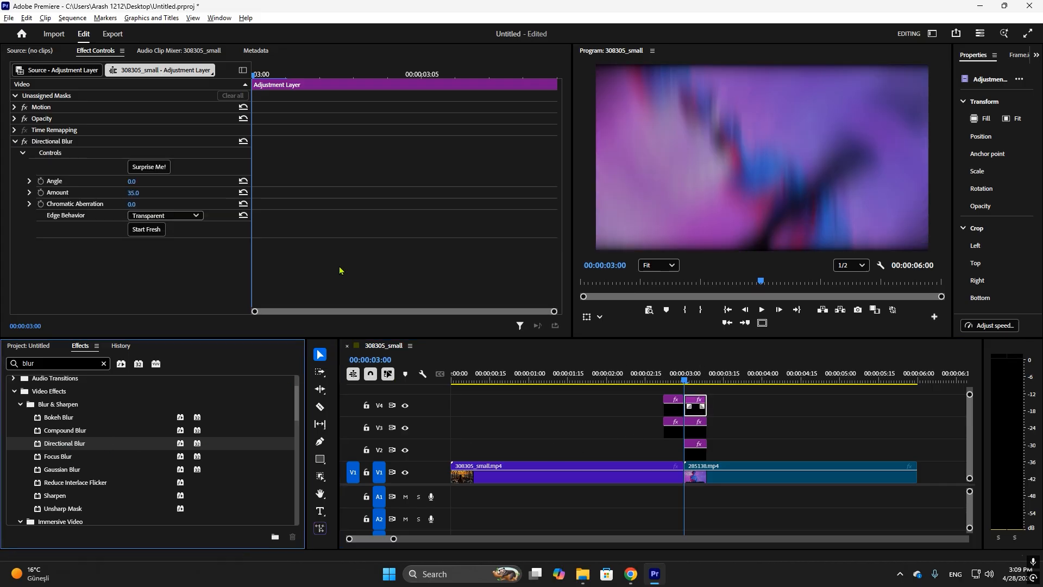
Keyframe the Directional Blur Amount from 35 at 00:00:03:00 to 0 at 00:00:03:08, and set Edge Behavior to Repeat Edge
left_click(40, 193)
key("Down")
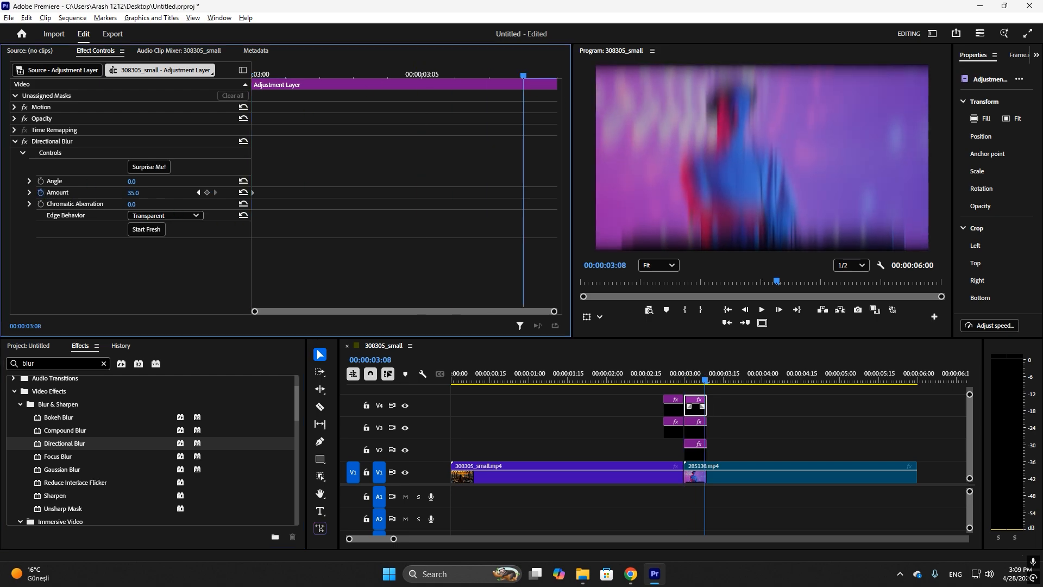
left_click(134, 192)
key("Return")
left_click(194, 215)
left_click(189, 247)
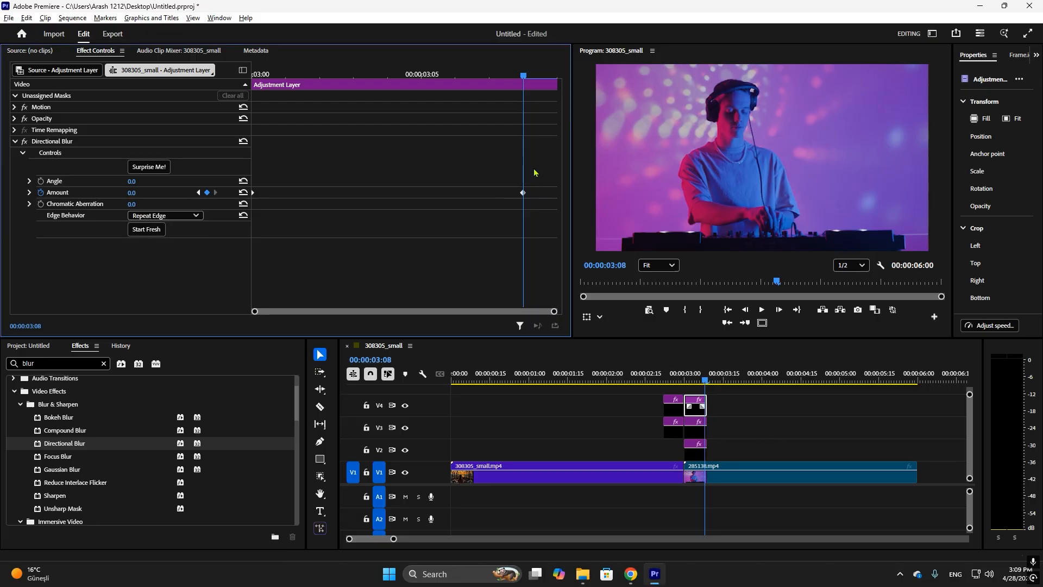
Apply Bezier interpolation to both Amount keyframes after the cut and shape the curve to drop steeply and ease into the last keyframe
right_click(523, 192)
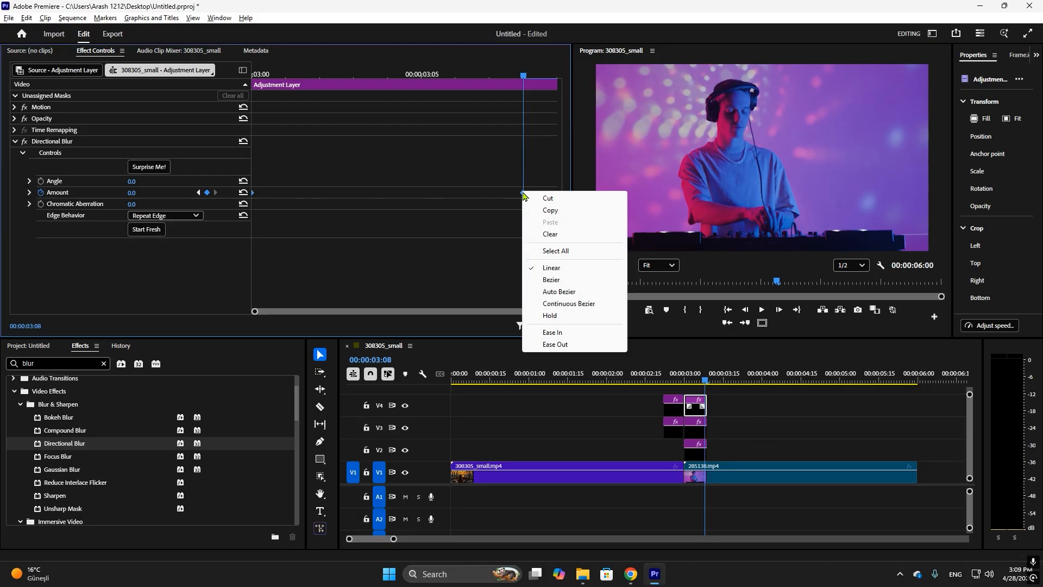
left_click(570, 276)
left_click(29, 192)
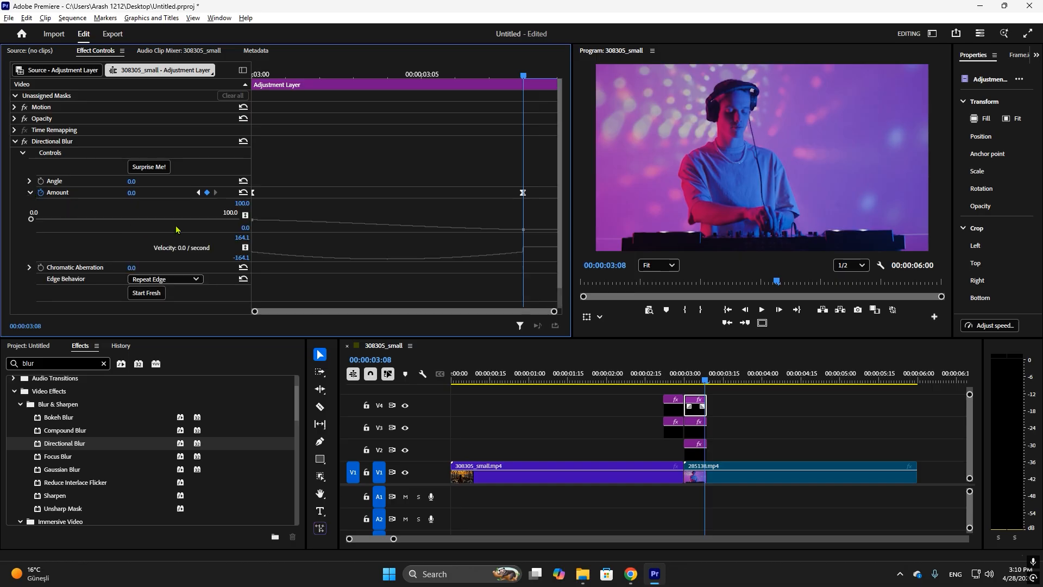
left_click_drag(352, 232, 354, 284)
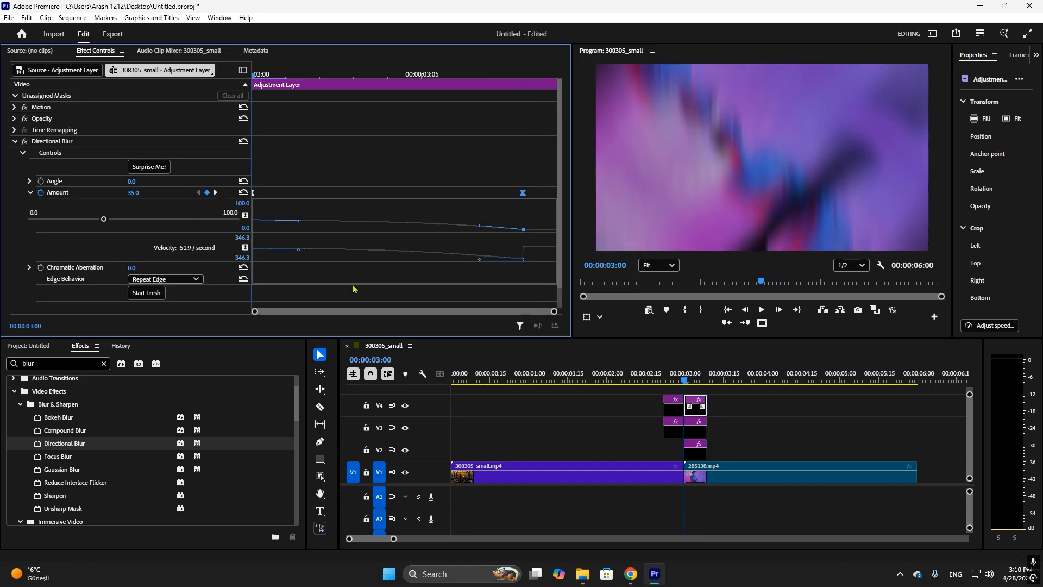
left_click_drag(478, 276, 475, 280)
left_click(474, 279)
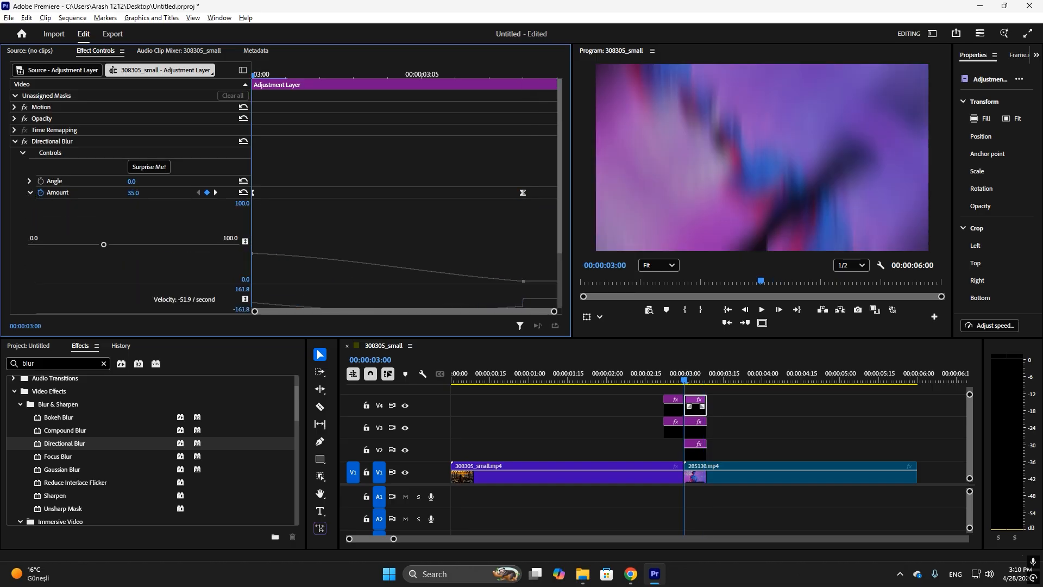
left_click(253, 194)
left_click_drag(291, 258, 270, 266)
Play the finished transition from shortly before the cut and save the project
left_click(647, 380)
key("space")
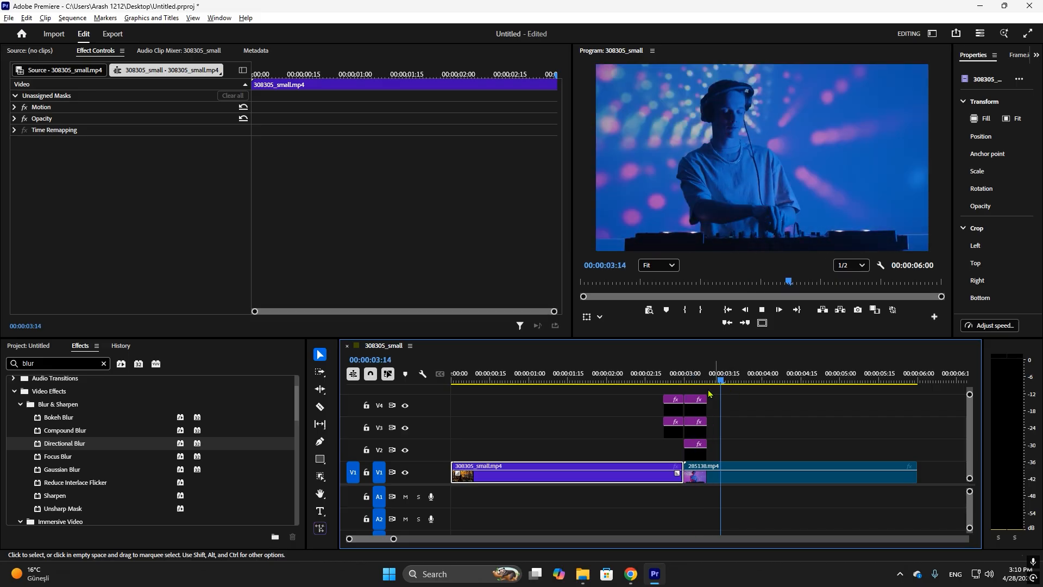
key("space")
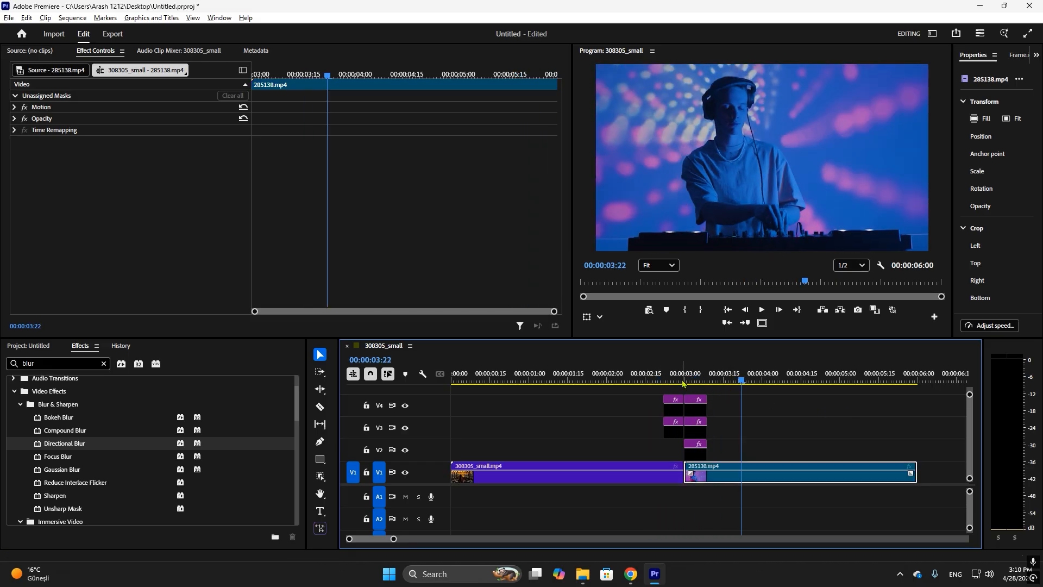
left_click(644, 380)
key("space")
key("space")
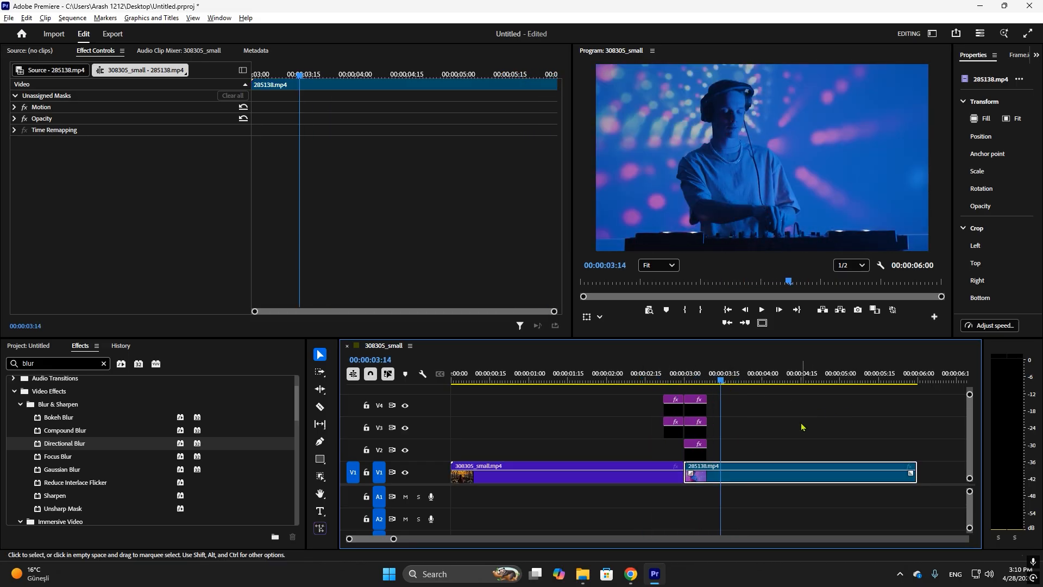
key("ctrl+s")
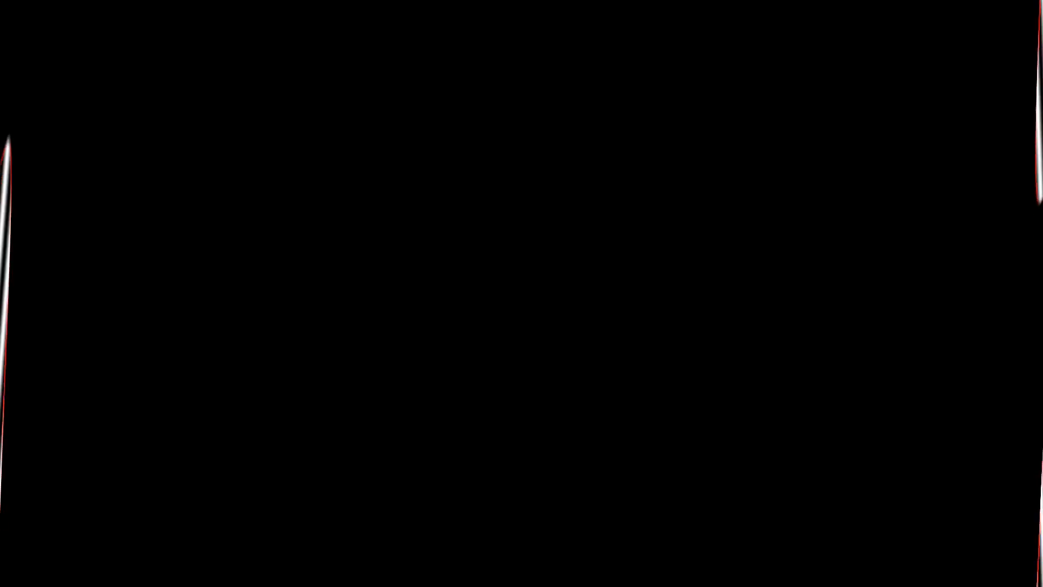